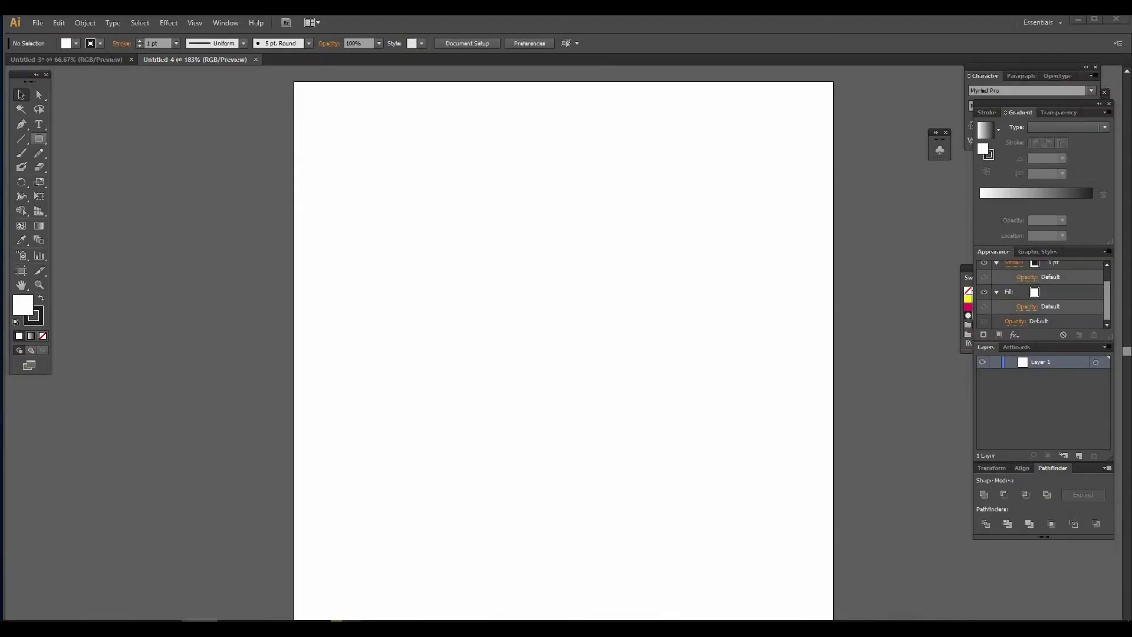
Step: Draw a white-filled circle about 183 px in diameter on the upper artboard and set its stroke to 8 pt
drag(469, 197, 642, 392)
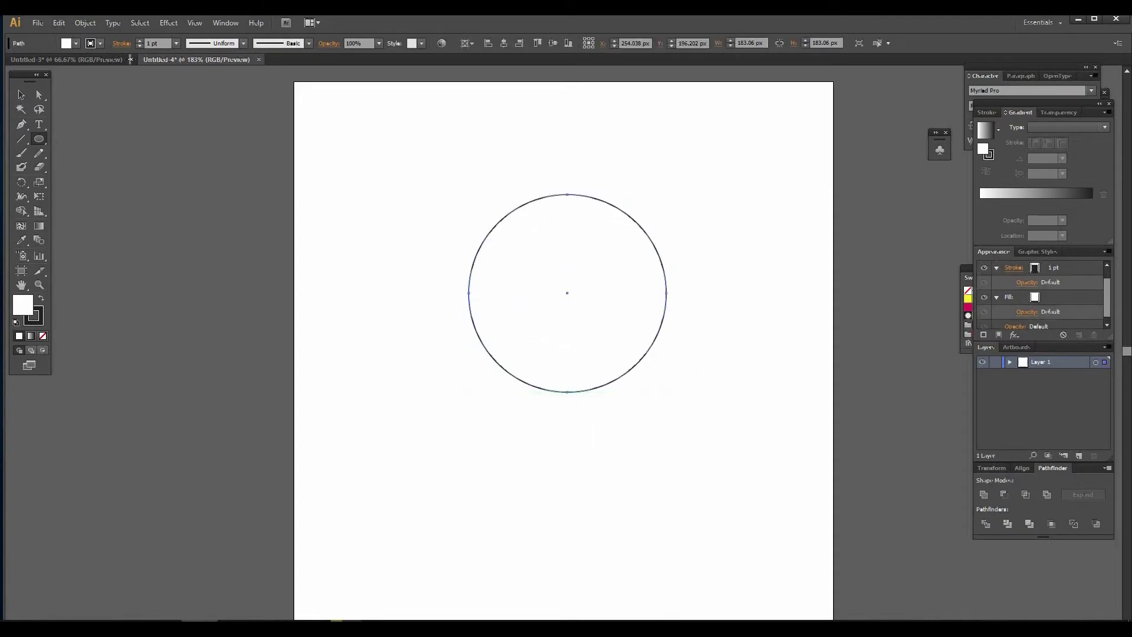
click(140, 40)
click(140, 40)
click(140, 41)
click(144, 41)
click(143, 41)
click(143, 41)
click(143, 41)
Step: Draw a horizontal line about 378 px long across the circle and shift it slightly below the circle's centre
click(20, 138)
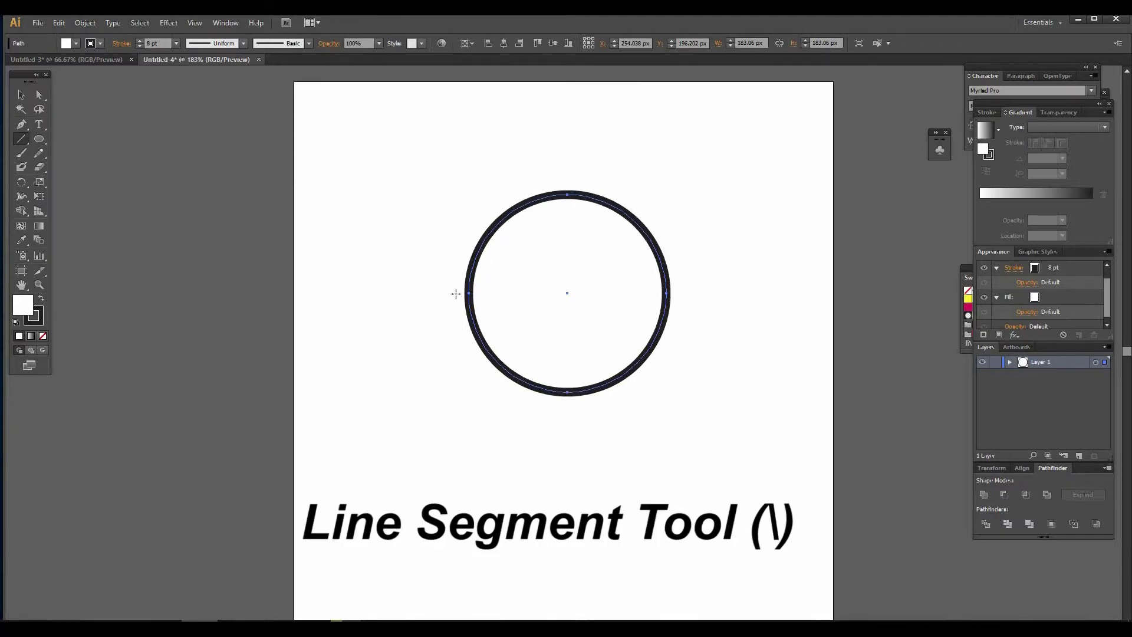
mouse_move(458, 293)
mouse_down()
mouse_move(865, 317)
mouse_move(865, 293)
mouse_up()
key(v)
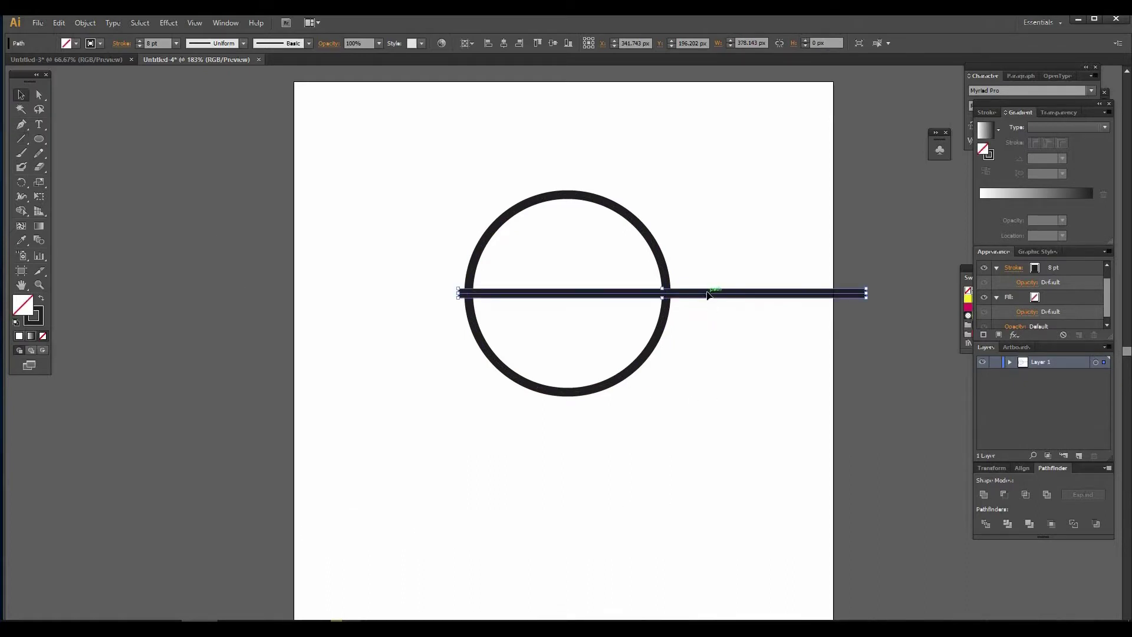
drag(706, 293, 706, 299)
click(681, 450)
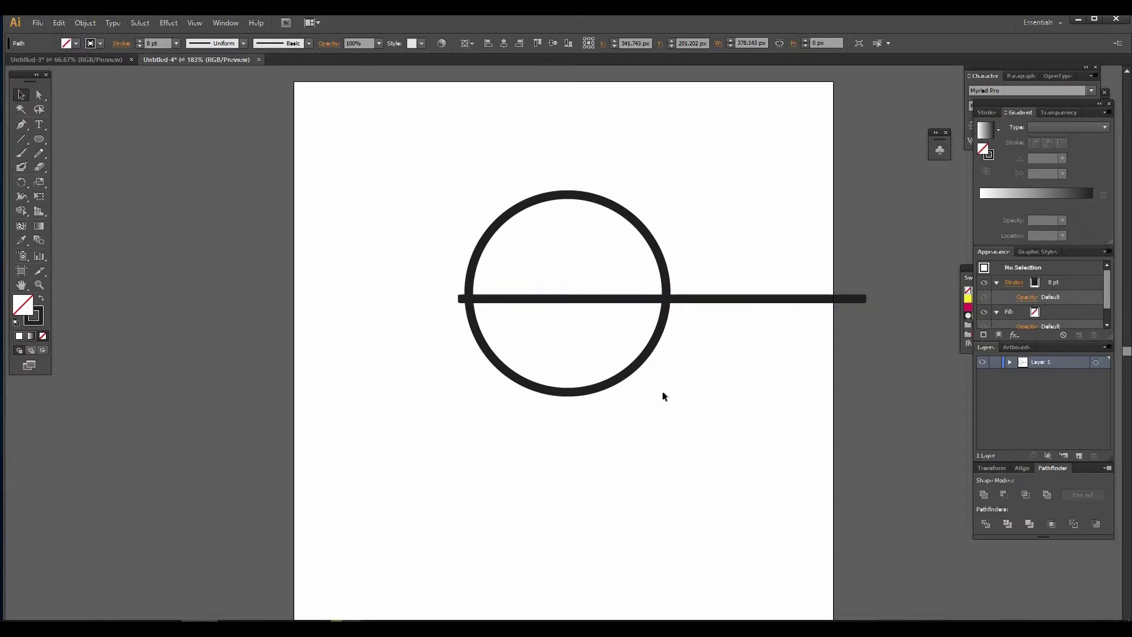
Step: Set the circle's stroke weight to 12 pt
click(647, 357)
click(140, 40)
click(139, 40)
click(139, 40)
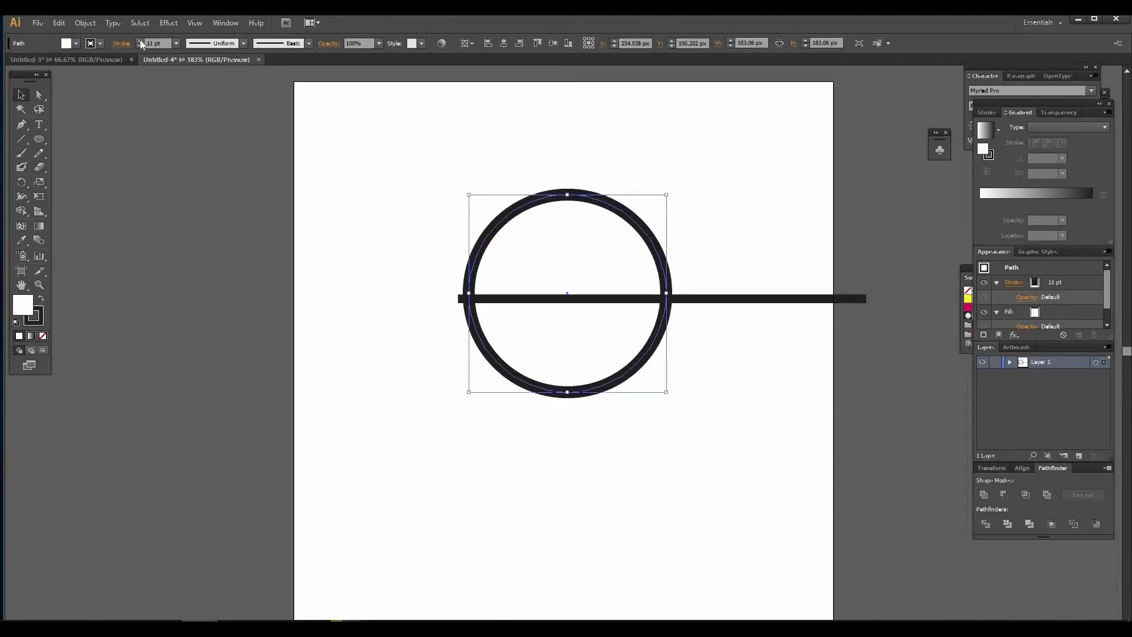
click(140, 41)
click(734, 399)
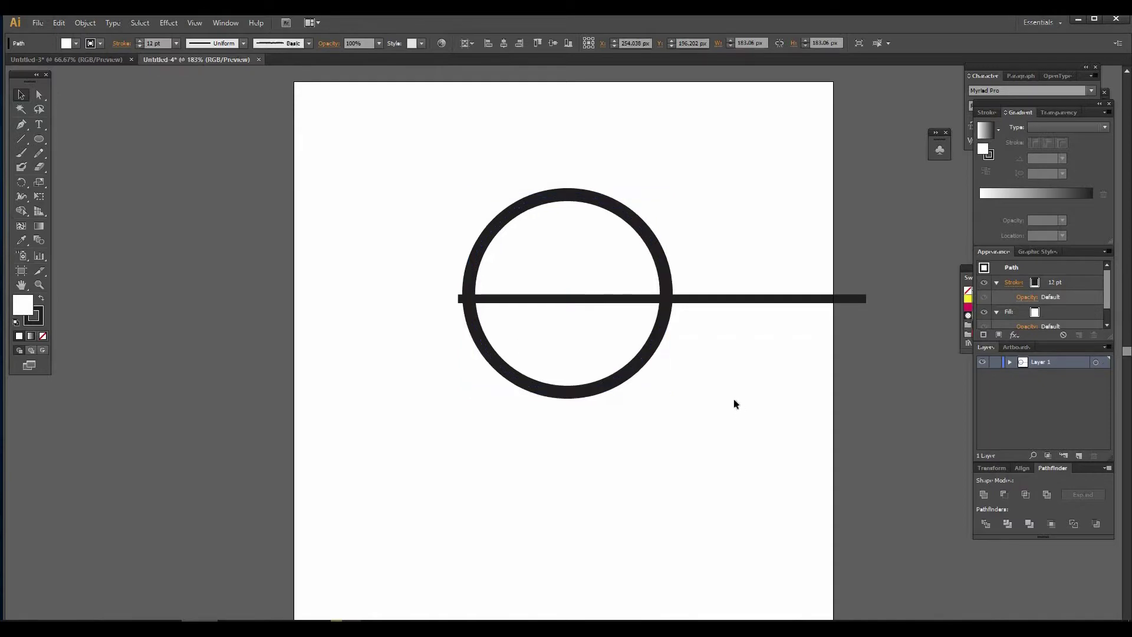
Step: Expand the fill and stroke of the circle and the line together
drag(695, 348, 268, 187)
click(680, 358)
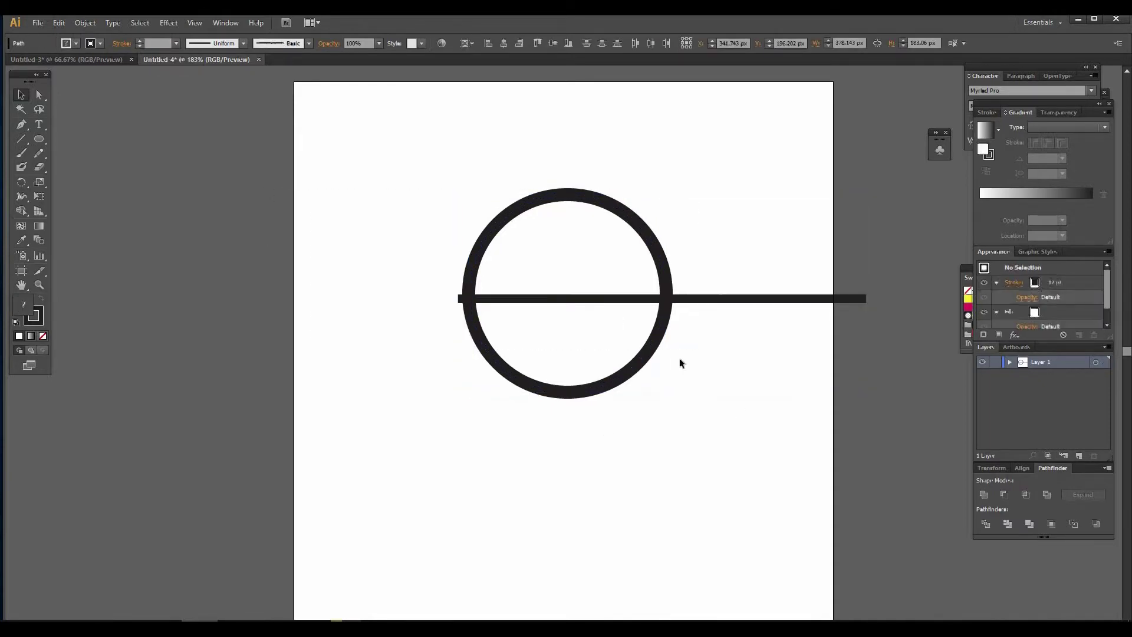
click(672, 285)
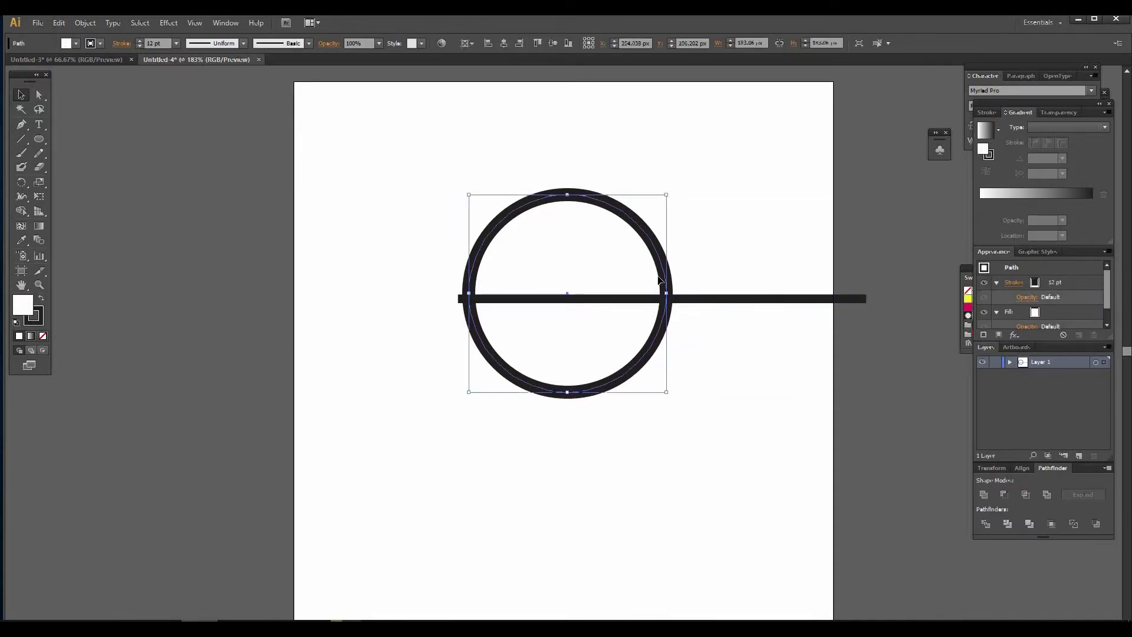
drag(734, 384, 444, 180)
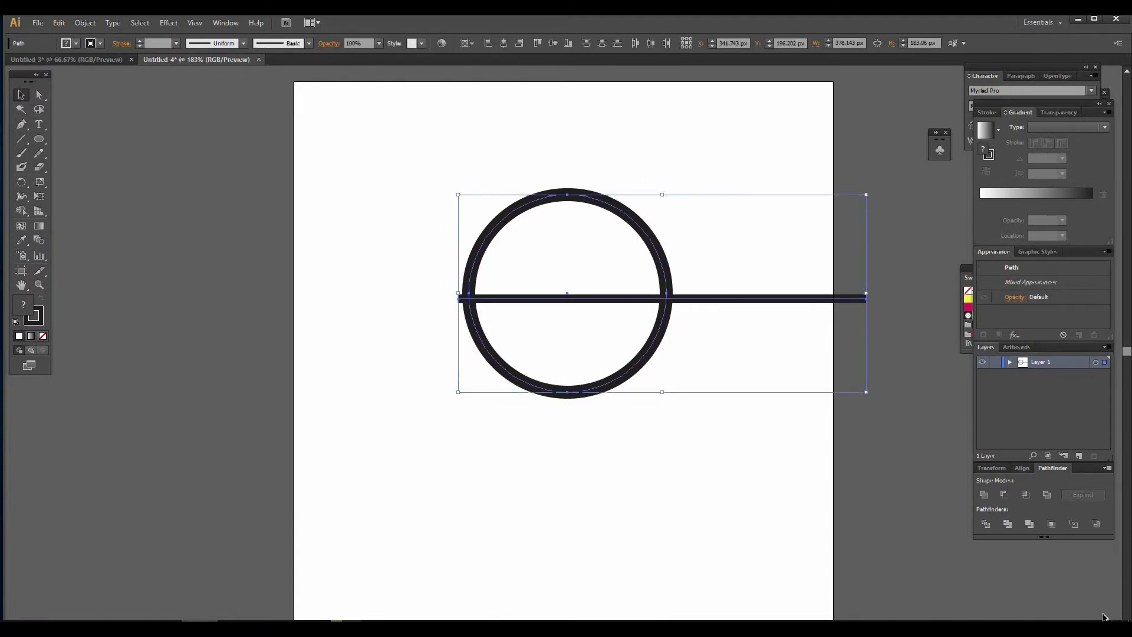
click(194, 22)
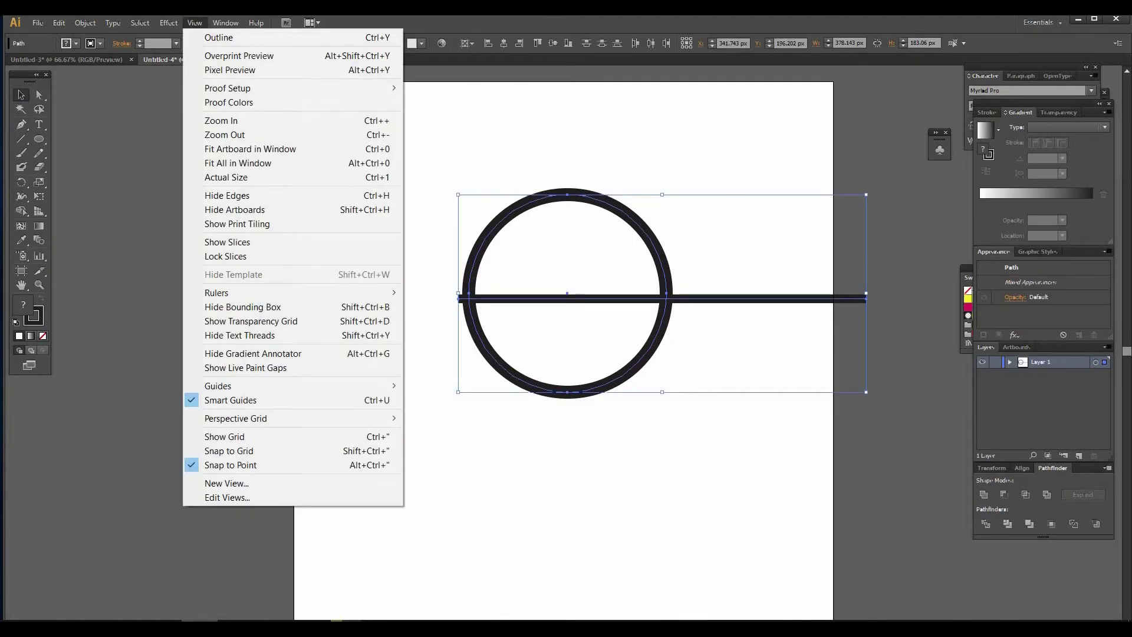
click(188, 27)
click(94, 21)
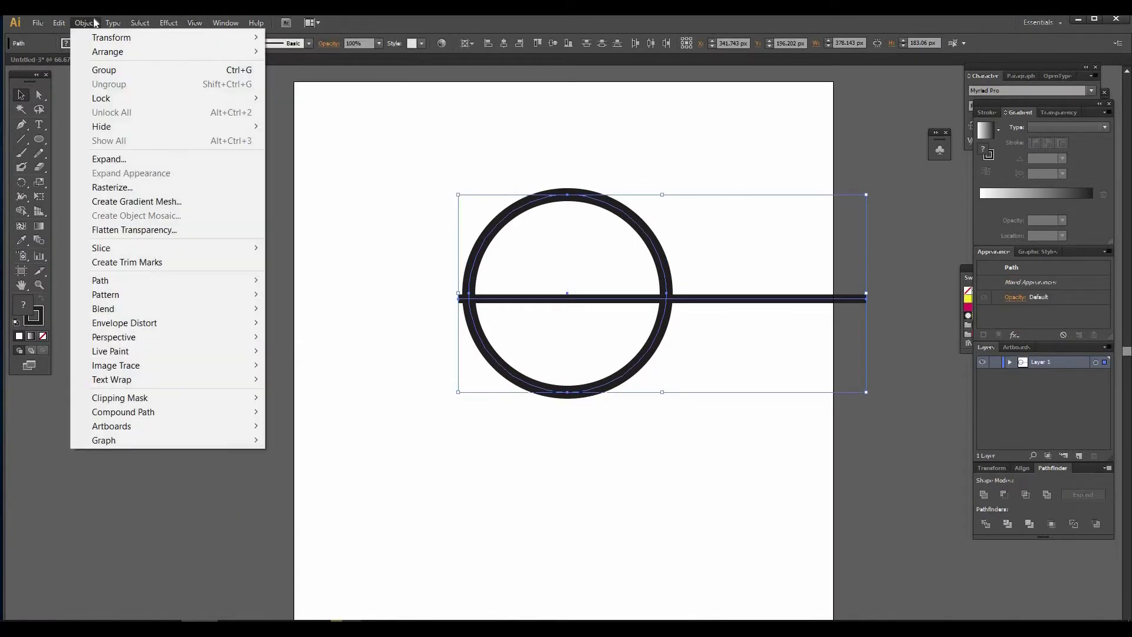
click(106, 159)
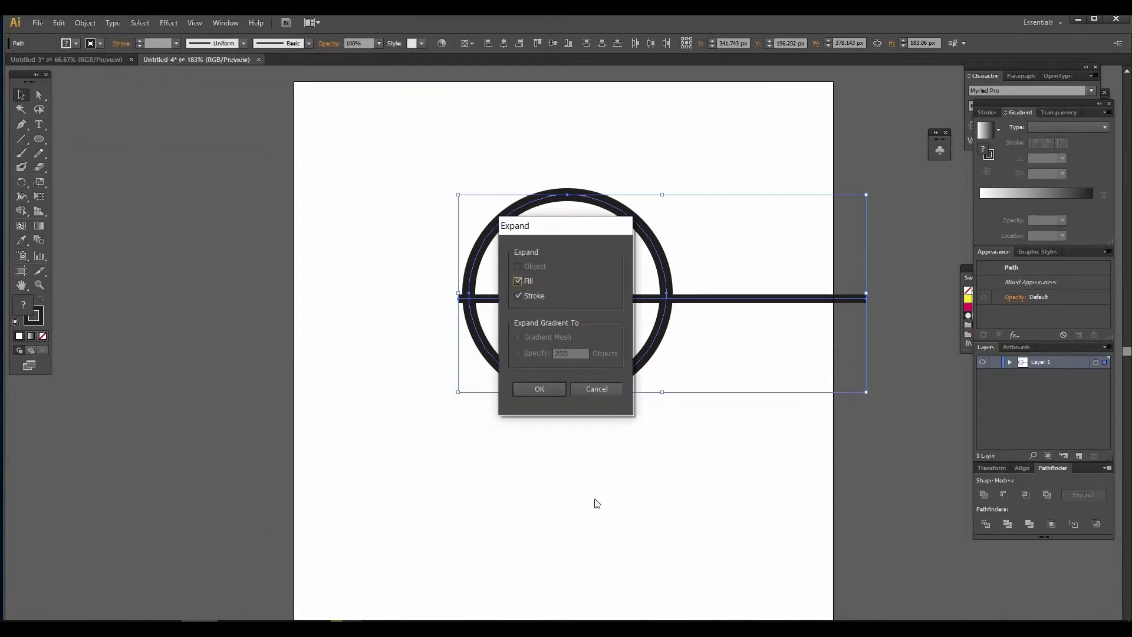
click(541, 388)
Step: Ungroup the expanded artwork and split the overlapping circle and line with the Pathfinder Divide operation
right_click(553, 392)
click(591, 467)
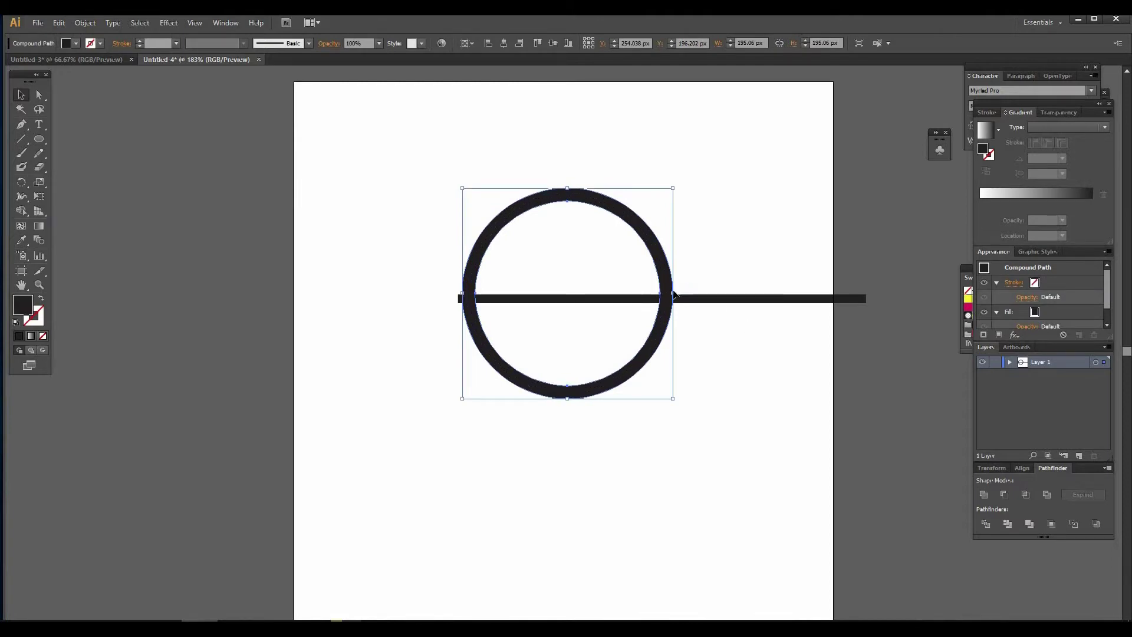
key(ctrl+g)
drag(723, 346, 422, 187)
click(995, 529)
Step: Ungroup the divided pieces of the circle and line
click(687, 362)
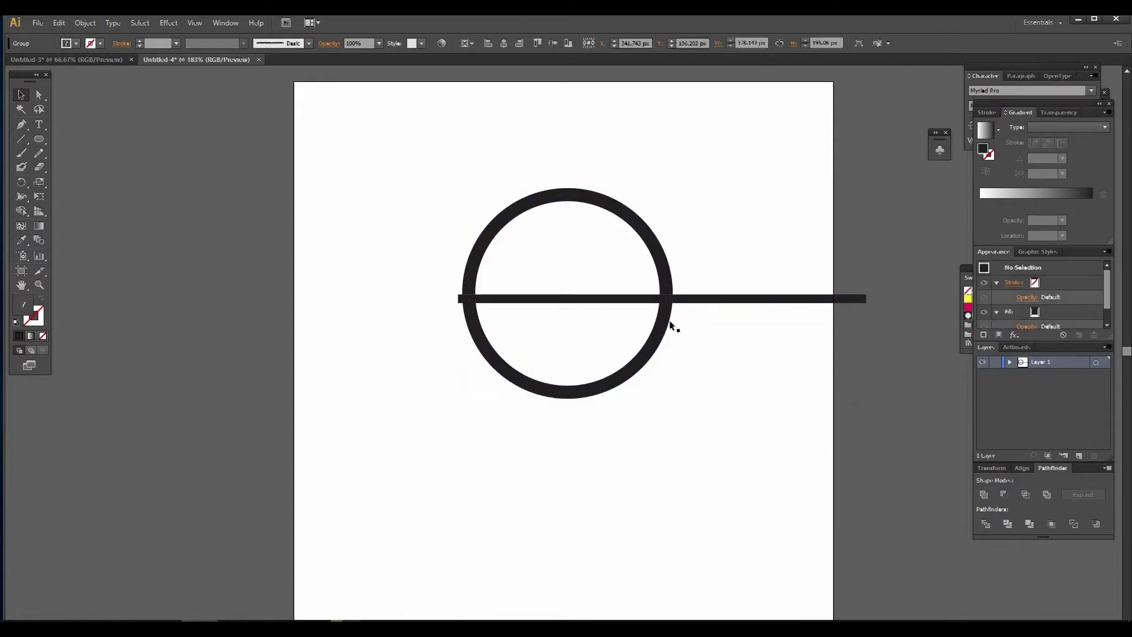
click(677, 297)
right_click(678, 298)
mouse_move(724, 393)
click(716, 372)
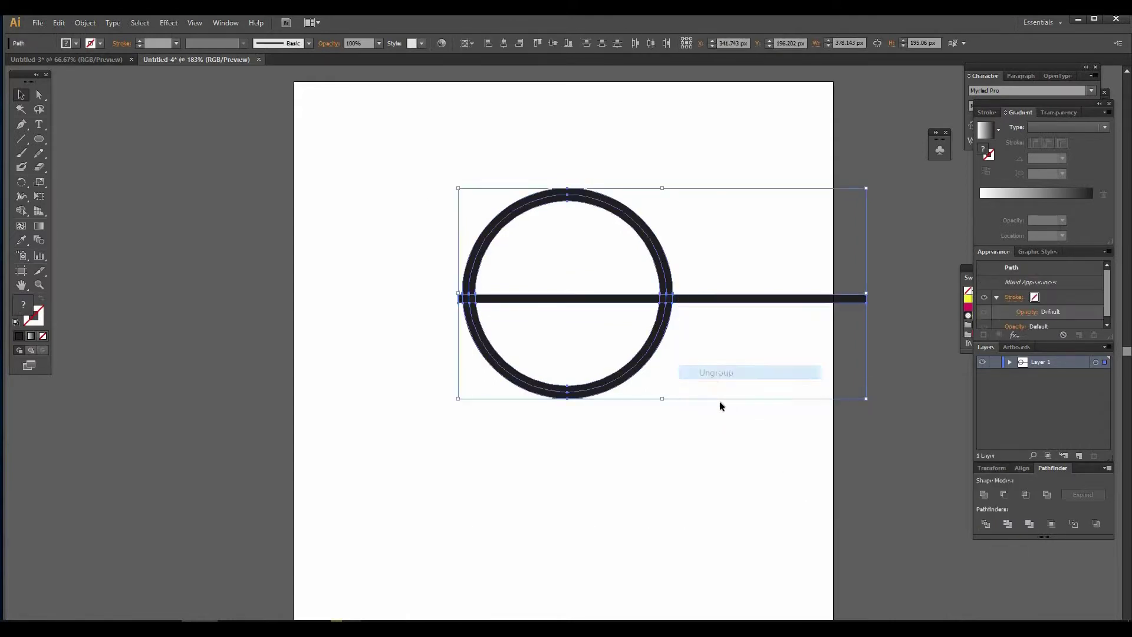
Step: Delete the line sections outside and inside the ring together with the ring's lower half
click(703, 299)
key(Delete)
click(663, 327)
key(Delete)
click(652, 300)
key(Delete)
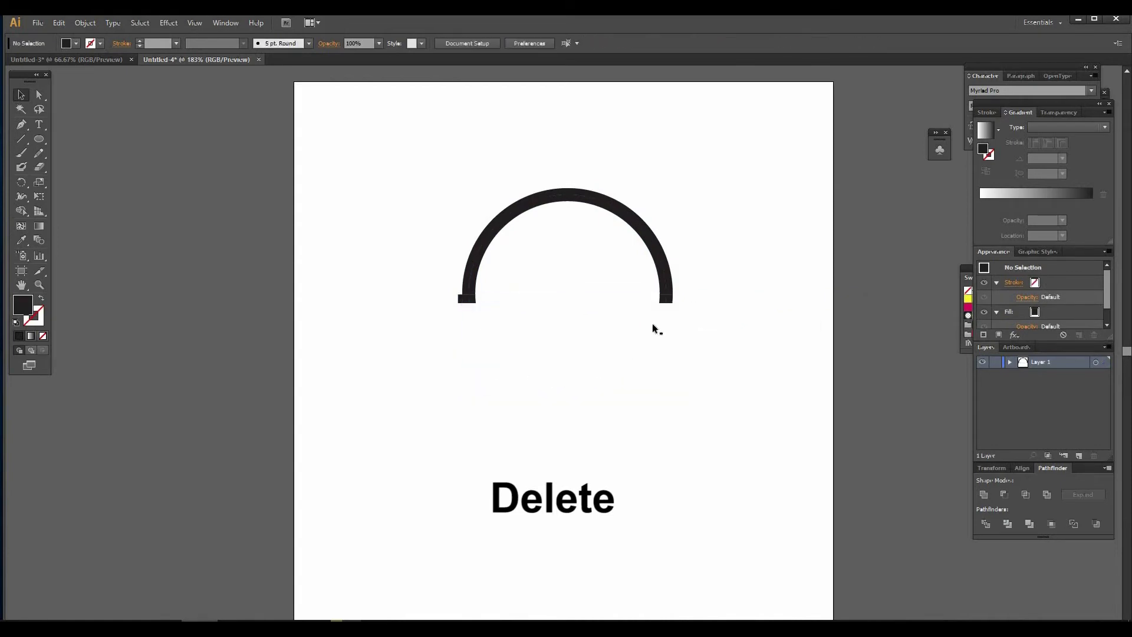
Step: Delete the leftover line pieces at both ends of the arch and the white fill inside it
drag(696, 307, 651, 300)
key(Delete)
drag(506, 306, 422, 297)
key(Delete)
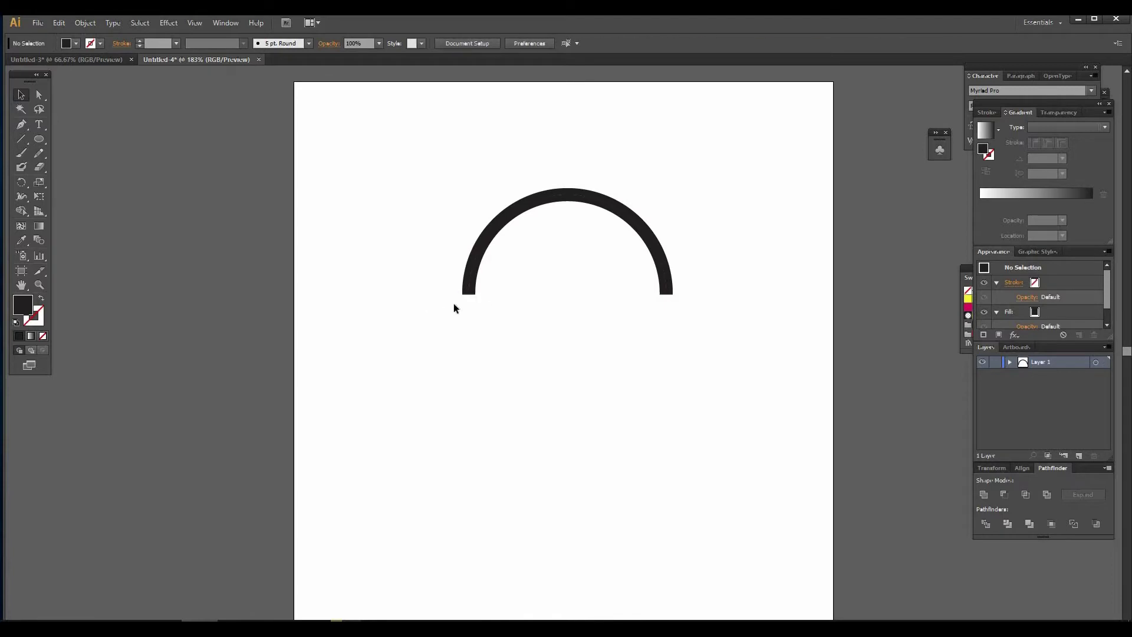
click(486, 292)
key(Delete)
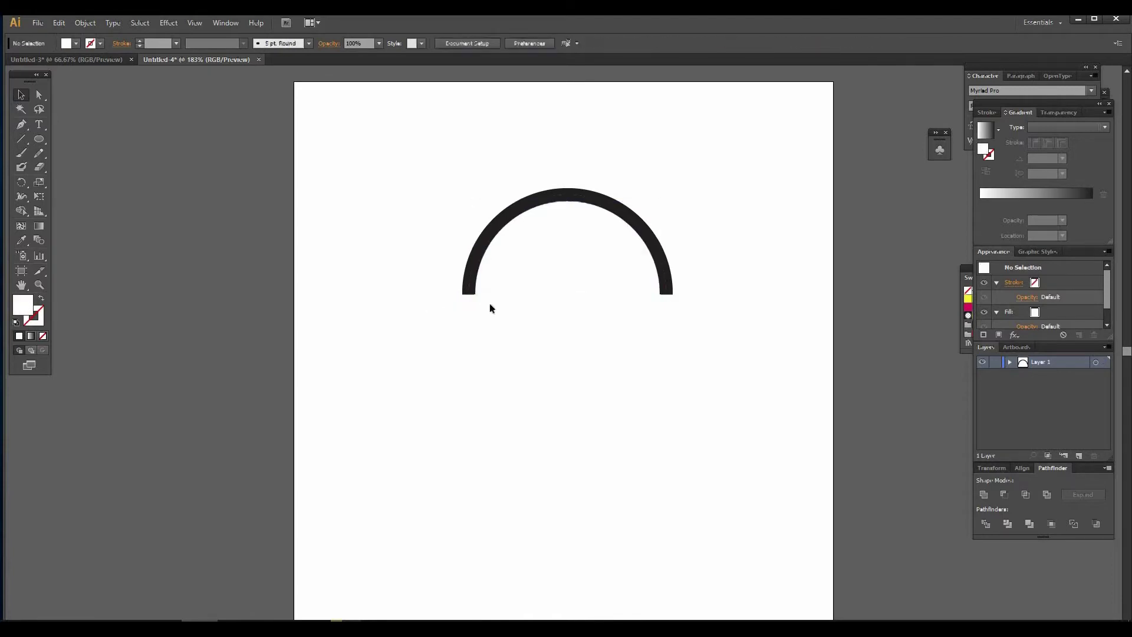
Step: Scale the whole arch down slightly to about 183 px wide and 92 px high
click(667, 292)
click(702, 324)
drag(713, 315, 254, 135)
drag(470, 295, 483, 288)
click(626, 346)
Step: Draw a small rectangle about 7.65 px wide and 11.35 px high directly below the arch's left end
click(41, 143)
drag(42, 143, 65, 139)
drag(478, 288, 488, 302)
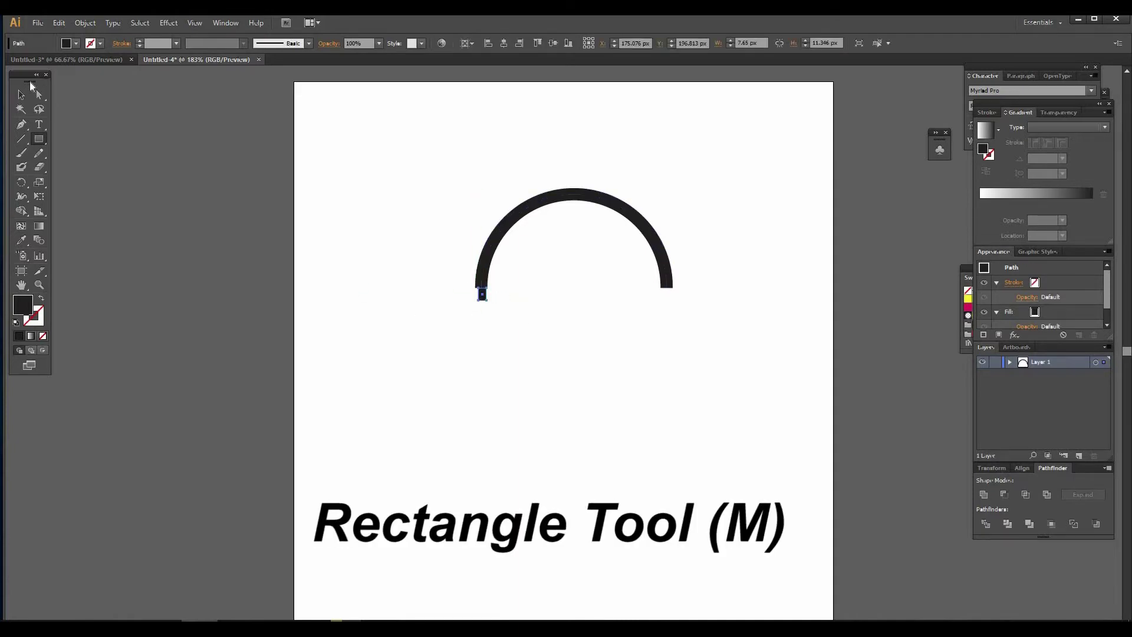
Step: Fill the small rectangle with dark gray and nudge it left to centre it under the arch's end
click(76, 43)
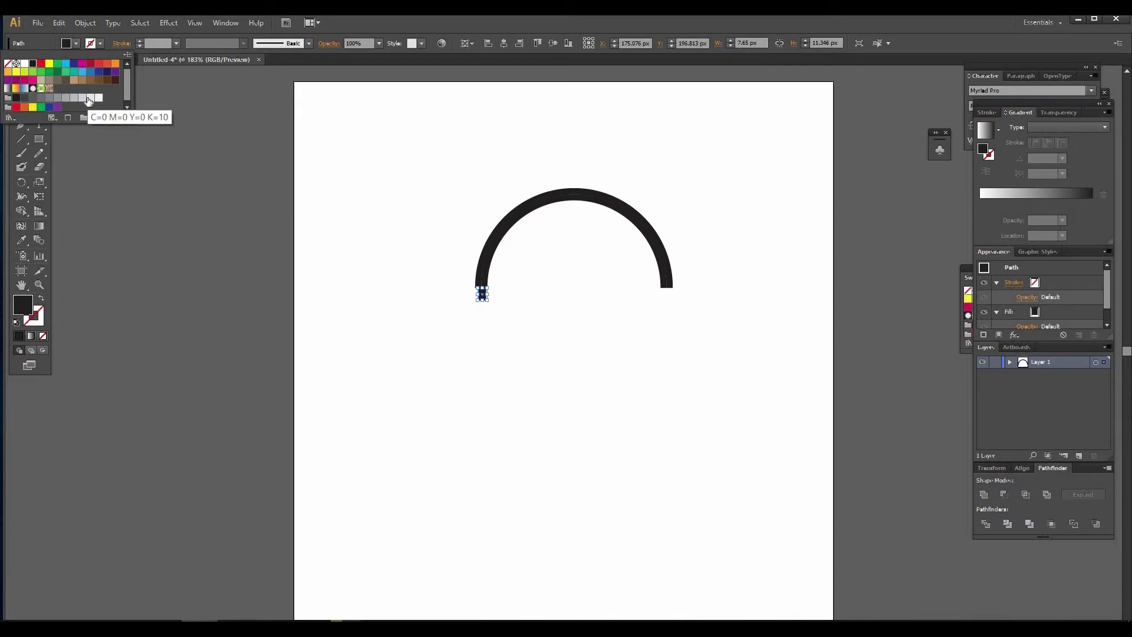
click(24, 99)
drag(482, 294, 482, 294)
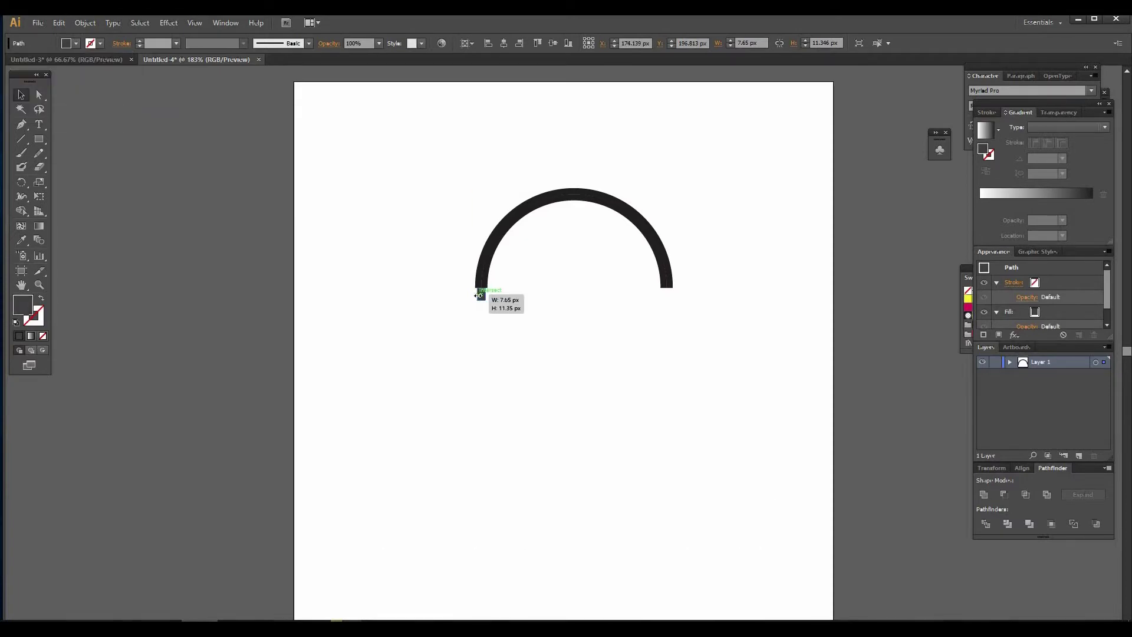
click(507, 337)
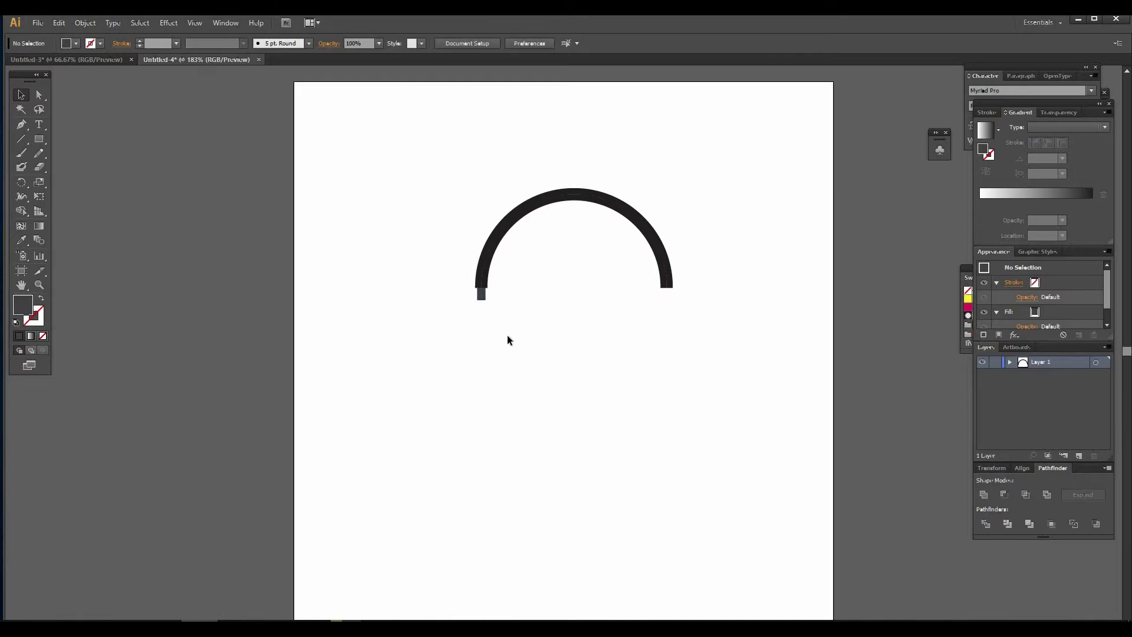
click(481, 293)
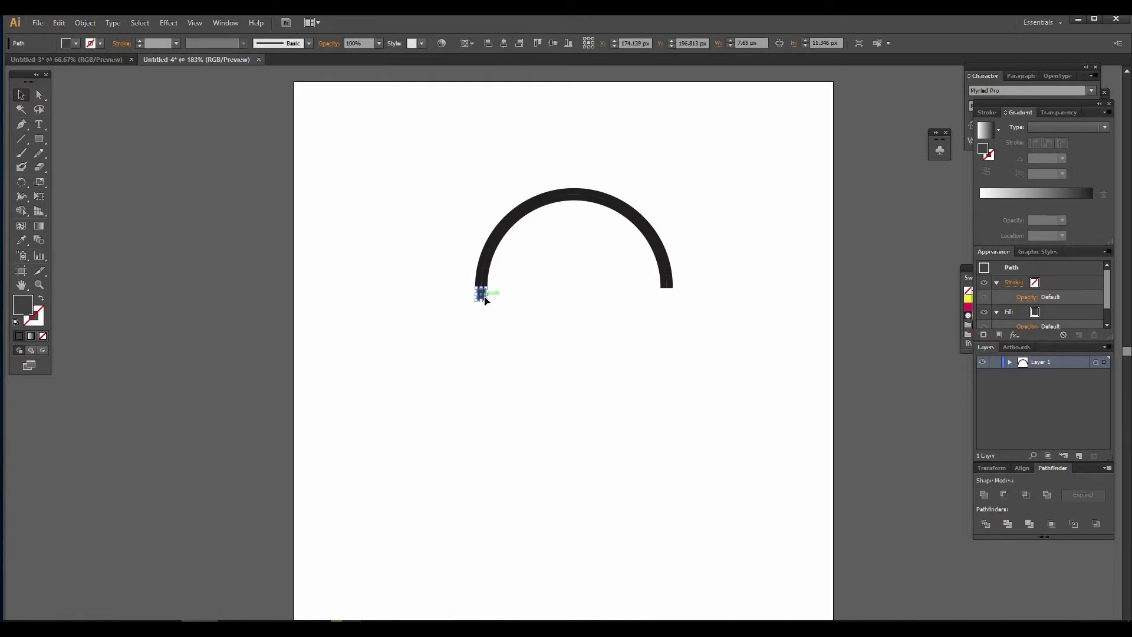
click(530, 313)
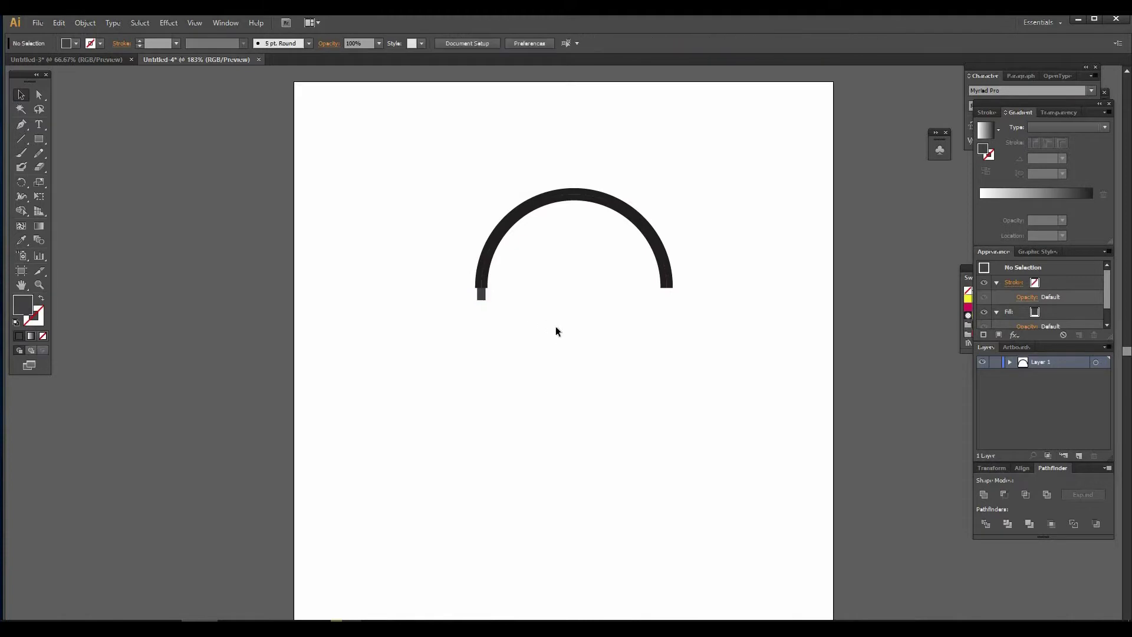
Step: Draw a thin vertical rectangle about 3.8 px wide centred below the dark gray block and shorten it to about 19.7 px
click(39, 139)
drag(477, 287, 481, 325)
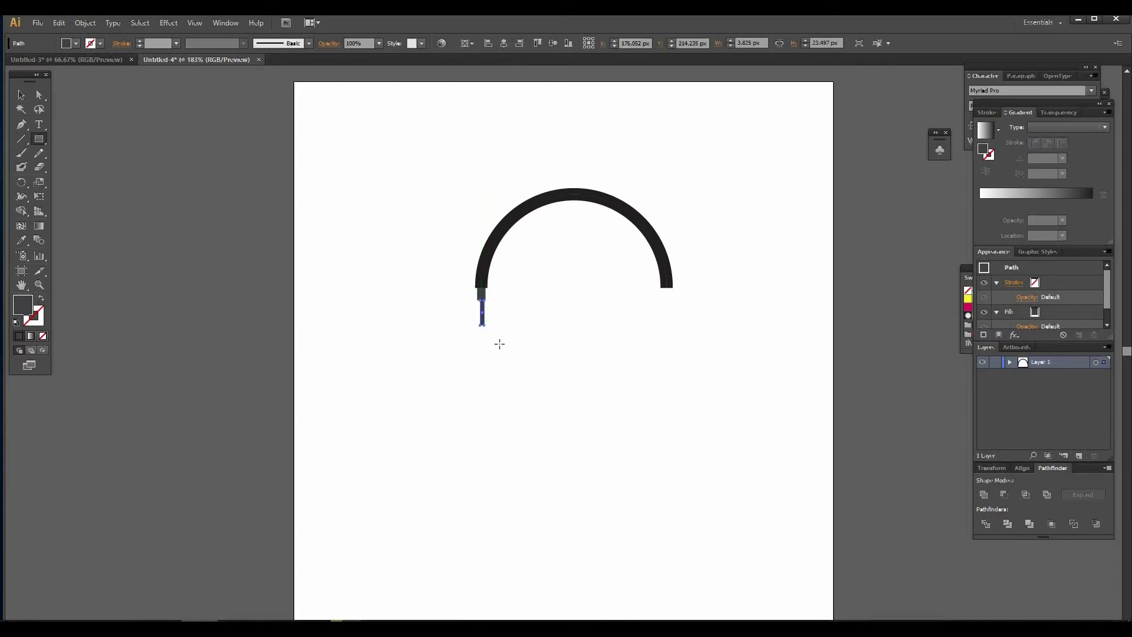
key(v)
click(483, 337)
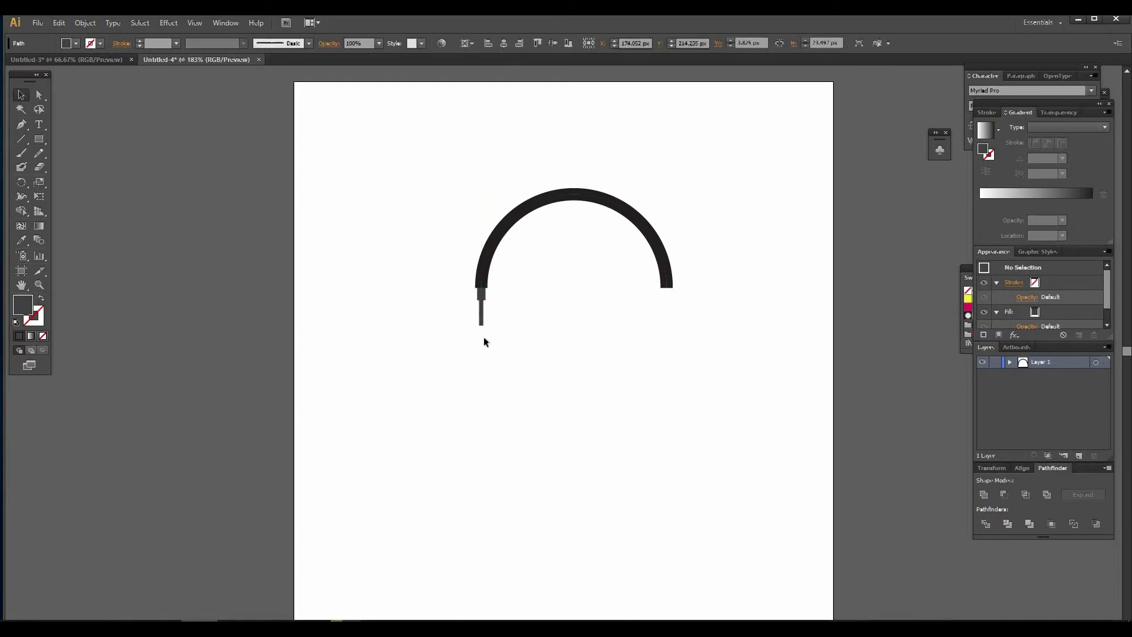
click(481, 323)
drag(481, 325, 481, 322)
click(484, 339)
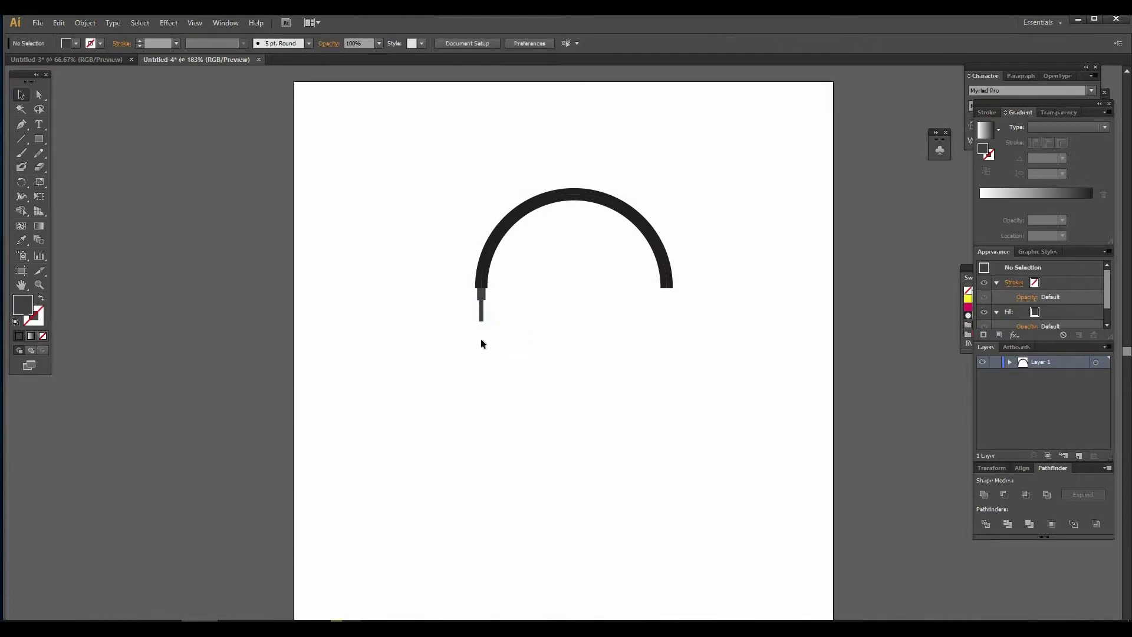
Step: Fill the thin vertical rectangle with light gray
click(483, 319)
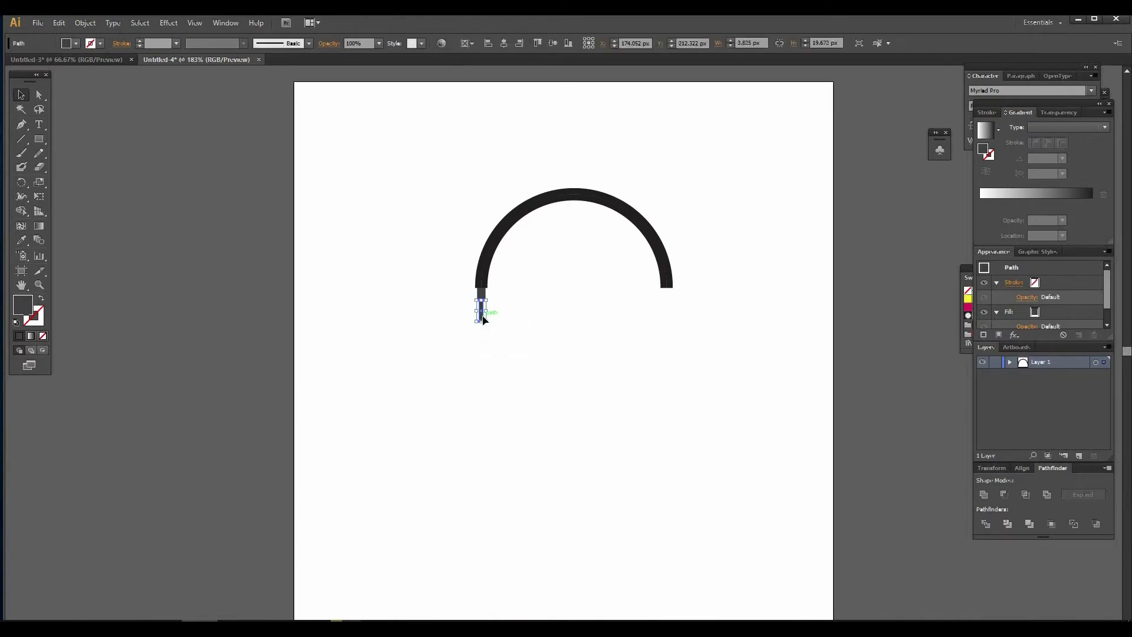
click(75, 45)
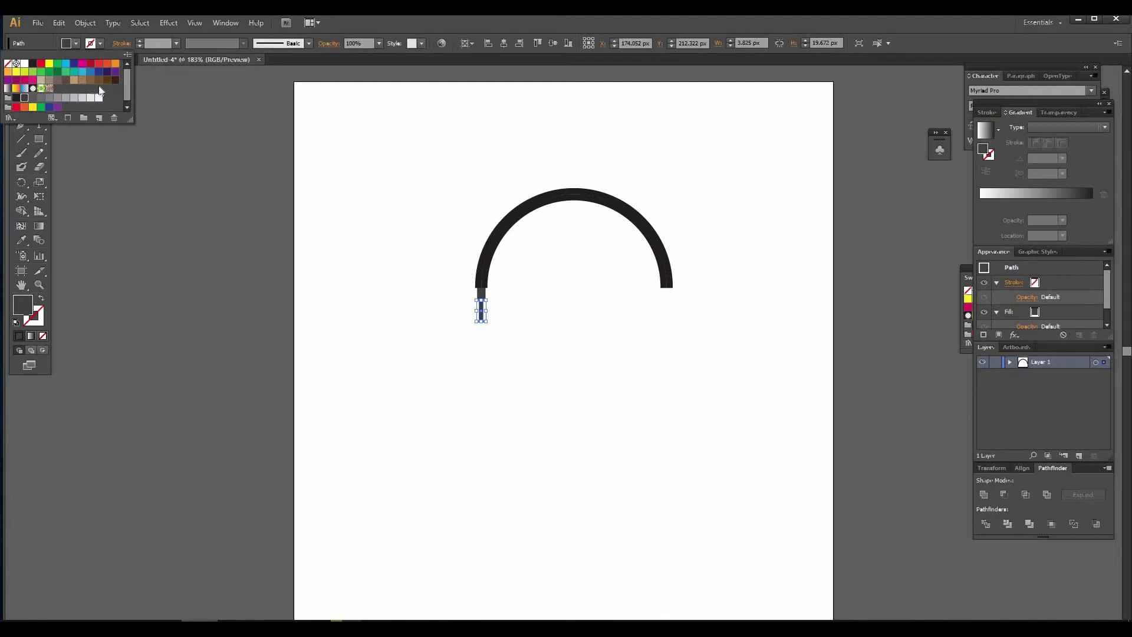
click(98, 99)
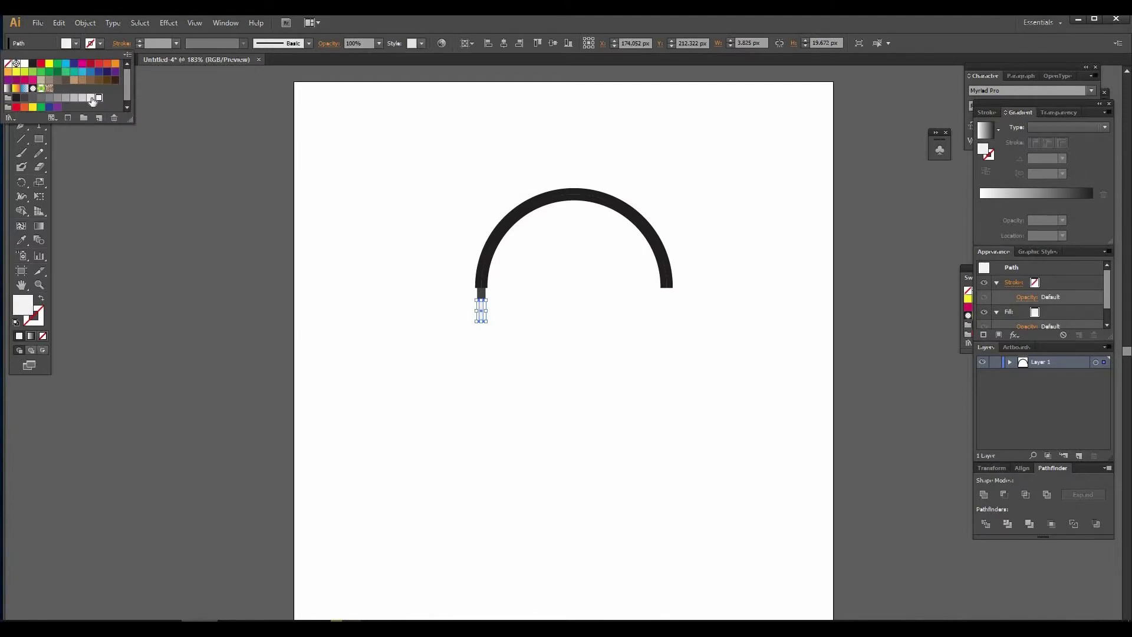
click(507, 373)
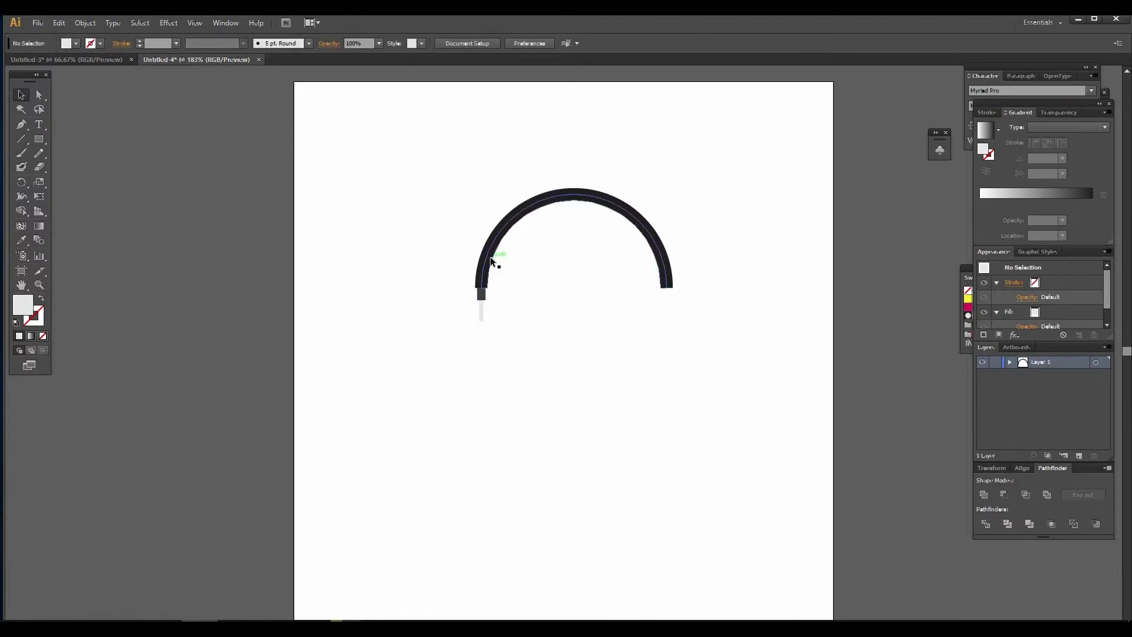
Step: Fill the inner band of the arch with the C=0 M=0 Y=0 K=20 gray swatch
click(491, 257)
click(66, 43)
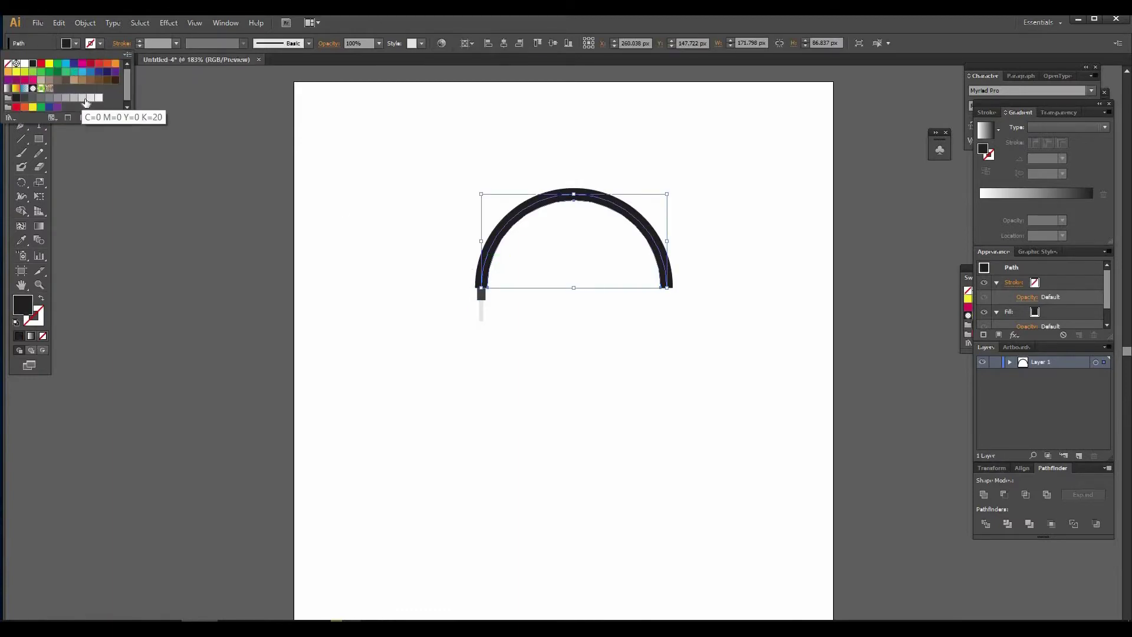
click(84, 101)
click(399, 399)
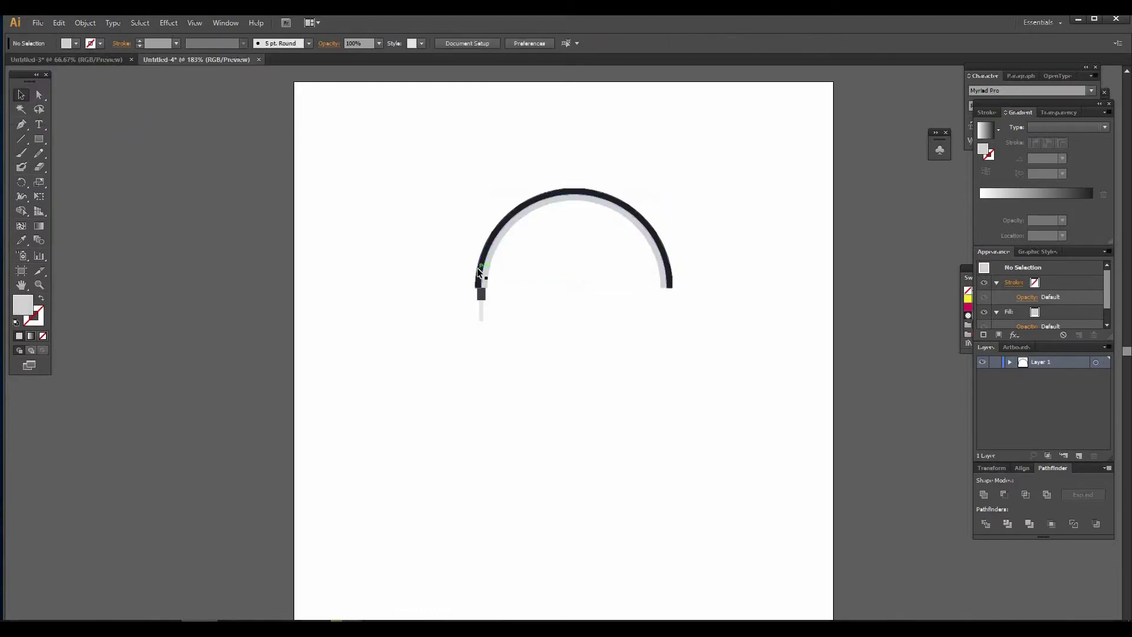
Step: Fill the outer band of the arch with a lighter gray than the inner band
click(478, 271)
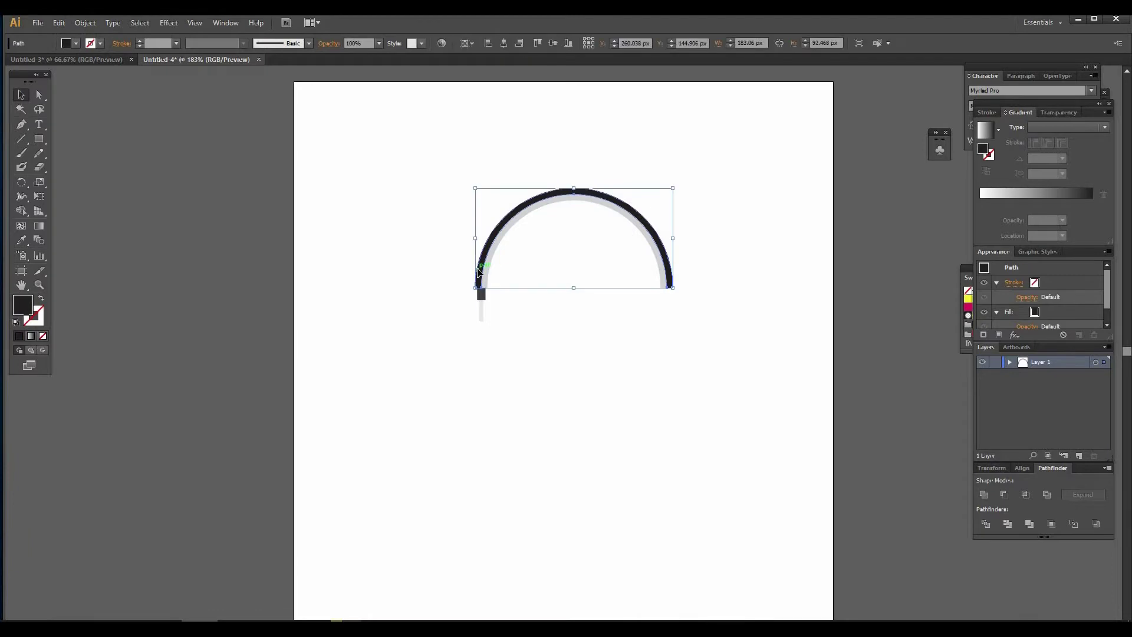
click(66, 43)
click(84, 97)
click(422, 400)
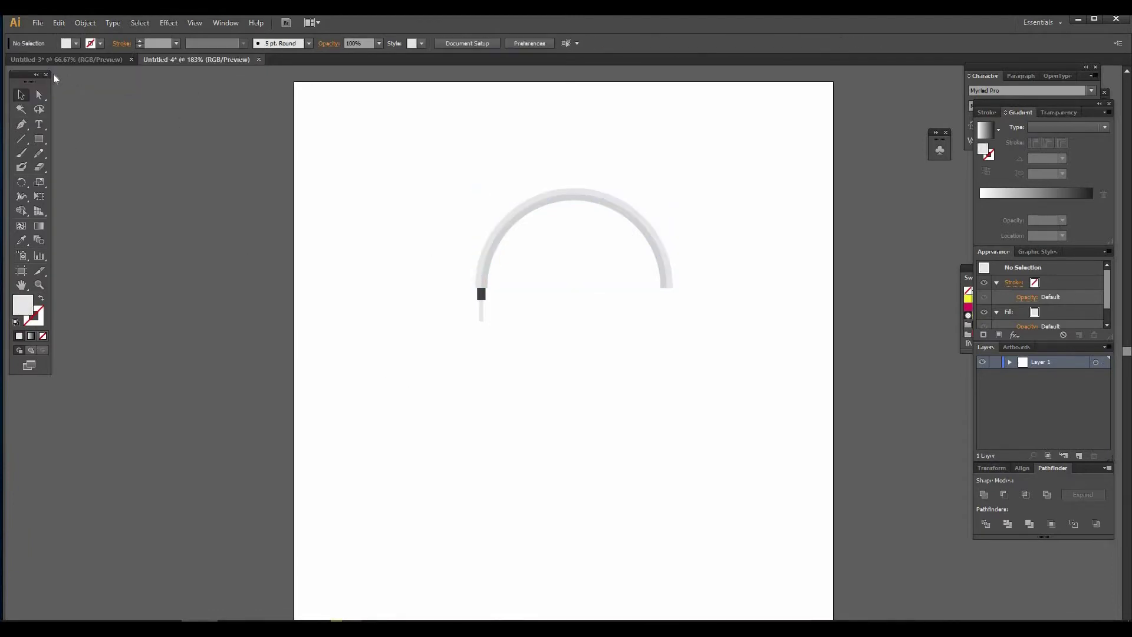
Step: Draw a vertical rounded rectangle about 9.3 by 21.3 px below the thin rod and fill it with the block's dark gray
drag(39, 139, 71, 155)
mouse_move(466, 343)
mouse_down()
mouse_move(485, 399)
mouse_move(483, 364)
mouse_move(466, 346)
mouse_move(467, 367)
mouse_move(466, 354)
mouse_up()
key(i)
click(479, 297)
click(21, 95)
click(39, 140)
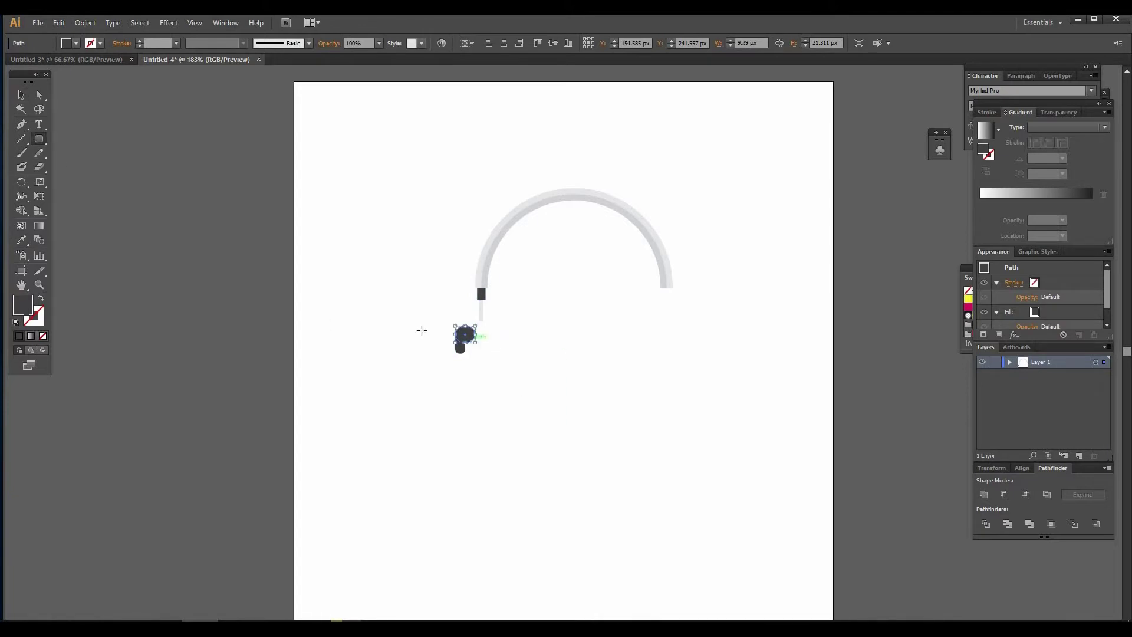
Step: Draw a rectangle about 29 by 16 px covering the upper part of the dark rounded rectangle
drag(39, 142, 70, 138)
drag(444, 321, 474, 339)
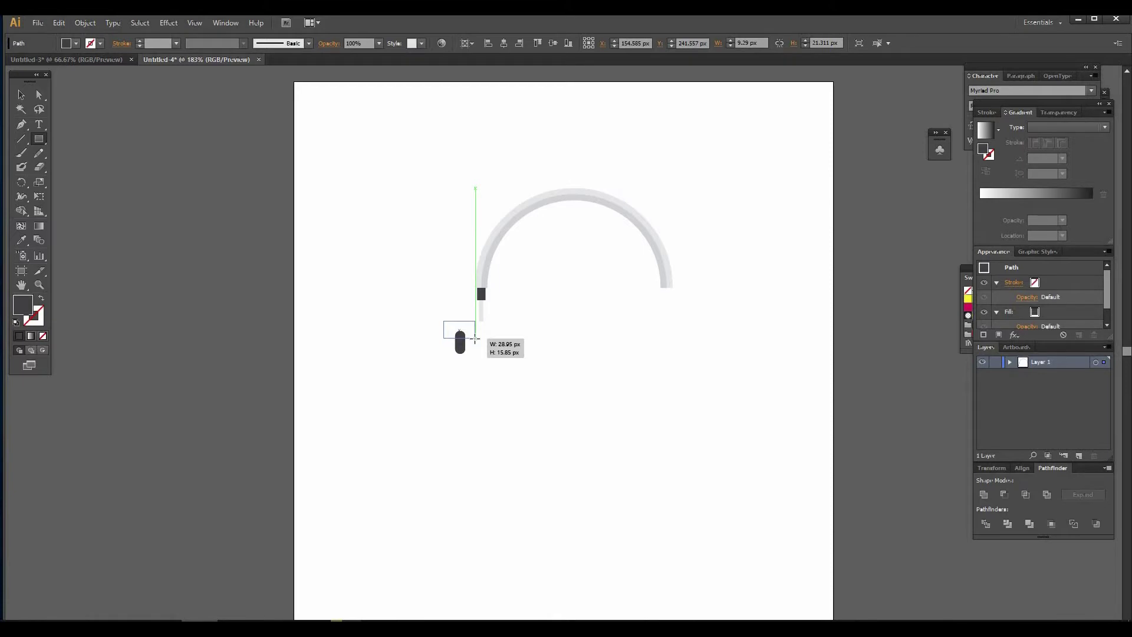
drag(475, 339, 476, 338)
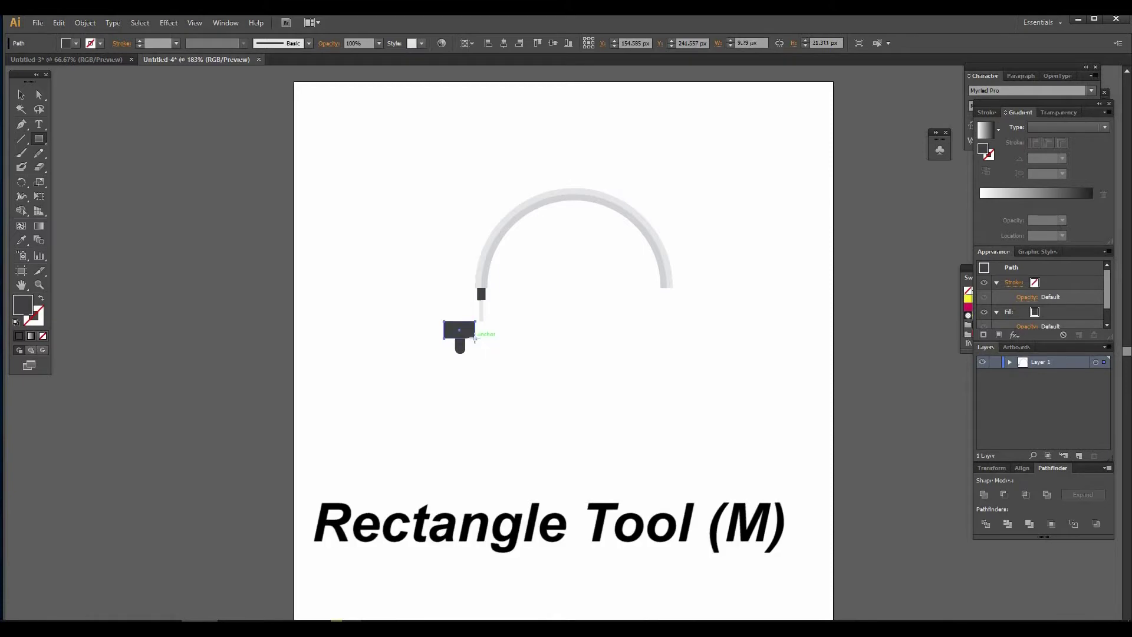
Step: Subtract the covering rectangle from the rounded rectangle with Pathfinder Minus Front to leave a flat-topped, round-bottomed cap
click(21, 95)
click(470, 352)
click(460, 347)
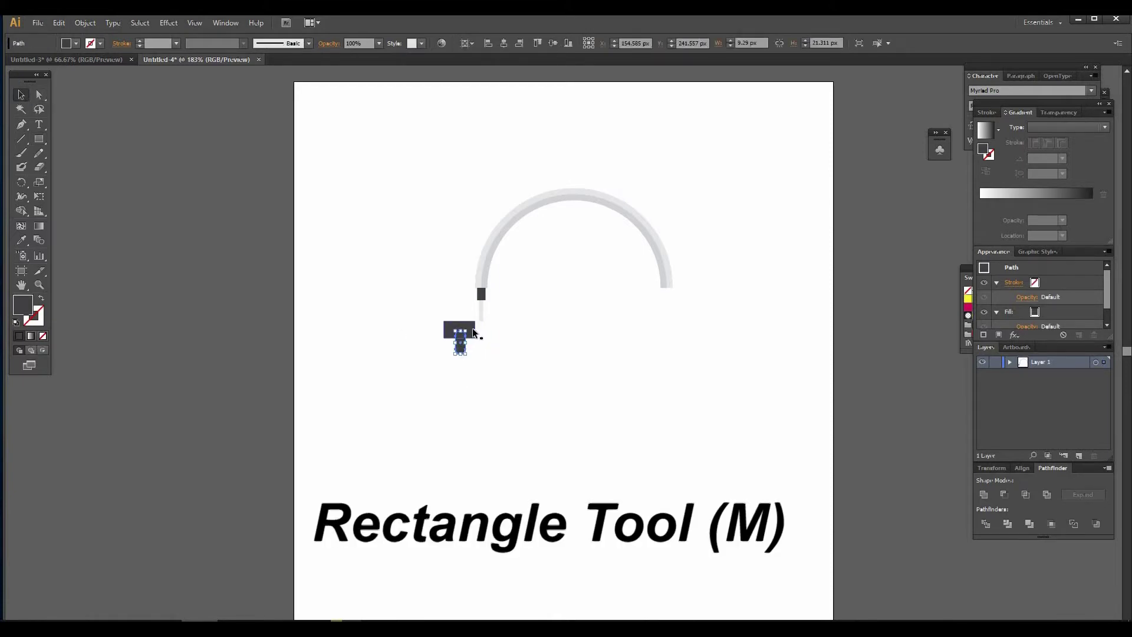
shift+click(470, 332)
click(1004, 495)
click(727, 510)
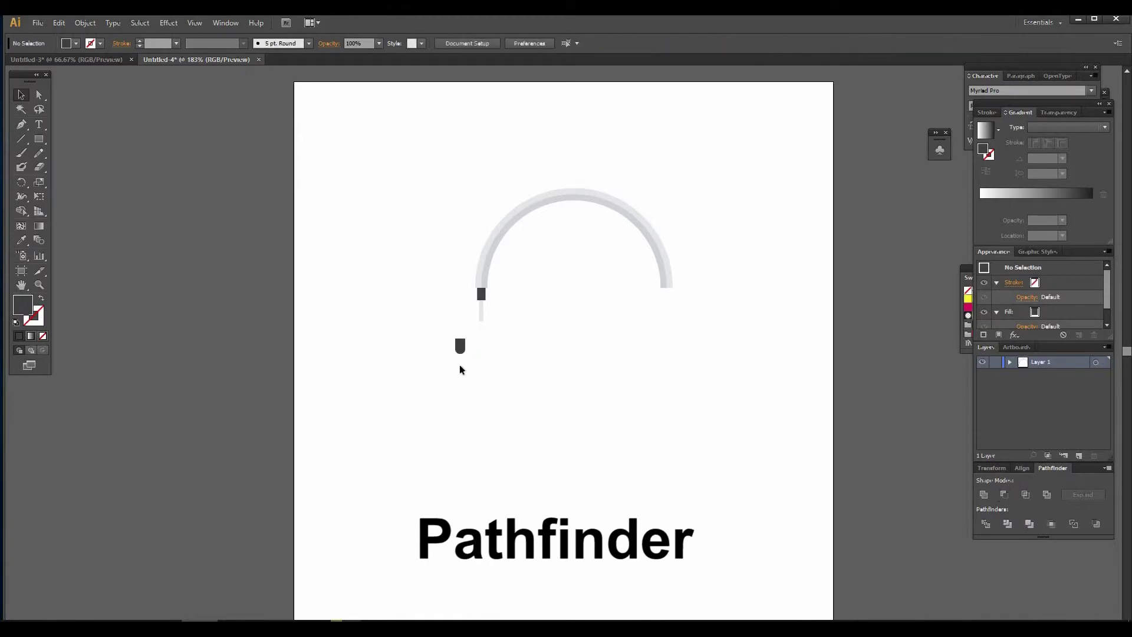
Step: Move the round-bottomed cap to the lower end of the light gray rod and shrink it to about 6.8 by 10.3 px
drag(460, 350, 489, 356)
click(493, 361)
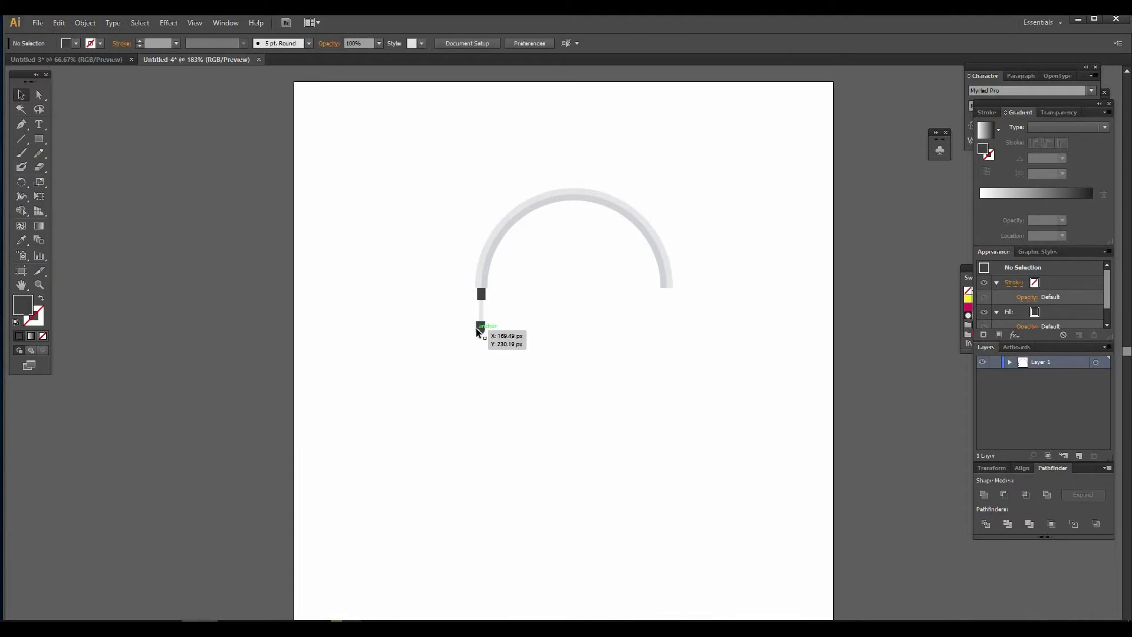
key(ctrl+equal)
key(ctrl+equal)
drag(496, 344, 441, 211)
click(450, 190)
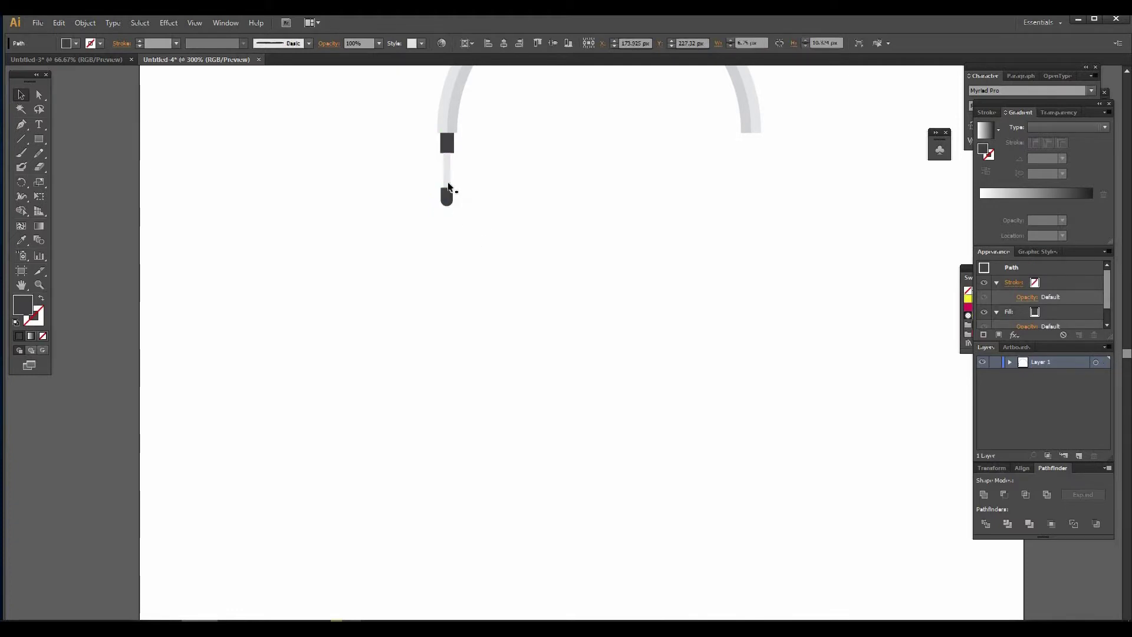
Step: Align the light gray rod and the dark cap beneath it by their horizontal centres
click(447, 165)
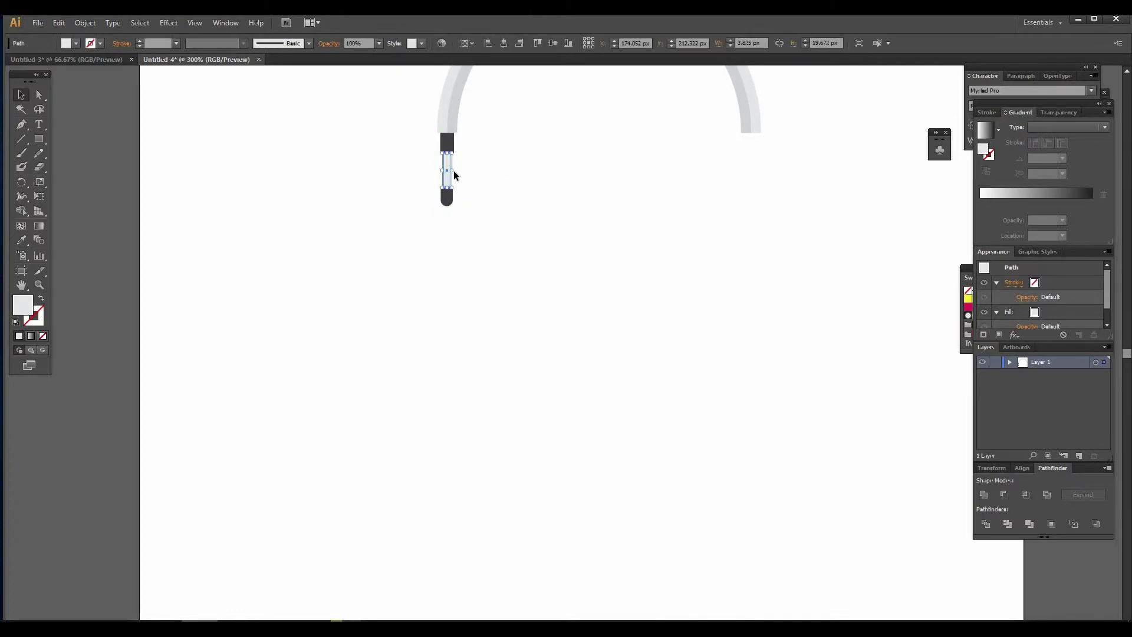
drag(451, 171, 450, 172)
click(518, 242)
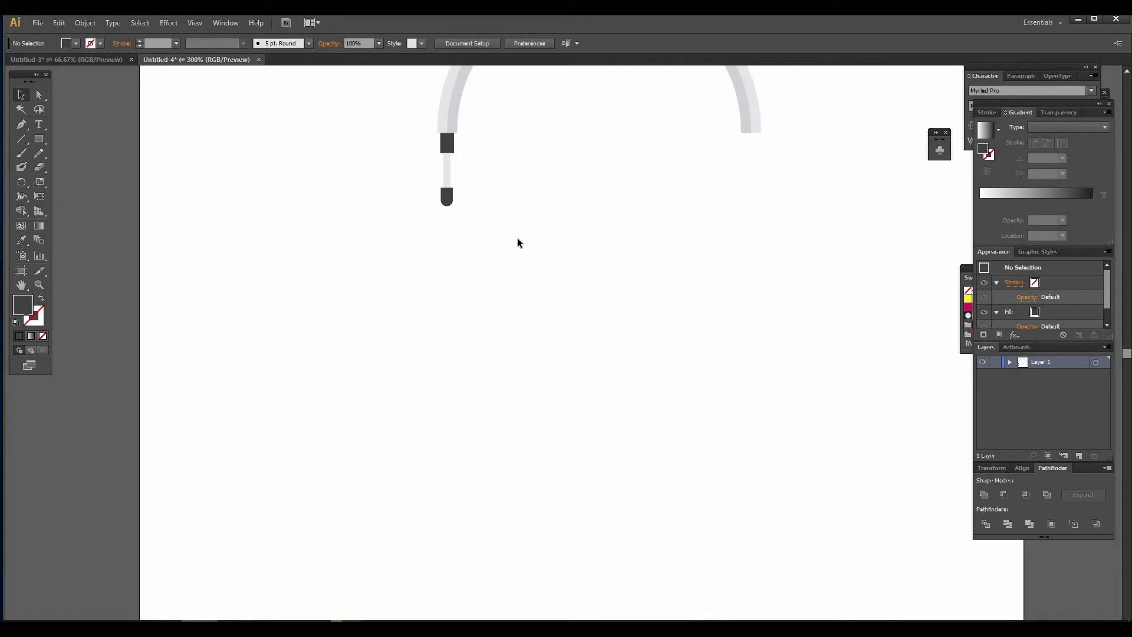
drag(448, 193, 448, 161)
drag(451, 199, 451, 201)
click(476, 225)
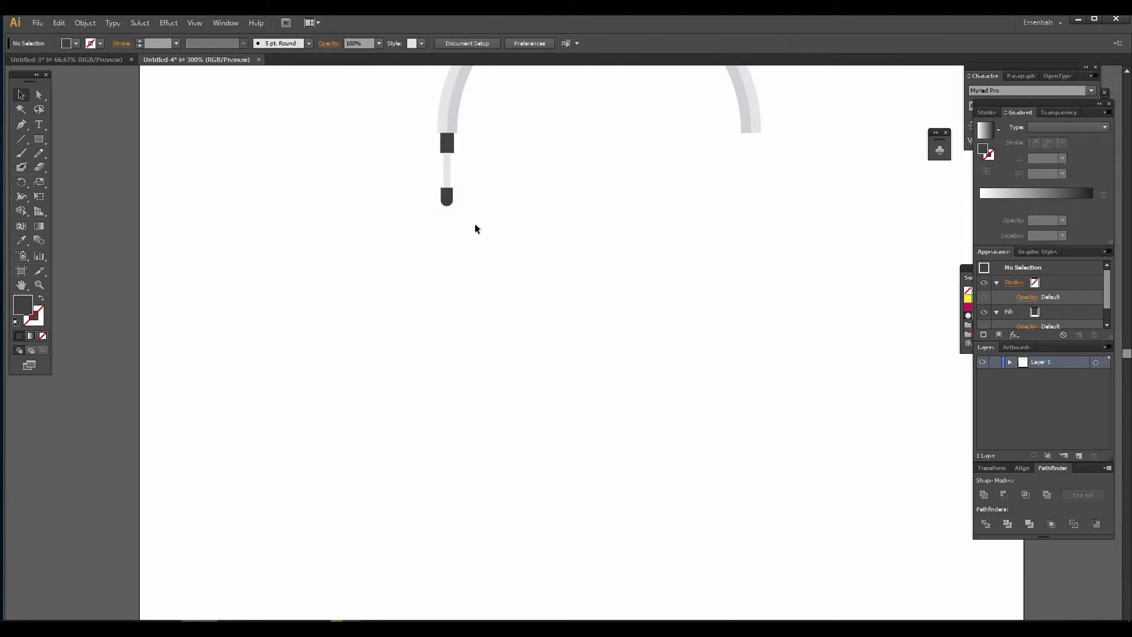
click(450, 175)
click(506, 43)
key(ctrl+z)
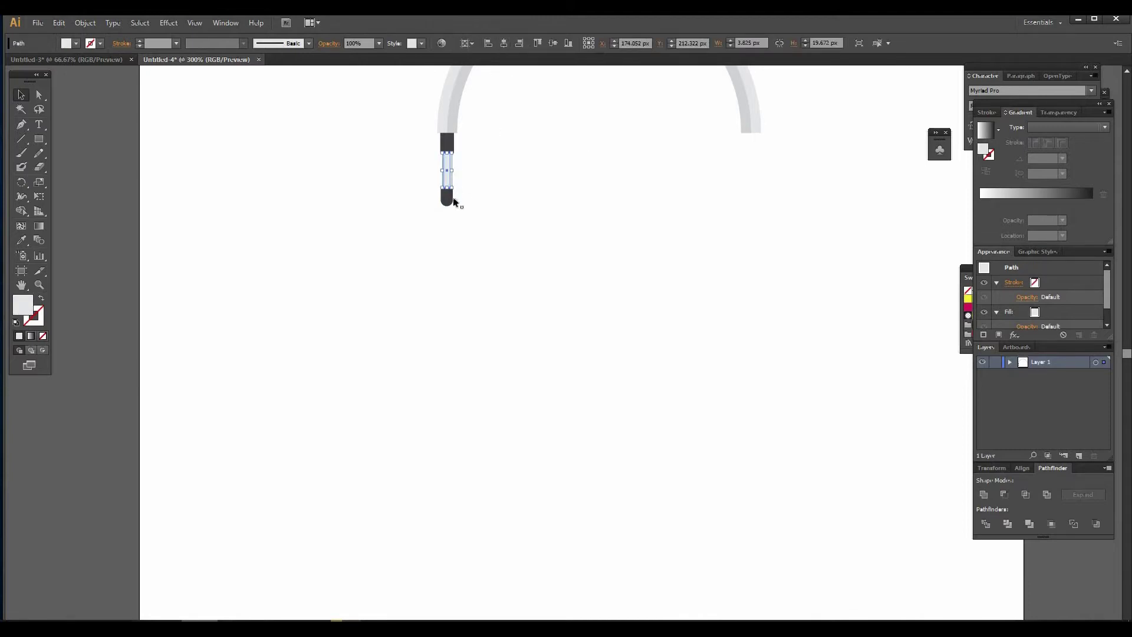
shift+click(449, 196)
click(503, 43)
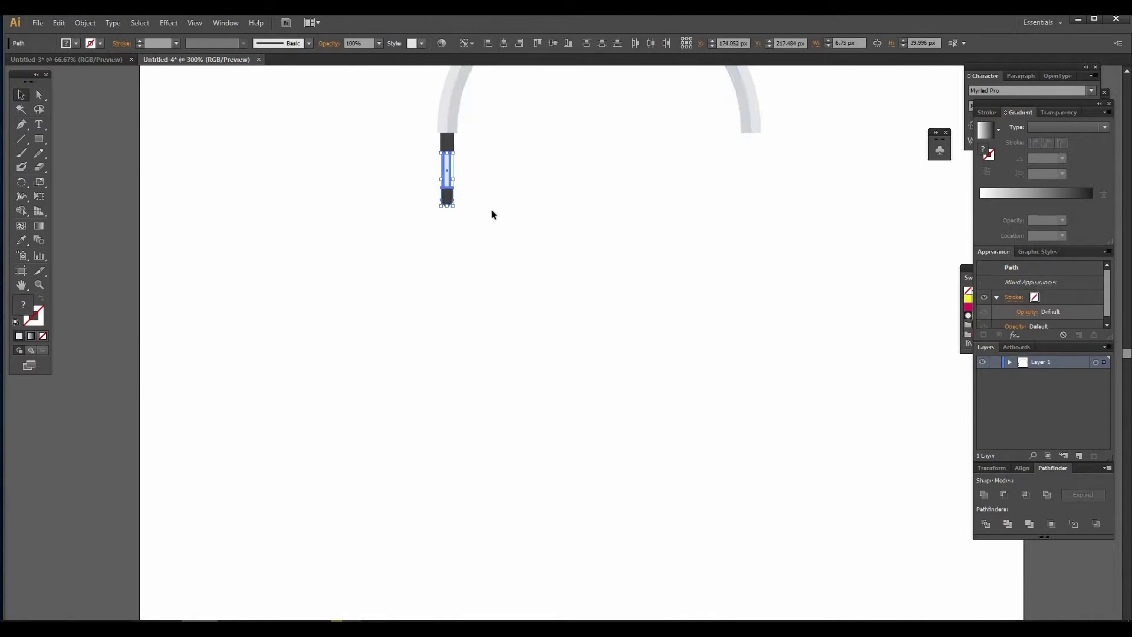
click(511, 185)
Step: Duplicate the dark cap slightly lower, enlarge the copy to about 8.2 by 12.6 px and centre it horizontally on the original
alt+drag(448, 198, 455, 217)
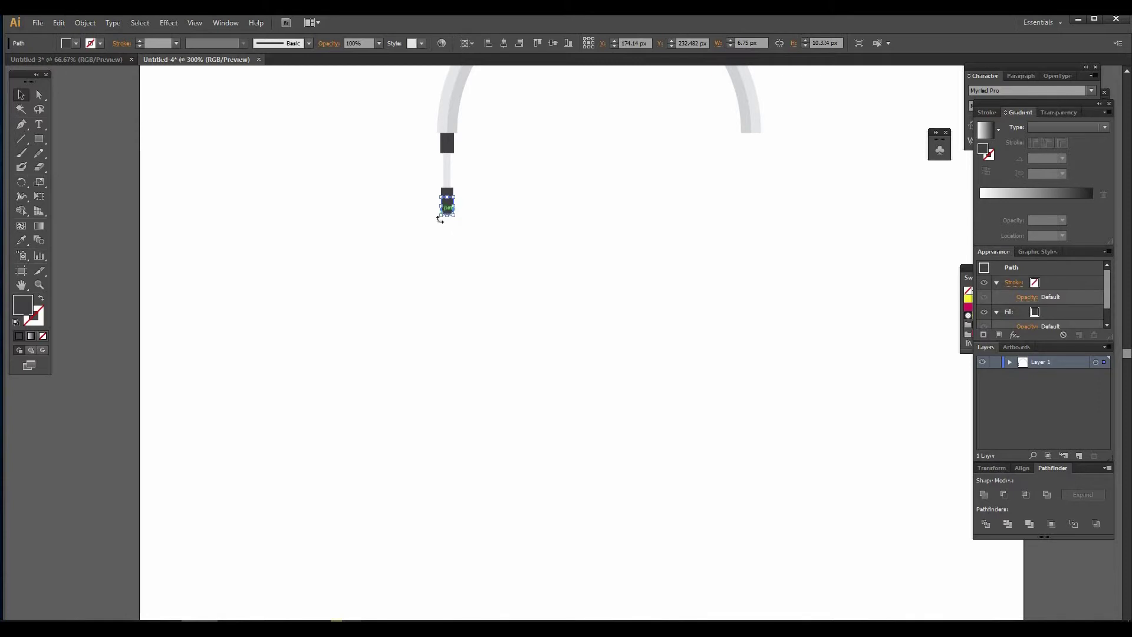
drag(440, 217, 448, 185)
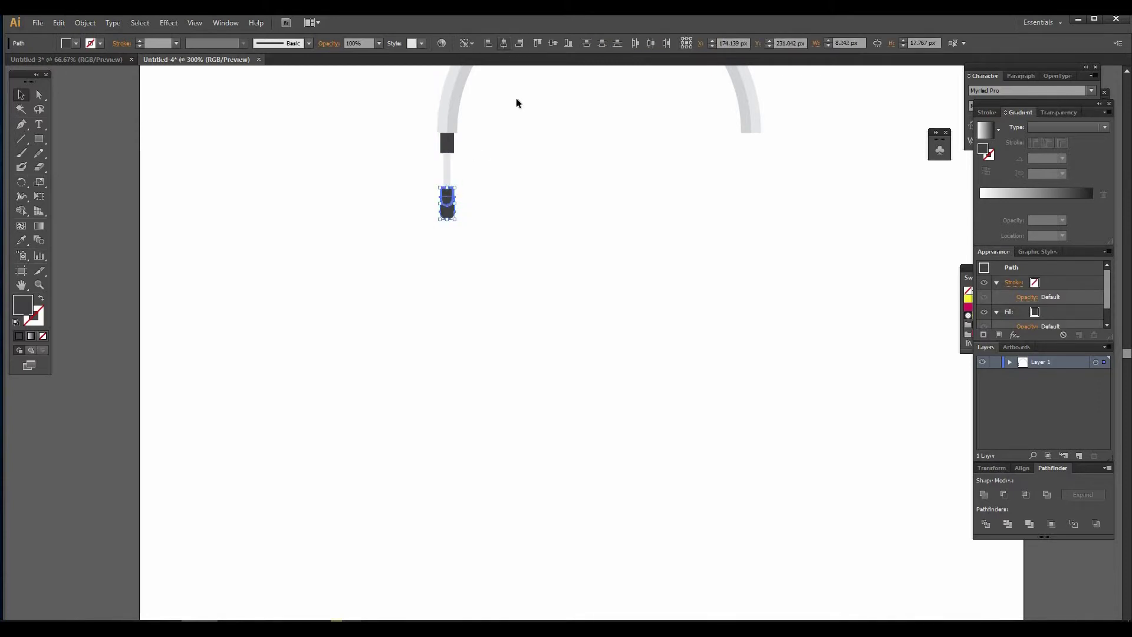
click(485, 233)
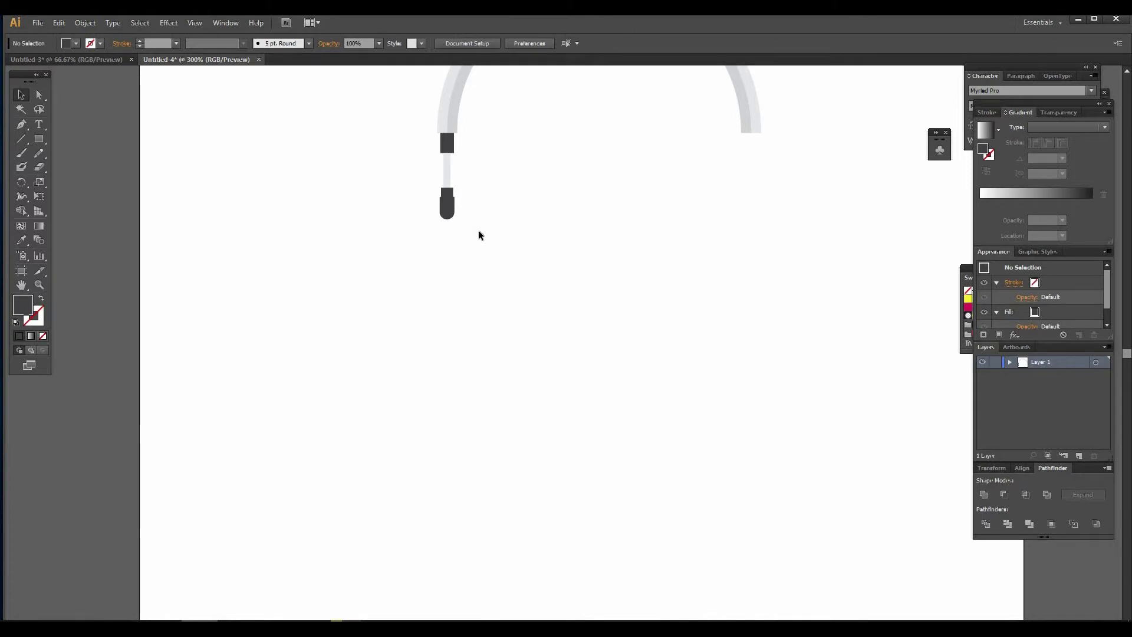
Step: Fill the enlarged lower cap with a slightly lighter dark gray, with the smaller cap in front of it
click(452, 210)
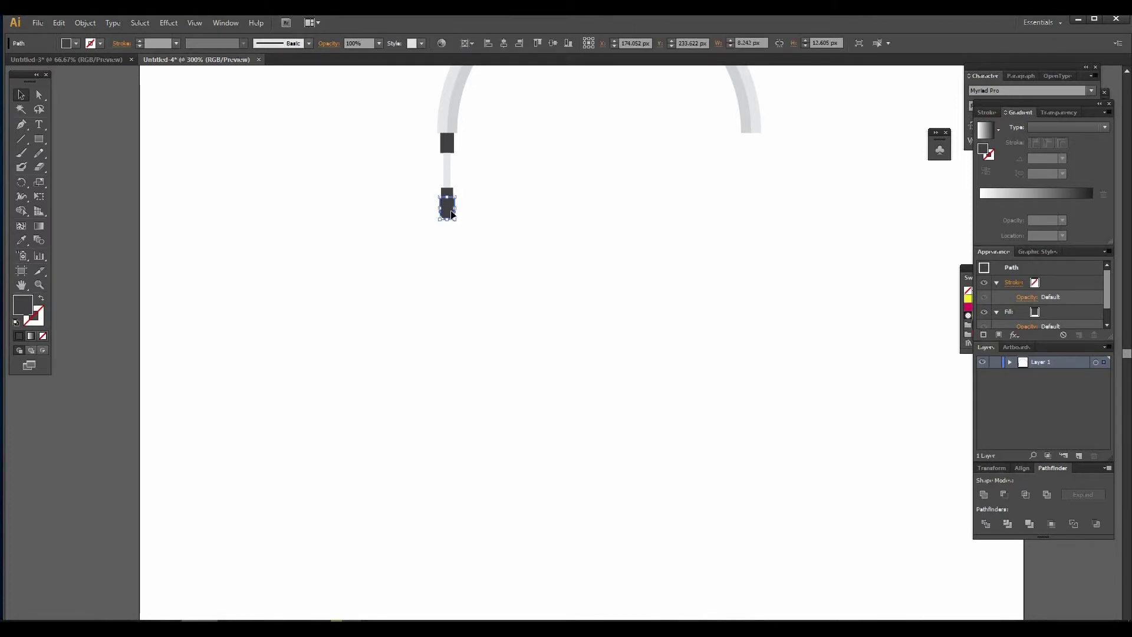
click(494, 288)
click(449, 214)
click(77, 43)
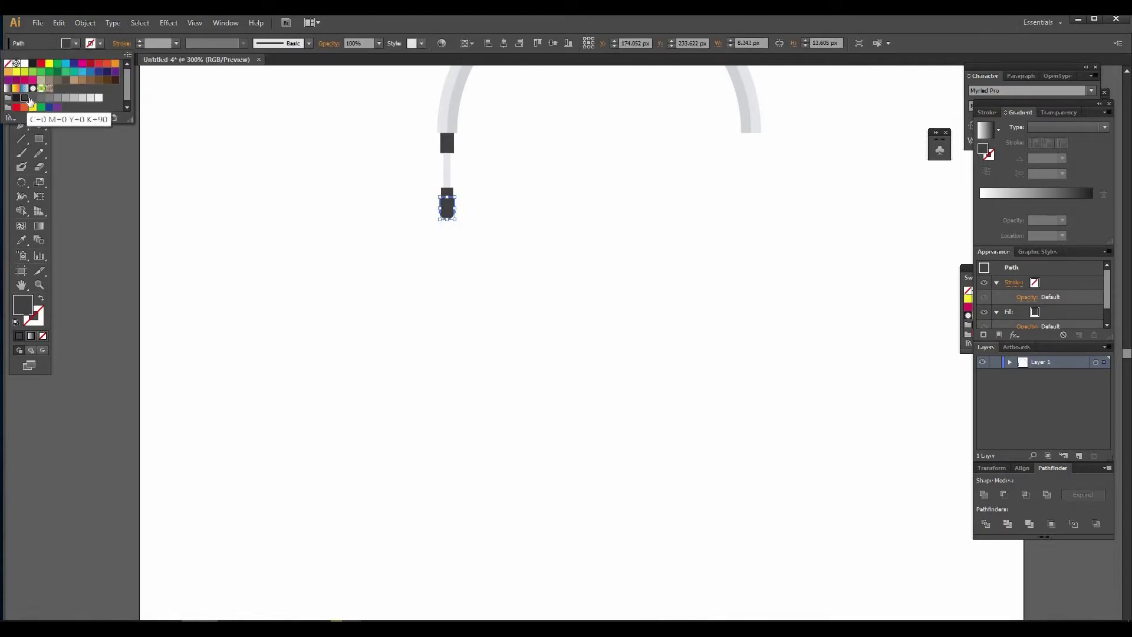
click(496, 319)
click(494, 315)
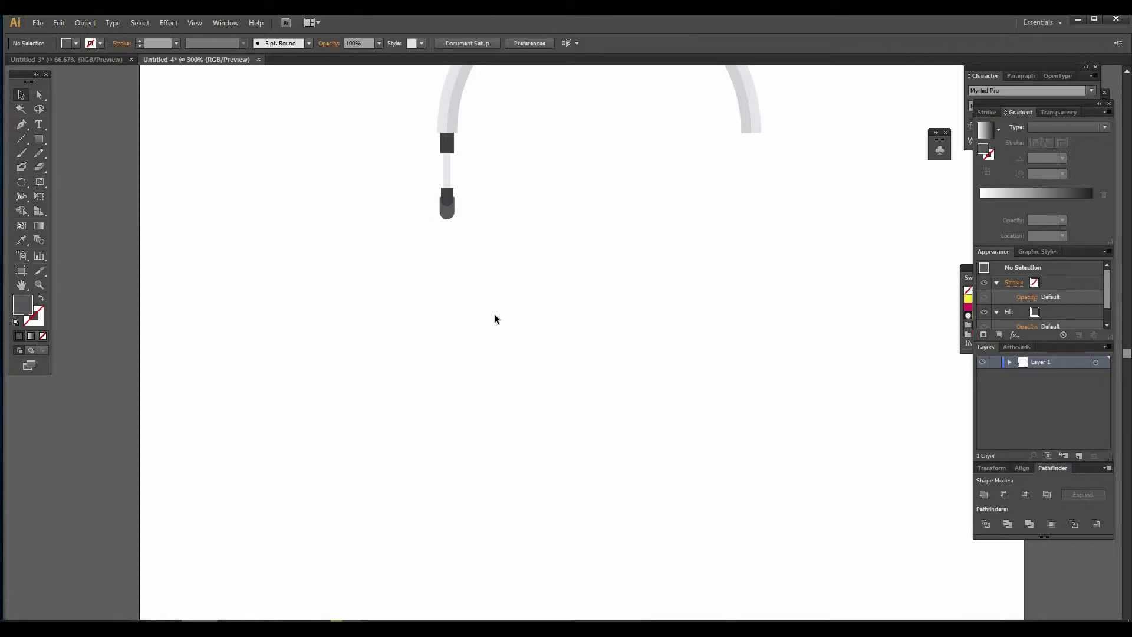
Step: Adjust the lighter cap slightly so that it sits centred around the lower end of the darker cap
key(ctrl+plus)
key(ctrl+plus)
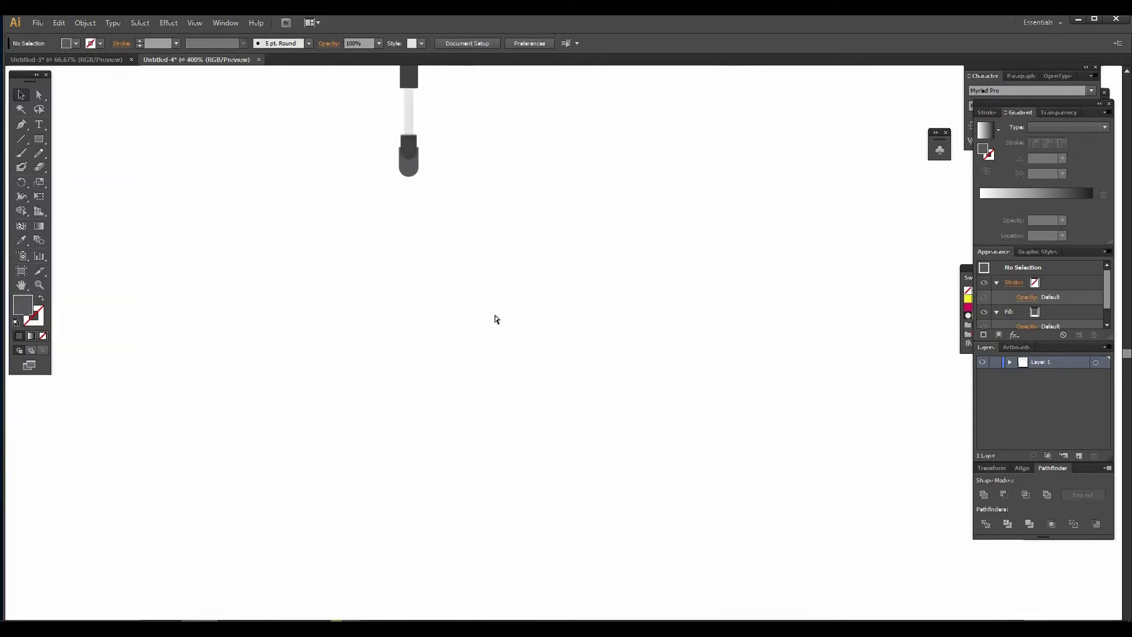
drag(495, 315, 520, 482)
click(359, 246)
click(385, 259)
click(350, 246)
drag(341, 256, 342, 254)
click(433, 268)
click(356, 206)
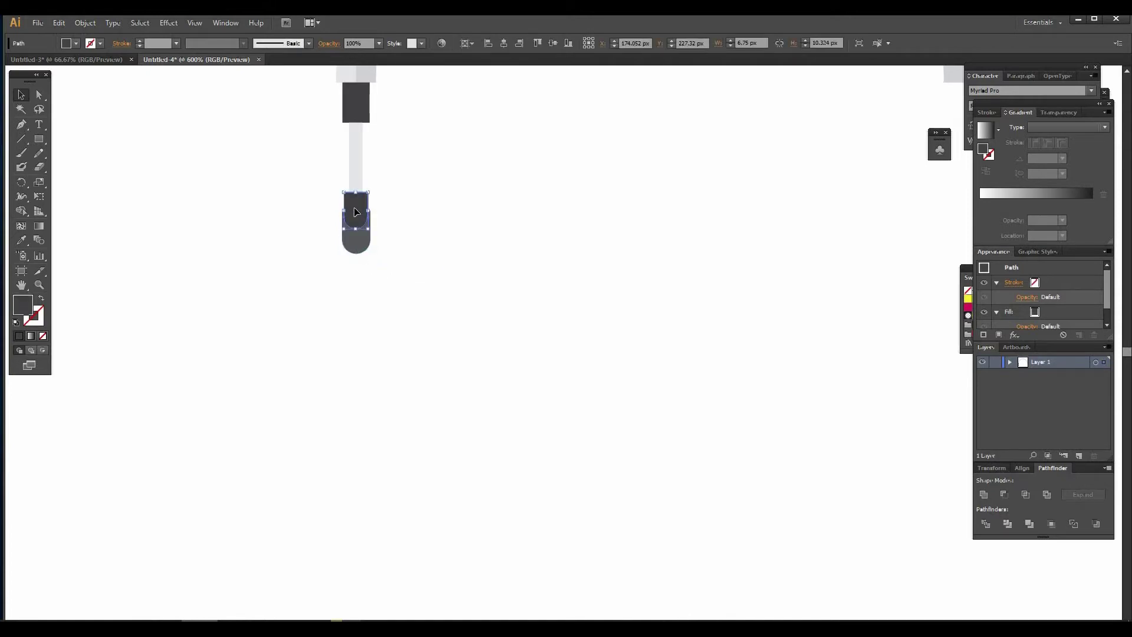
shift+click(357, 240)
click(283, 203)
Step: Draw a circle over the lower end of the lighter cap and enlarge it to about 10 px in diameter
drag(39, 139, 84, 167)
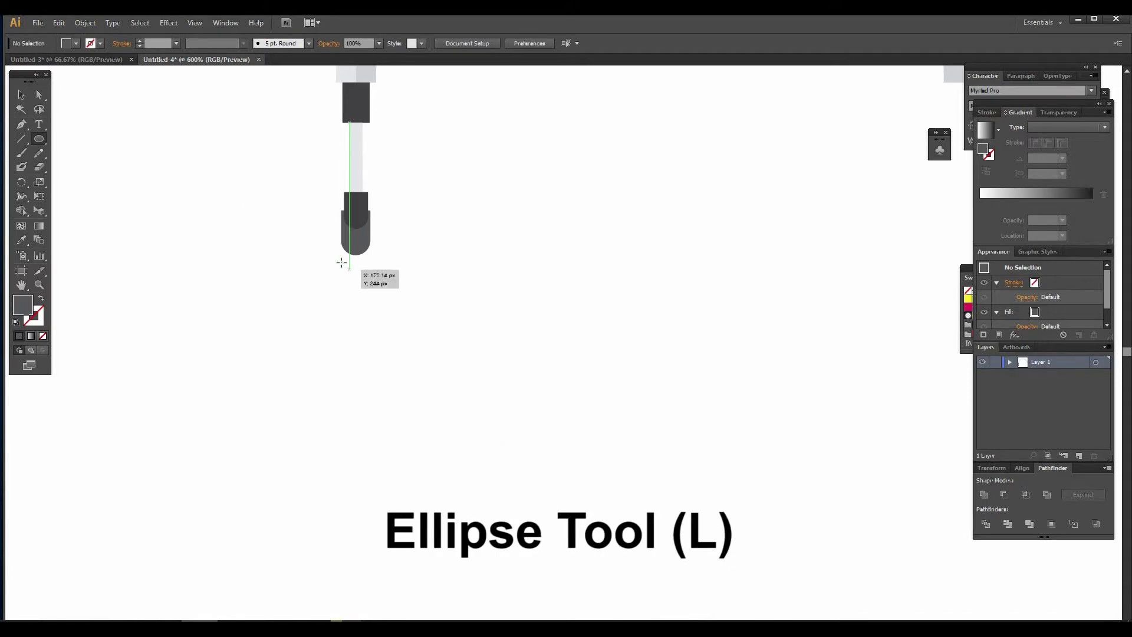
drag(356, 258, 372, 269)
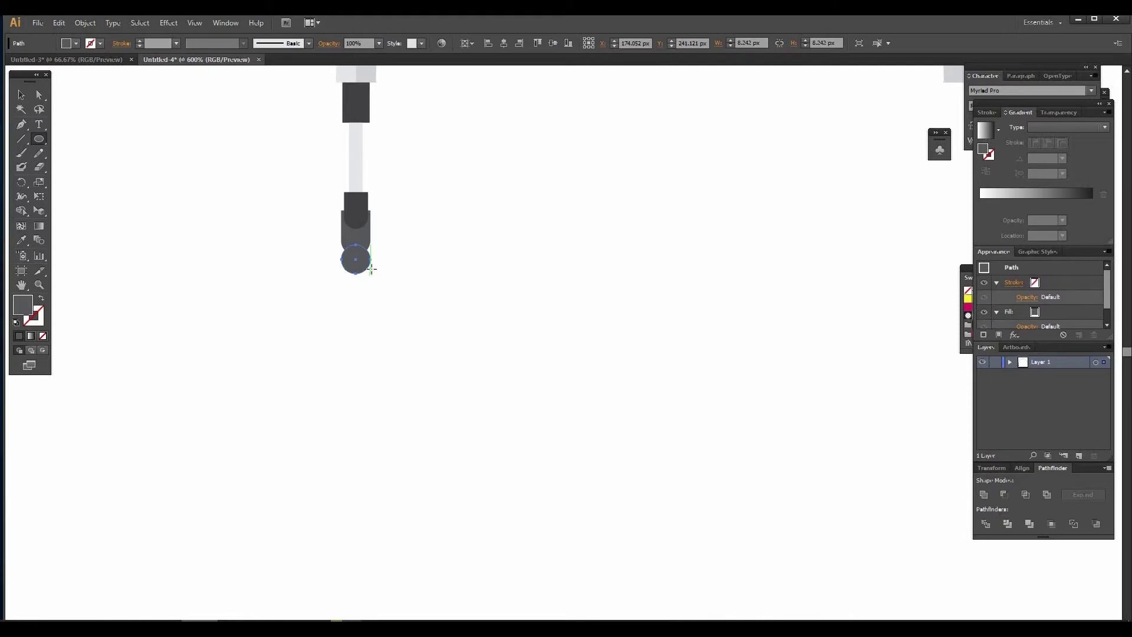
click(22, 96)
drag(342, 245, 361, 265)
click(407, 268)
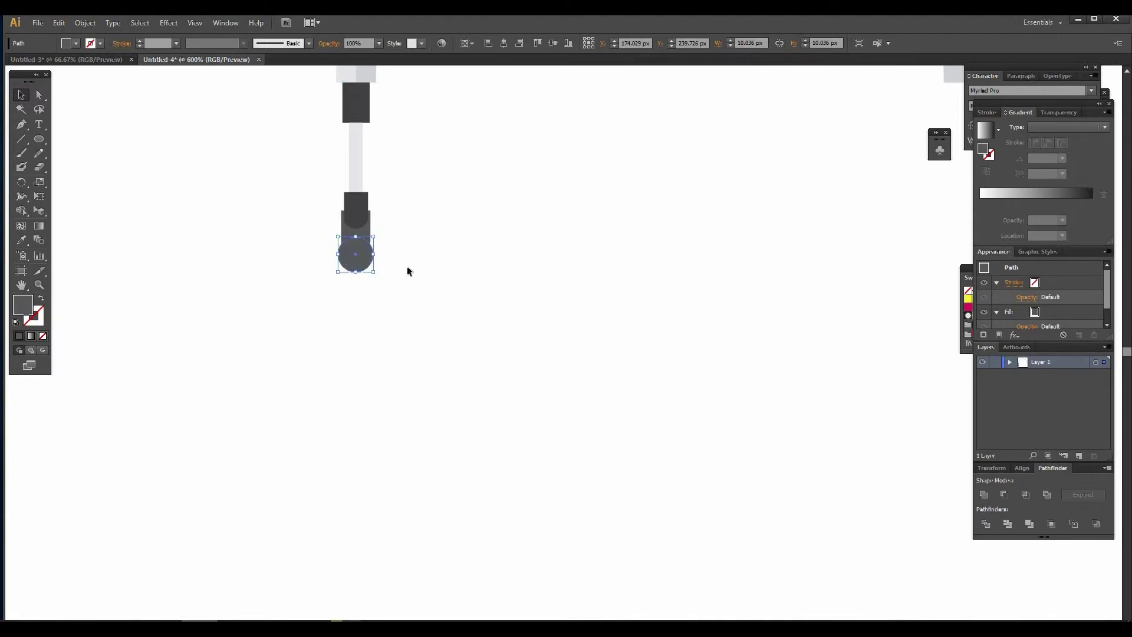
Step: Copy the circle, paste it in front and shrink the copy concentrically to about 6.7 px in diameter
click(351, 260)
key(ctrl+c)
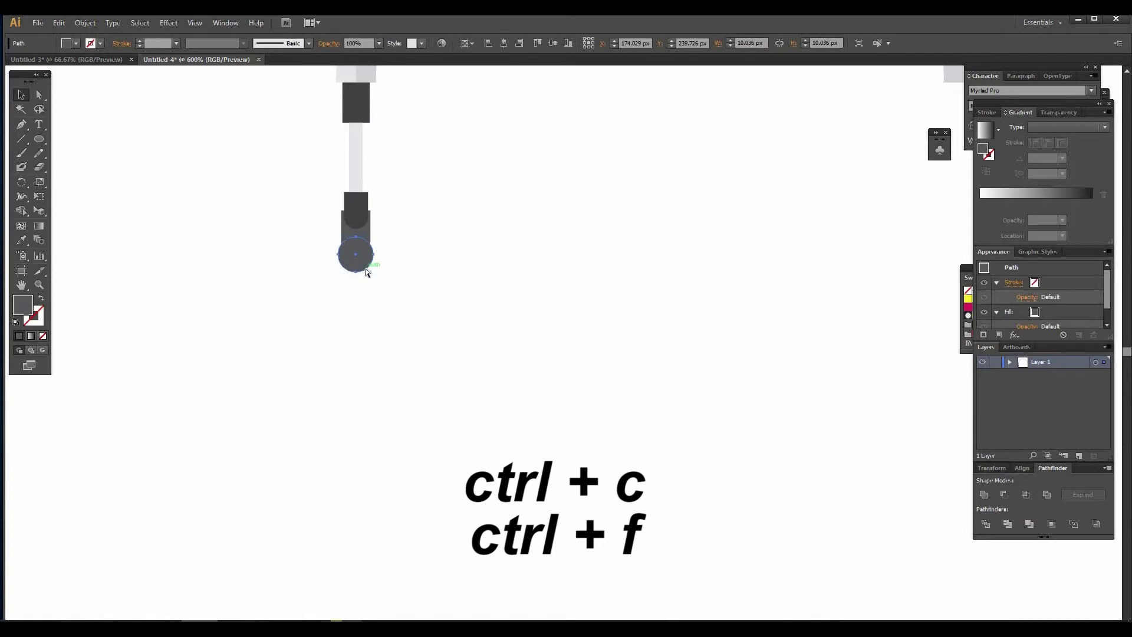
key(ctrl+f)
drag(373, 272, 368, 269)
shift+click(369, 266)
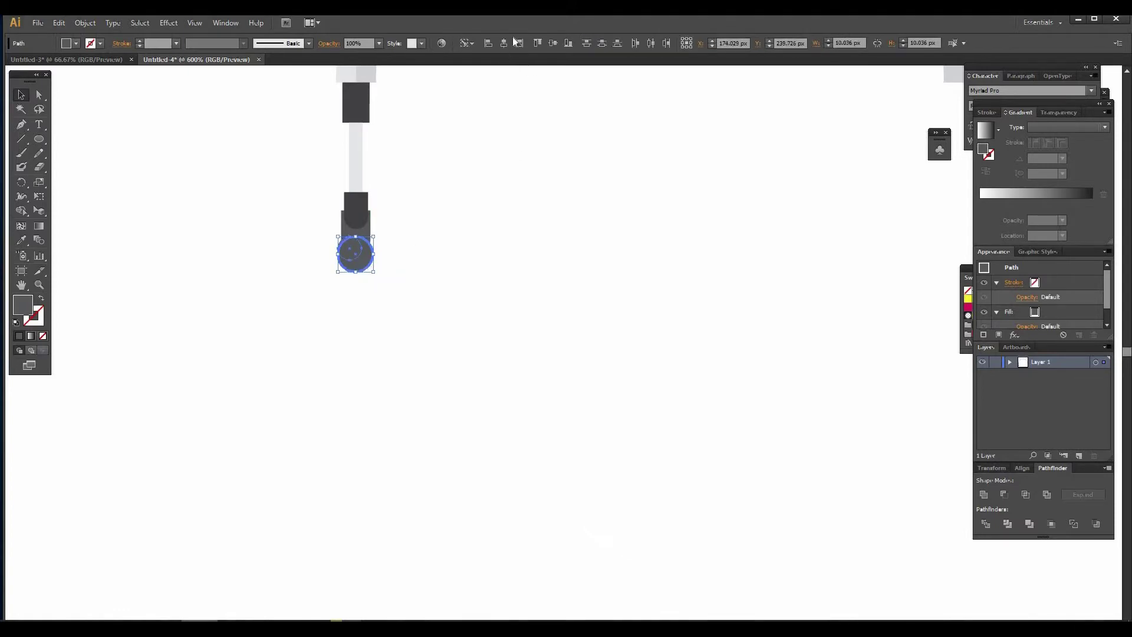
click(548, 211)
click(356, 252)
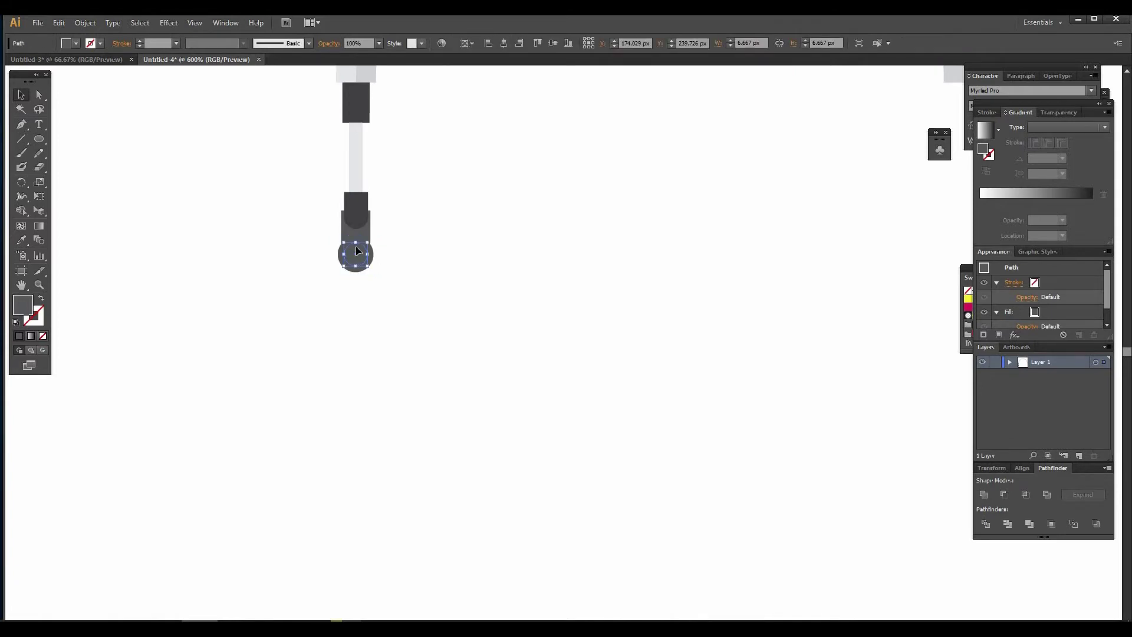
click(422, 257)
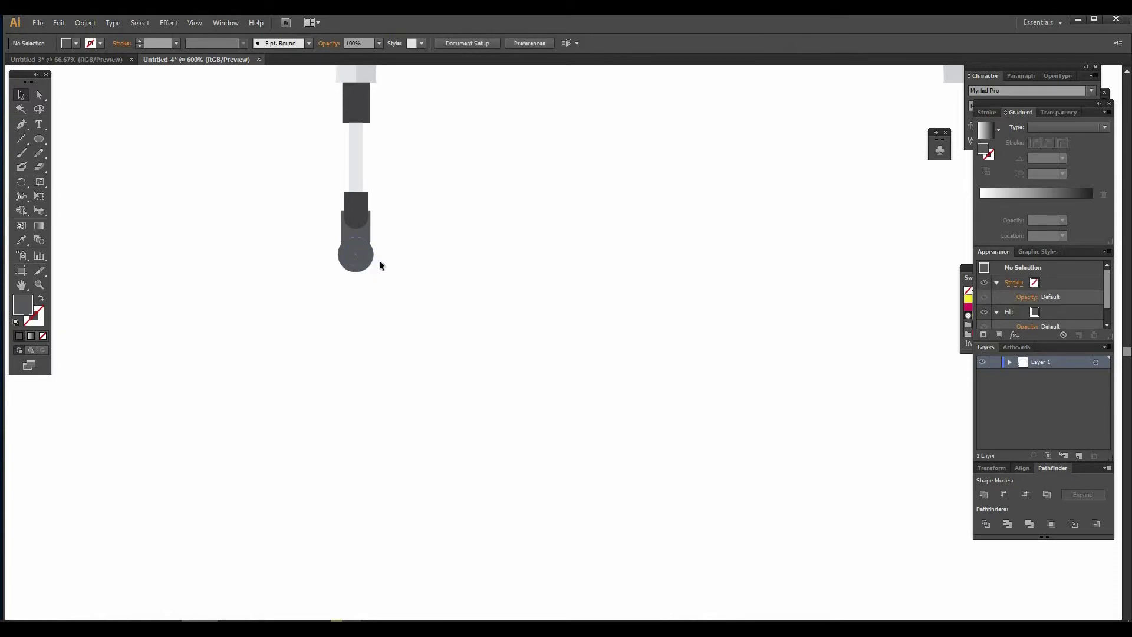
Step: Fill the outer circle with the dark gray sampled from the upper cap, keeping the inner circle lighter
click(371, 264)
key(i)
click(363, 219)
click(23, 99)
click(316, 324)
click(369, 239)
drag(381, 280, 322, 255)
click(371, 270)
click(365, 260)
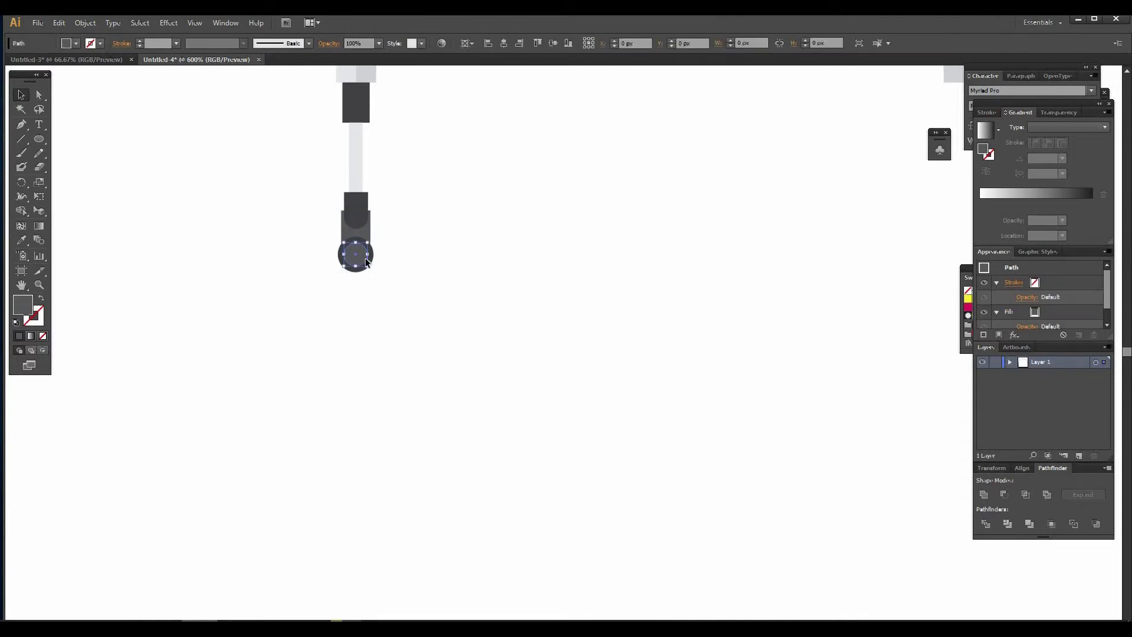
click(422, 253)
Step: Duplicate the dark upper cap some distance below the circles and shrink the copy
scroll(521, 251, up, 2)
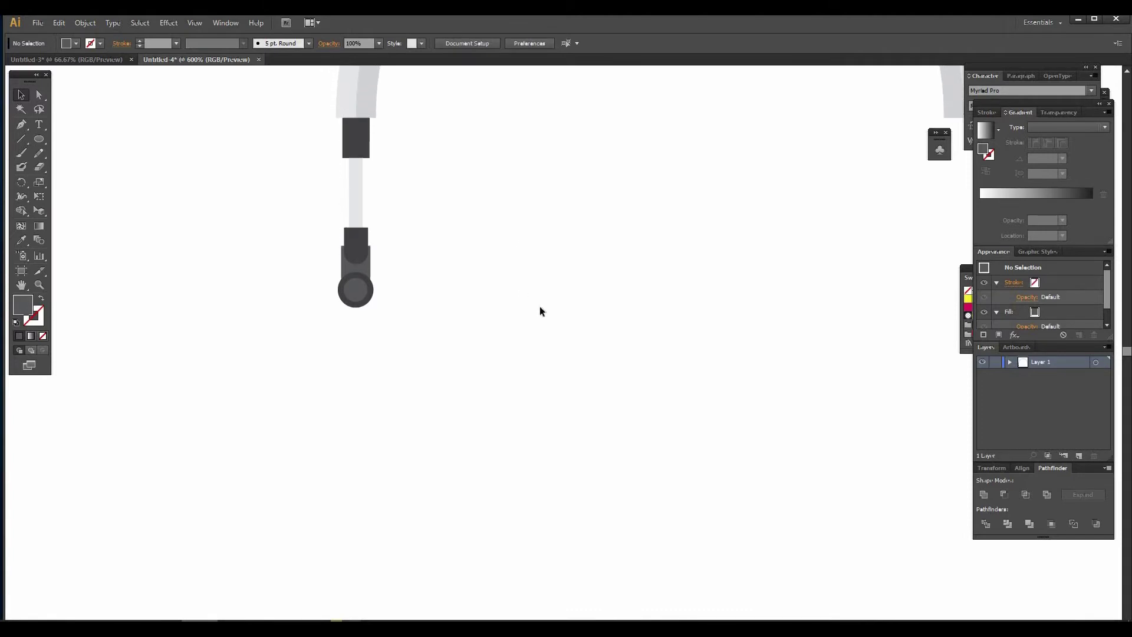
drag(38, 142, 70, 165)
click(20, 95)
click(347, 244)
drag(348, 243, 356, 365)
click(410, 374)
click(376, 363)
Step: Align the small lower cap with the inner circle by their horizontal centres
shift+click(357, 301)
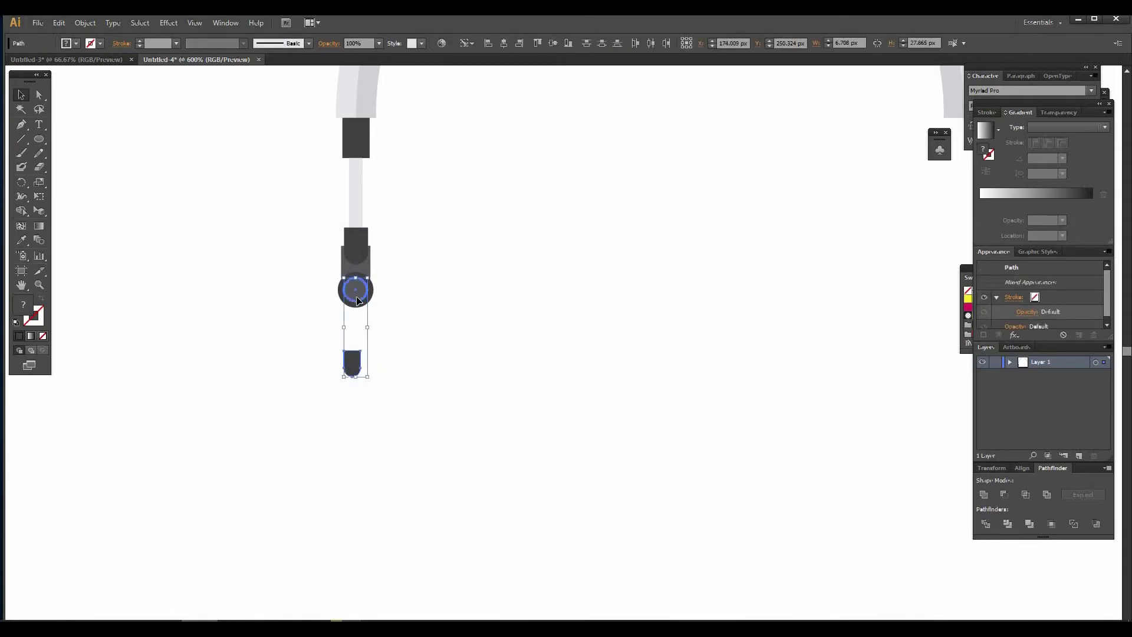
click(504, 43)
click(565, 212)
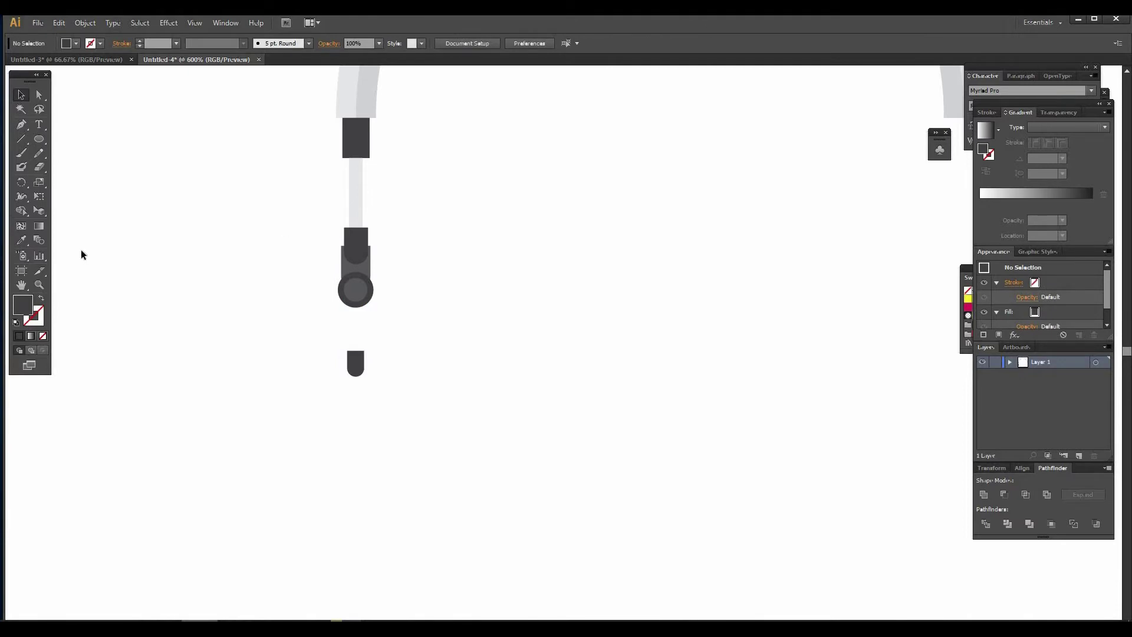
Step: Draw a dark rectangle 4.75 px wide between the circles and the small cap, then extend it up over the circles to about 18.3 px high
click(37, 141)
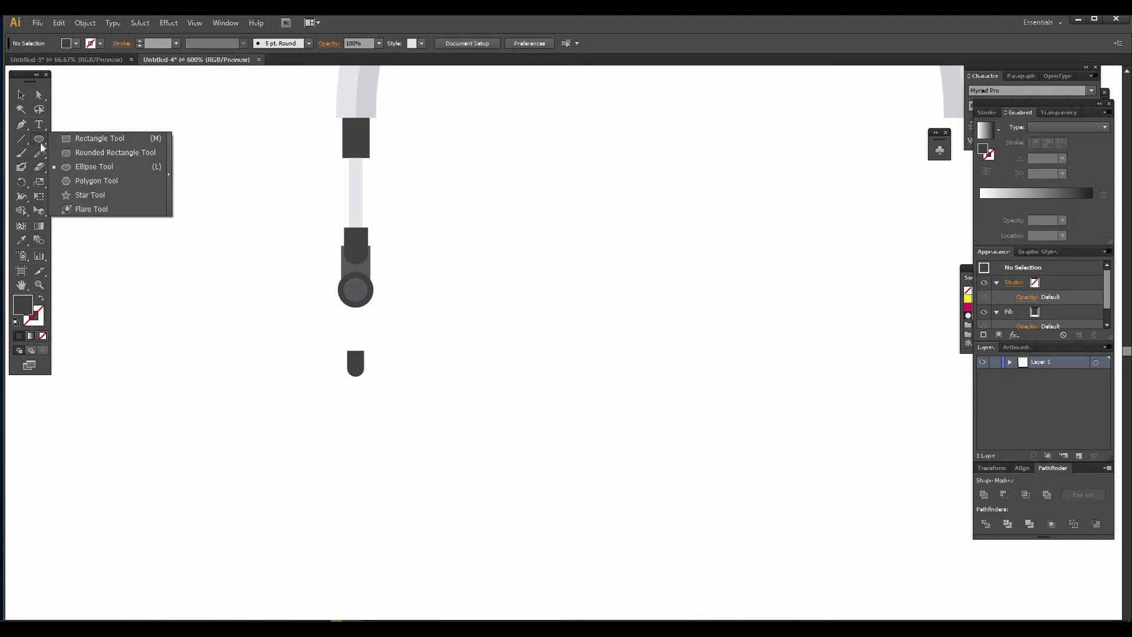
click(99, 138)
drag(347, 307, 366, 361)
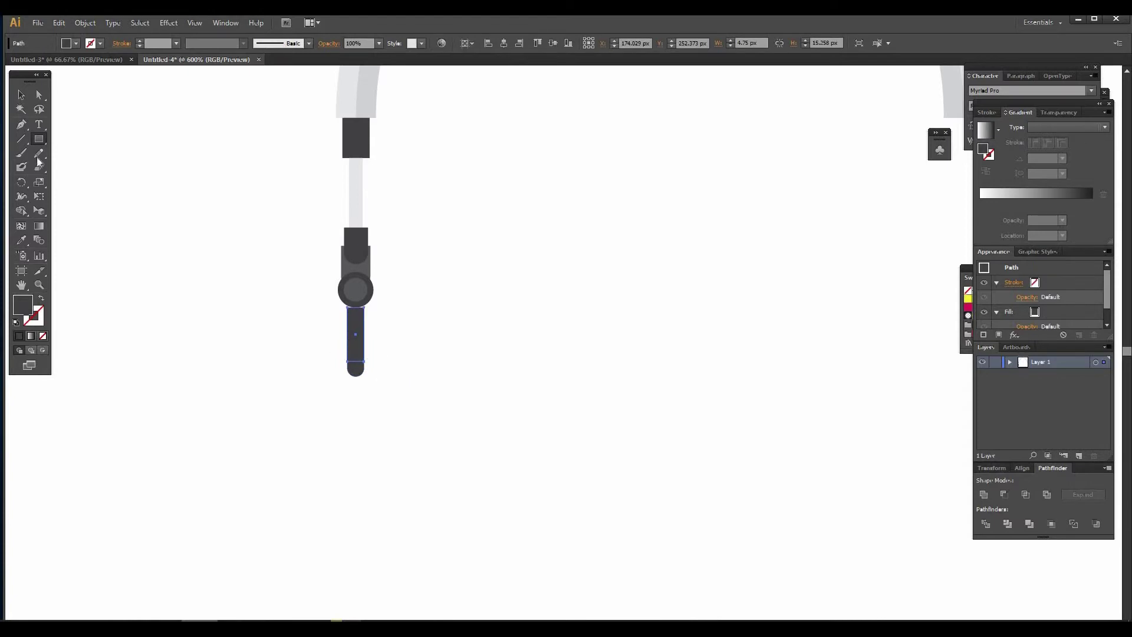
click(20, 94)
drag(355, 307, 380, 296)
click(579, 365)
Step: Bring the inner circle to the front, above the dark vertical bar
click(365, 286)
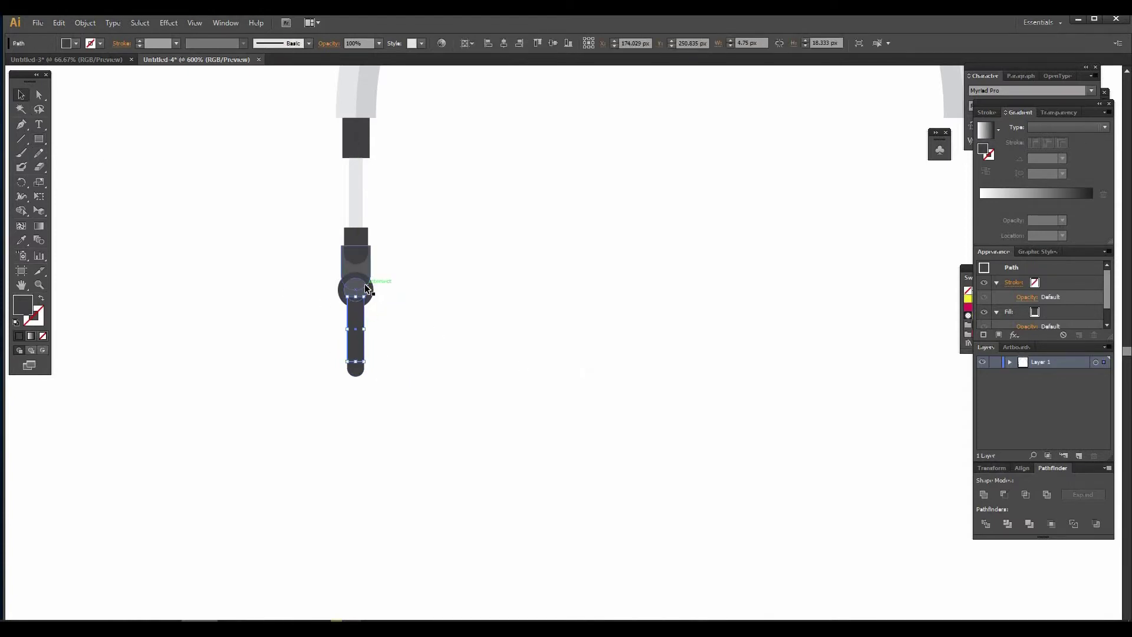
key(ctrl+shift+bracketright)
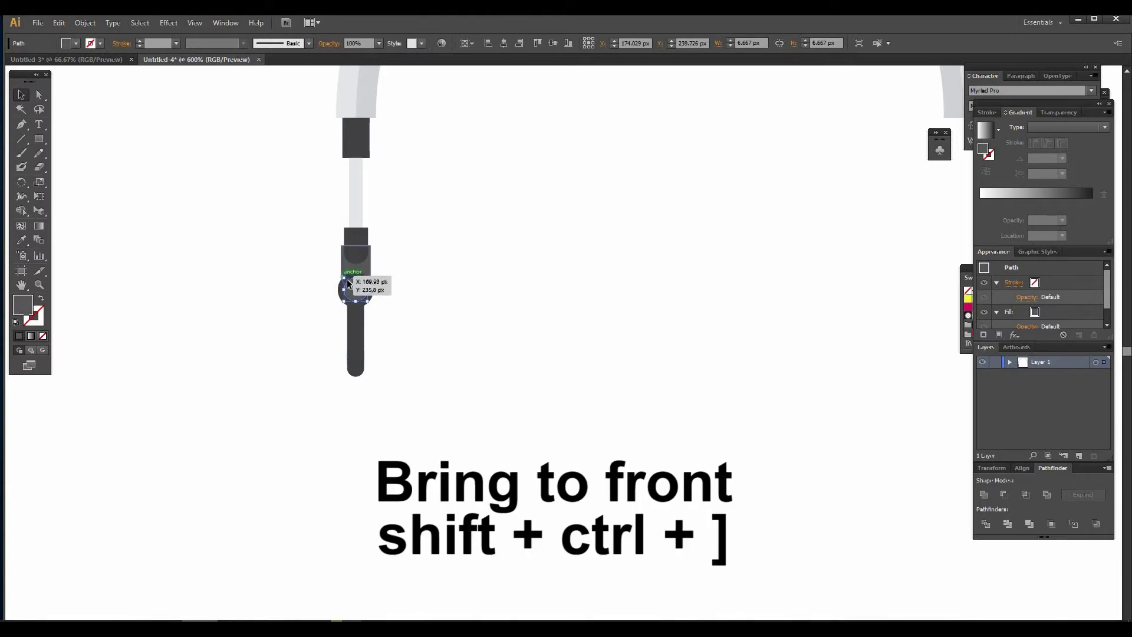
Step: Bring both joint circles in front of the dark vertical bar, keeping the inner circle on top
mouse_move(343, 276)
mouse_down()
mouse_move(334, 260)
mouse_move(339, 274)
mouse_up()
shift+click(371, 289)
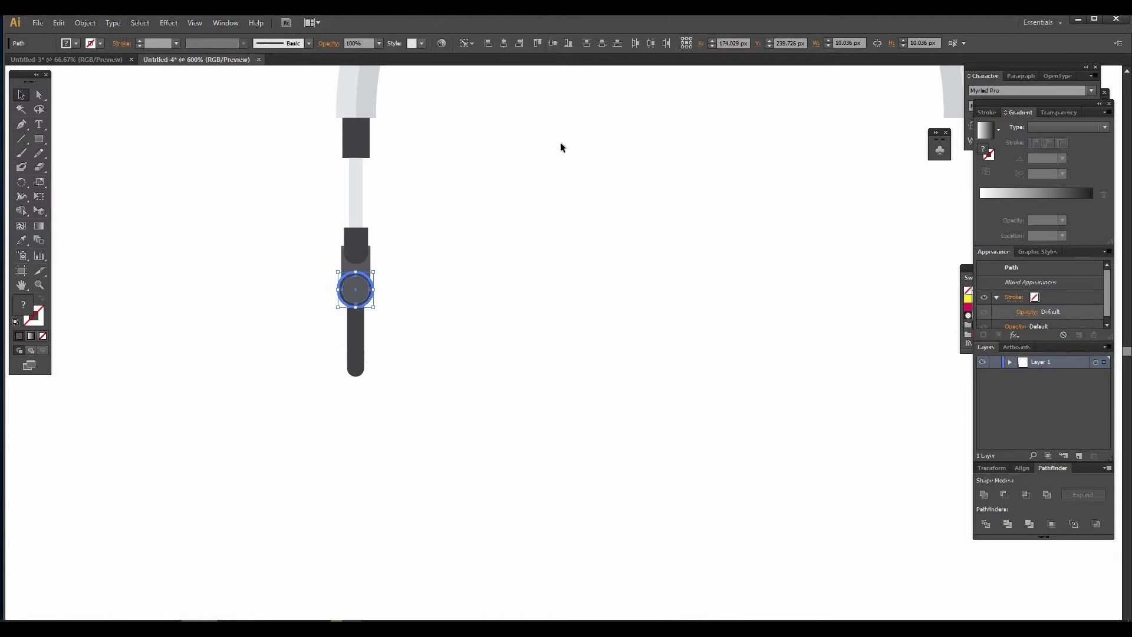
click(583, 265)
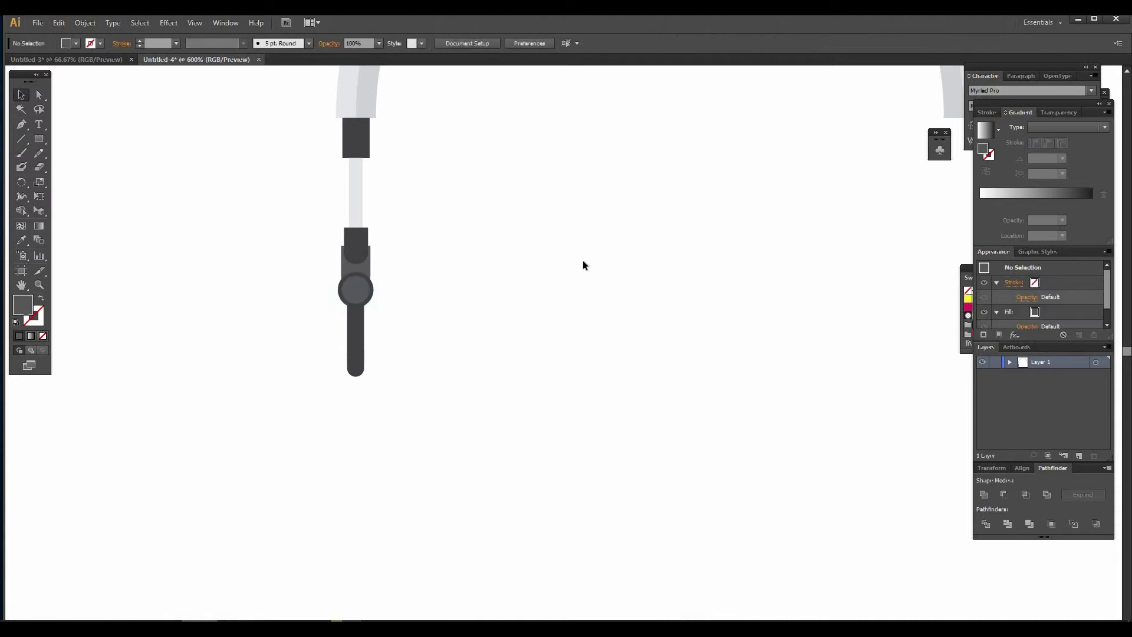
Step: Duplicate the dark vertical bar in place and shorten the copy to a short piece just below the circles
click(357, 330)
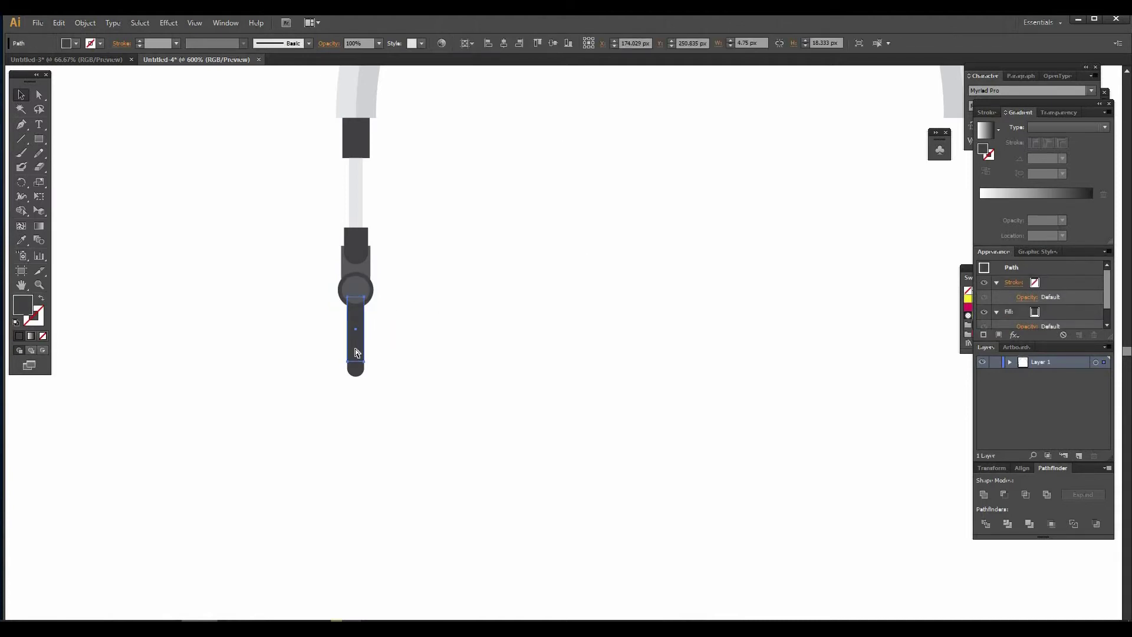
key(ctrl+c)
key(ctrl+f)
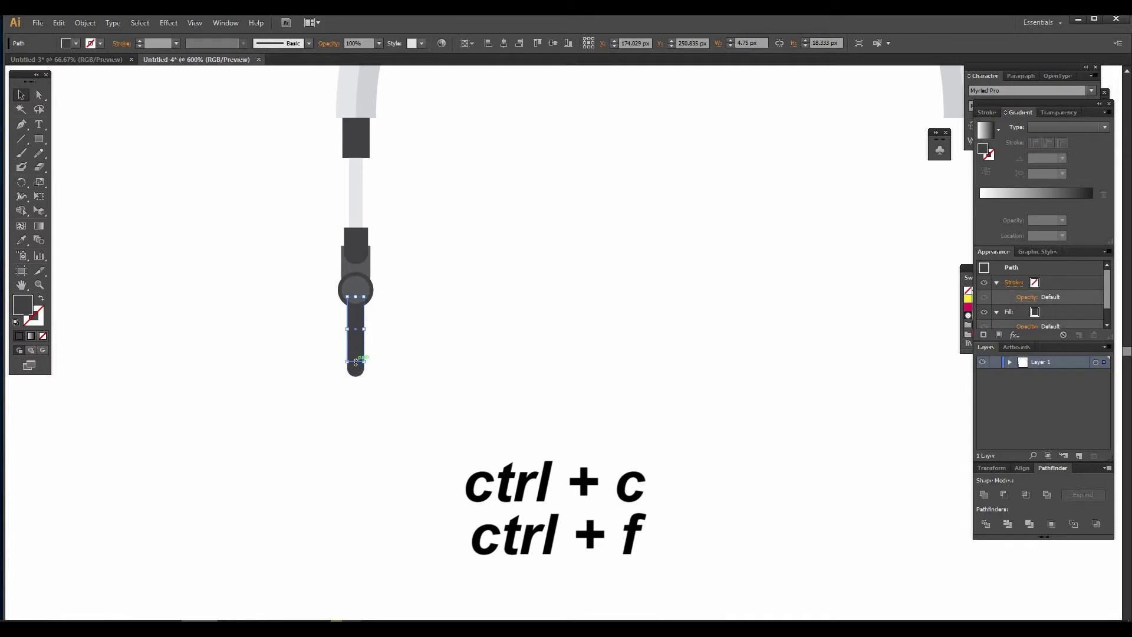
drag(355, 363, 357, 326)
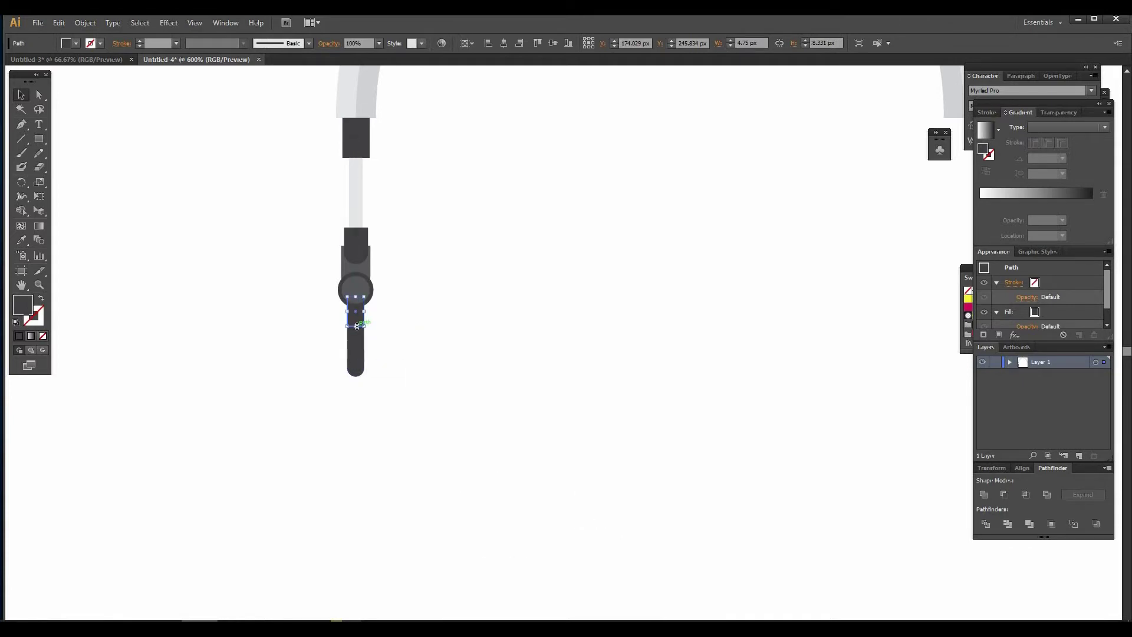
drag(357, 326, 357, 321)
Step: Recolor the long vertical bar and the small rounded cap at its end with the inner circle's gray
key(i)
click(365, 283)
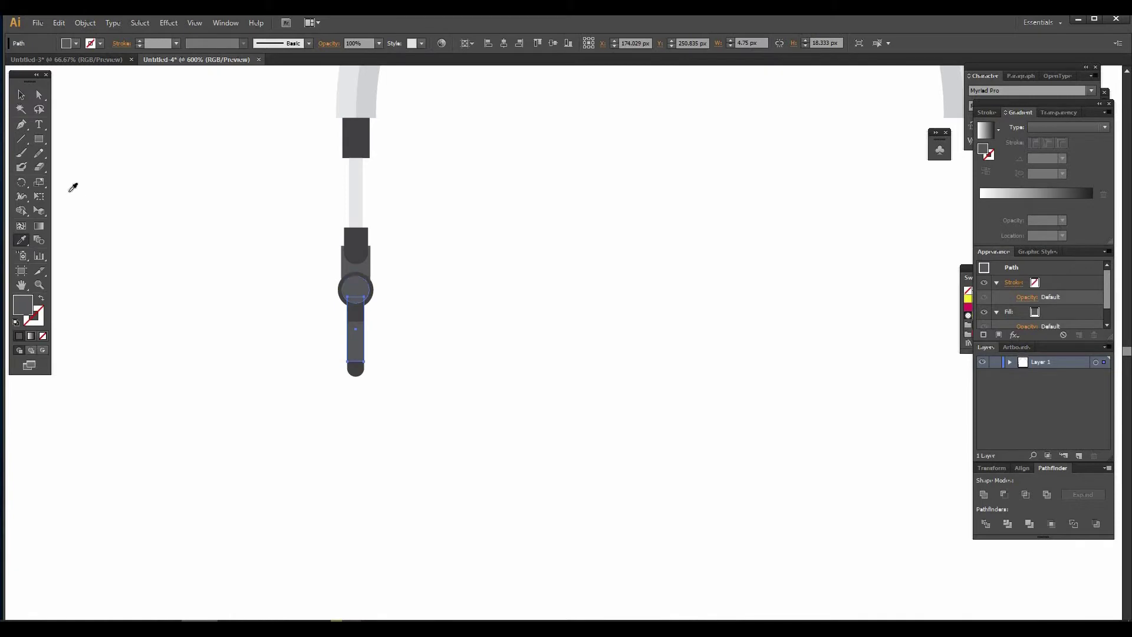
ctrl+click(356, 369)
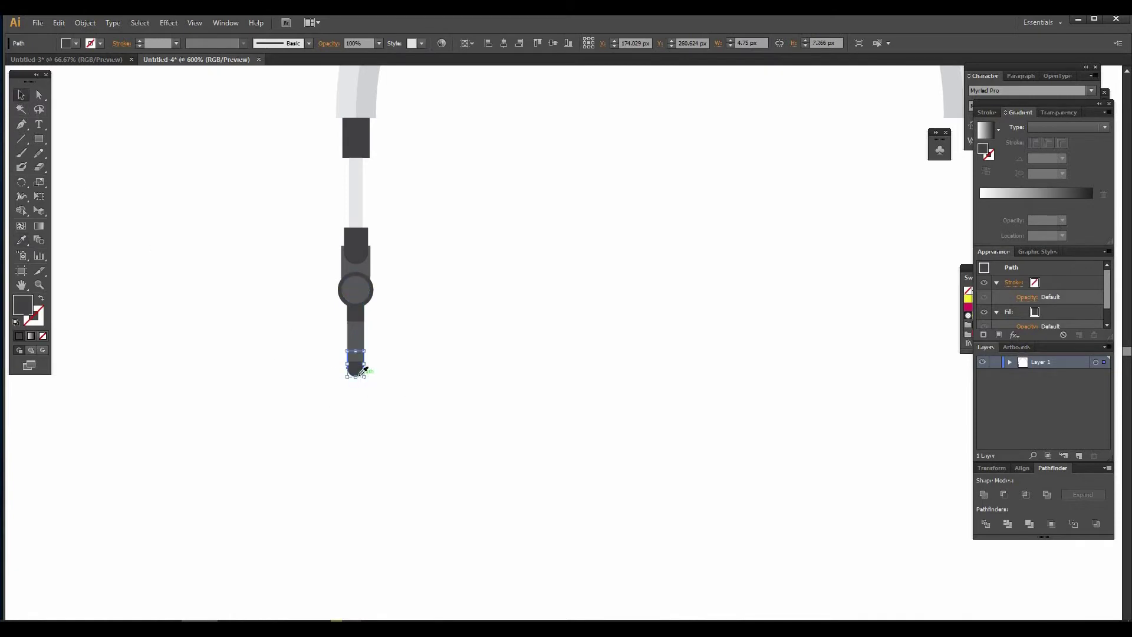
click(347, 296)
click(21, 96)
click(275, 287)
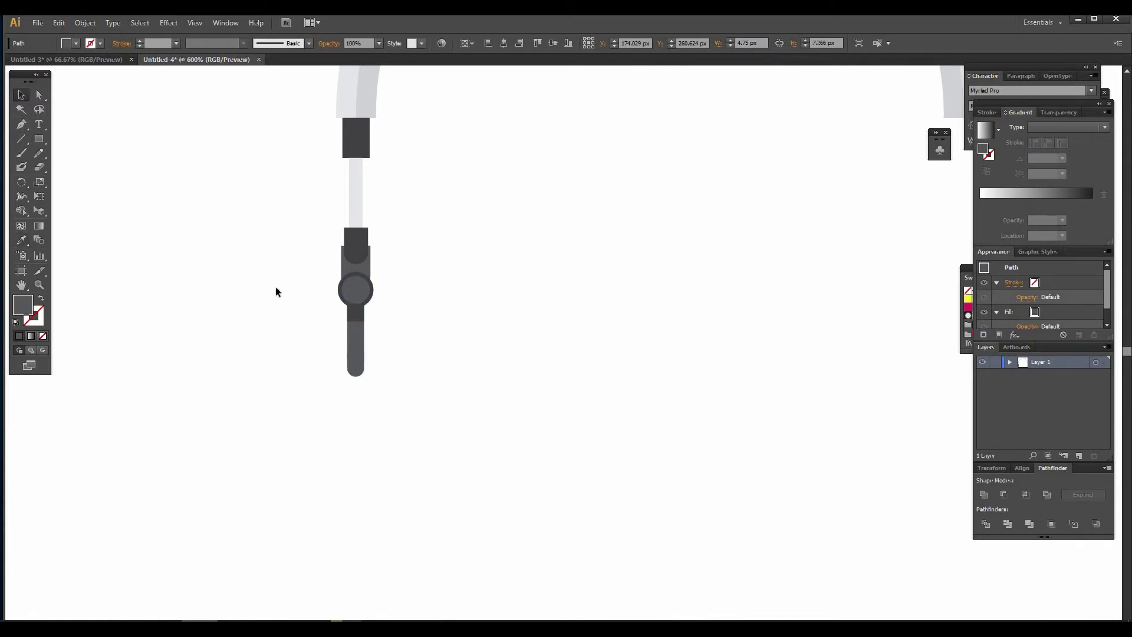
Step: Draw a gray rectangle about 15 px wide and 29.5 px high over the lower bar, below the circular joint
scroll(331, 399, down, 1)
scroll(331, 403, up, 1)
drag(39, 139, 69, 140)
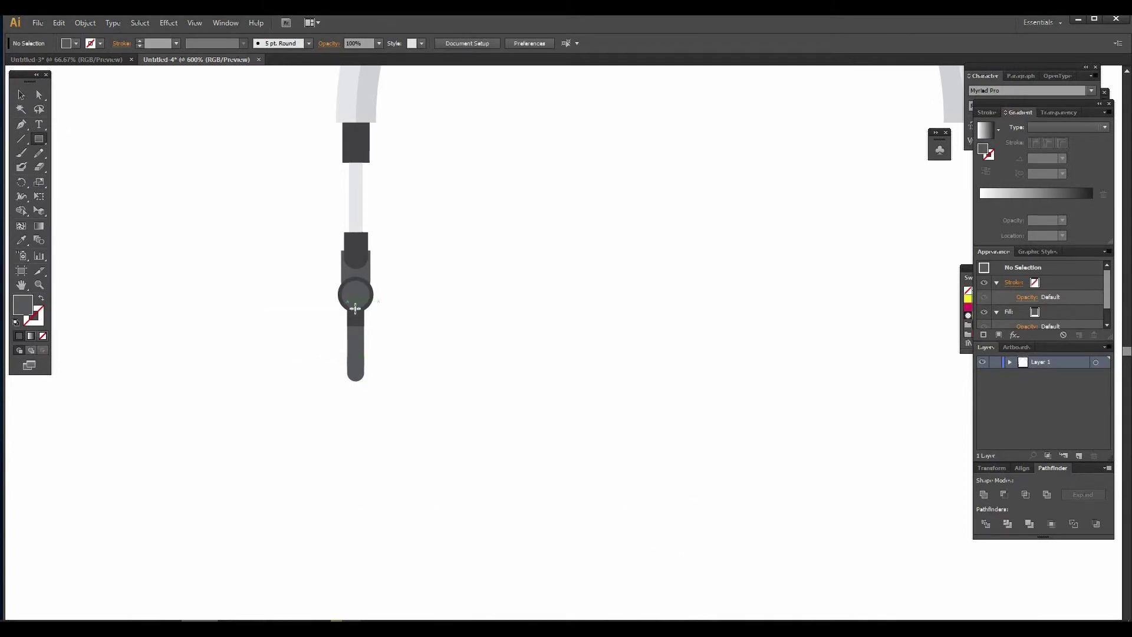
drag(341, 320, 394, 423)
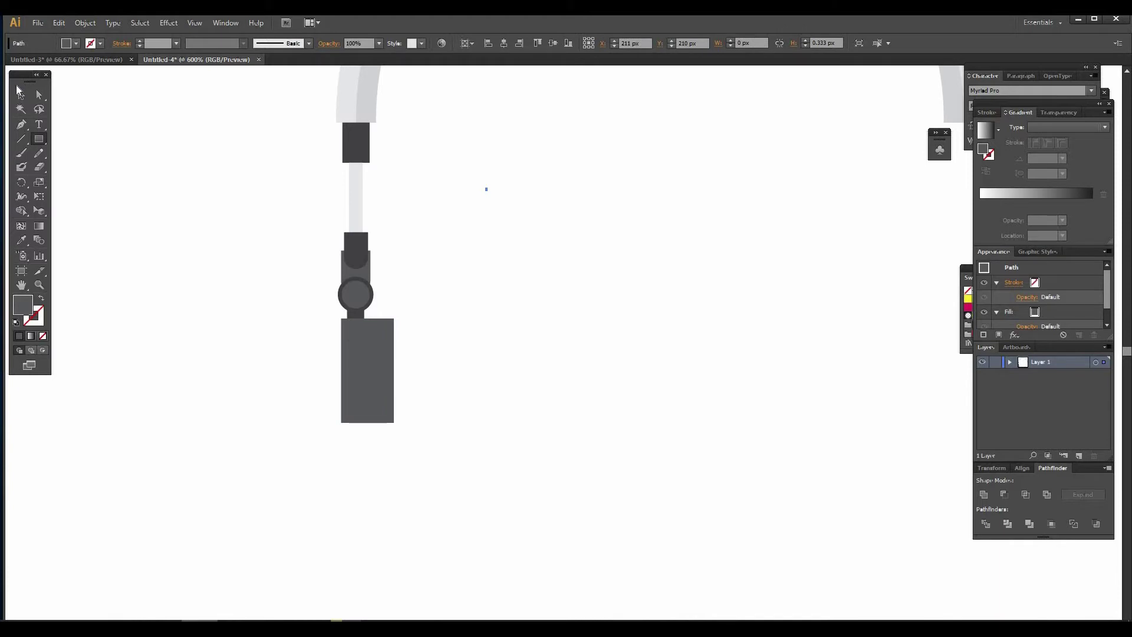
click(22, 93)
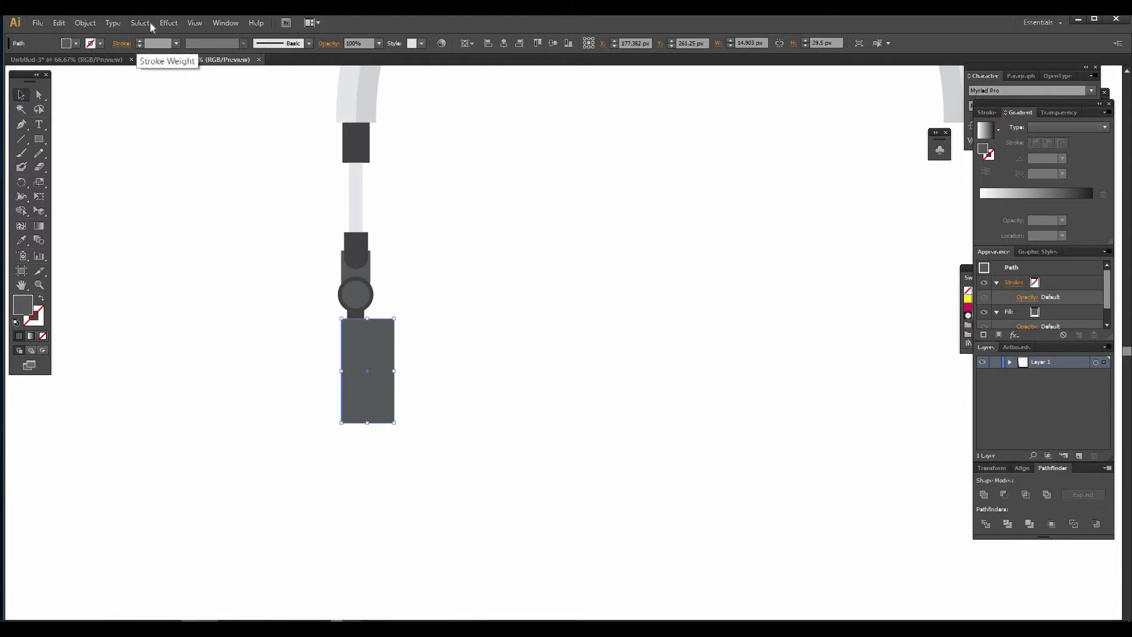
Step: Apply the Round Corners effect to the gray rectangle with a radius of 1 px
click(170, 23)
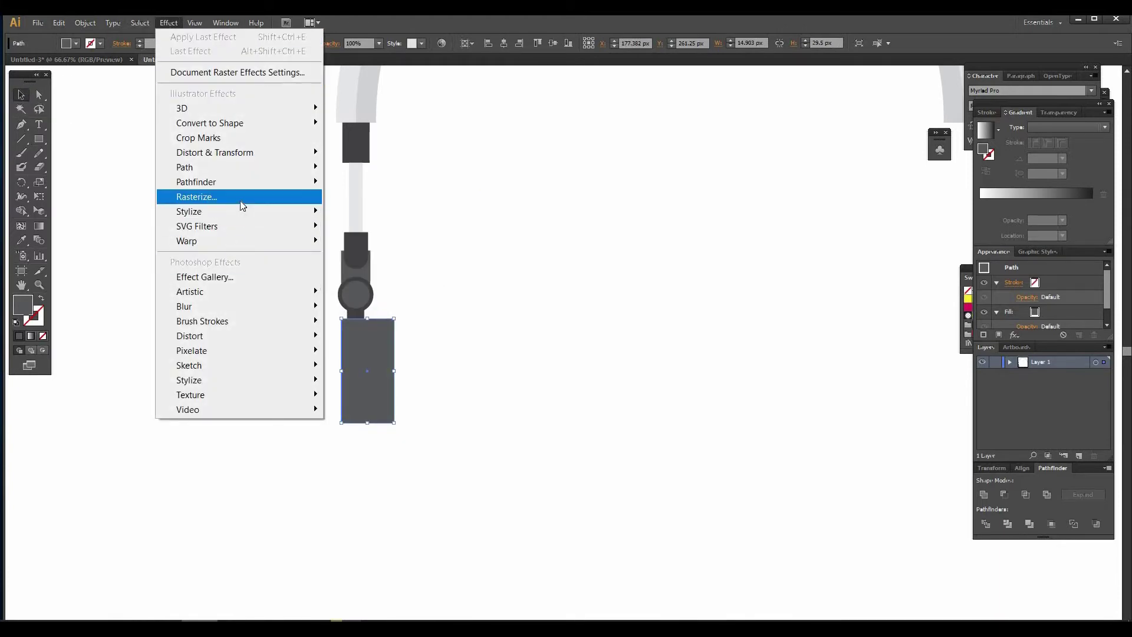
mouse_move(237, 211)
click(375, 269)
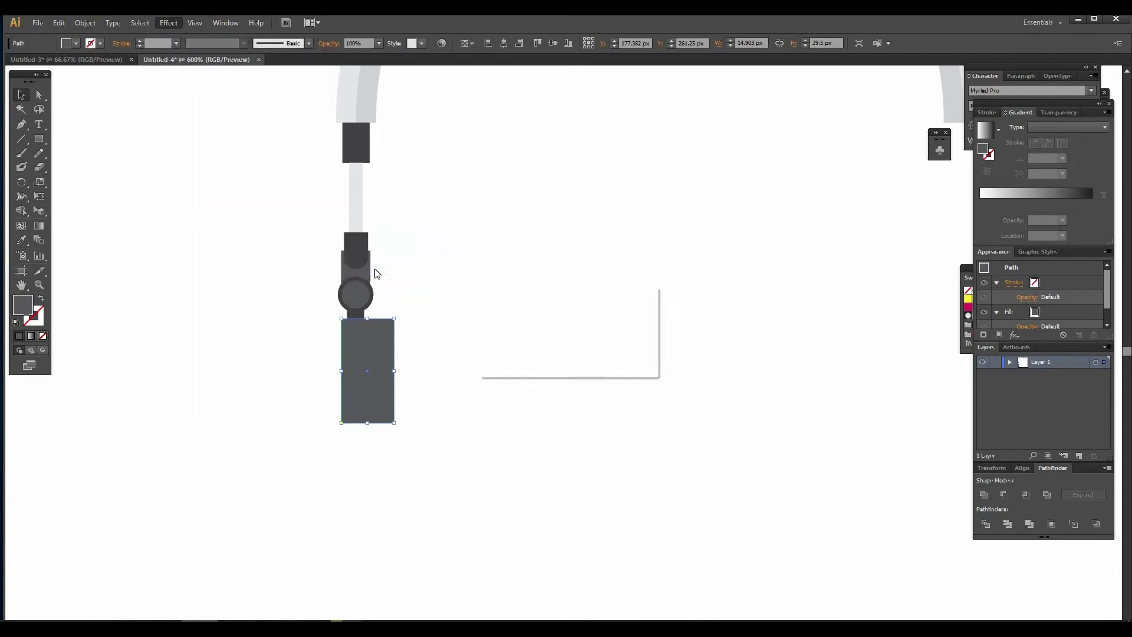
click(493, 349)
click(520, 321)
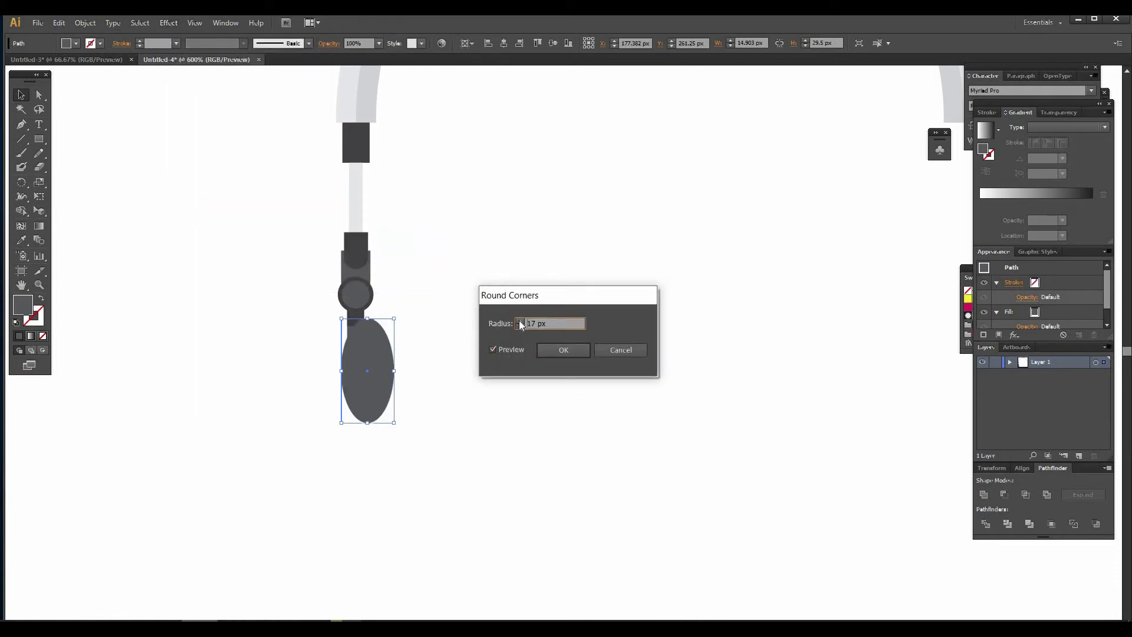
click(520, 326)
click(520, 325)
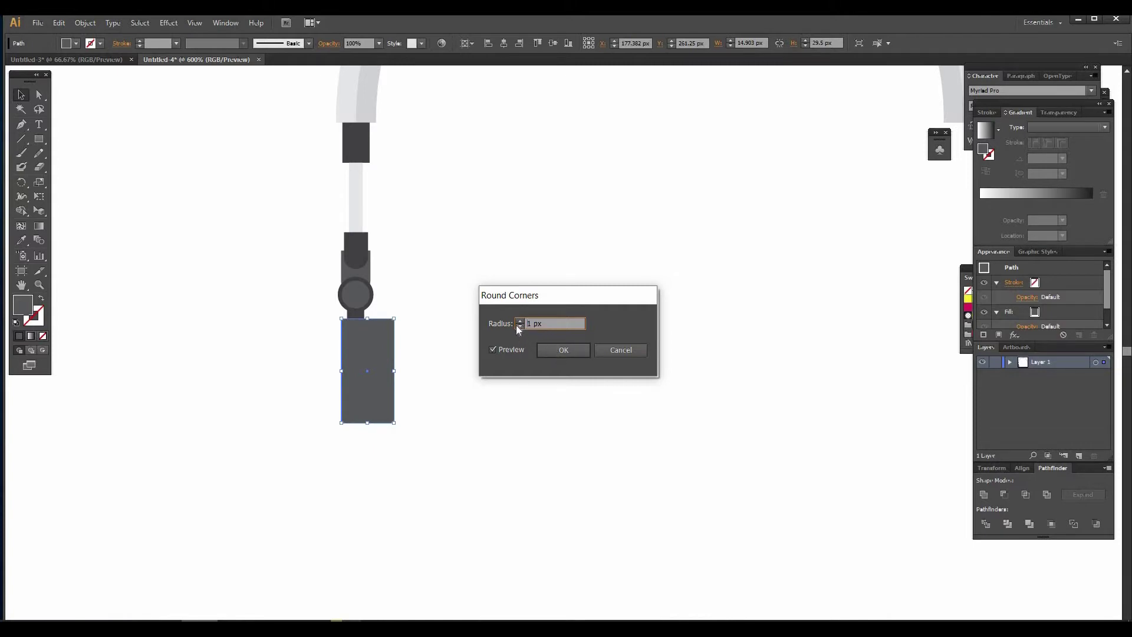
key(Return)
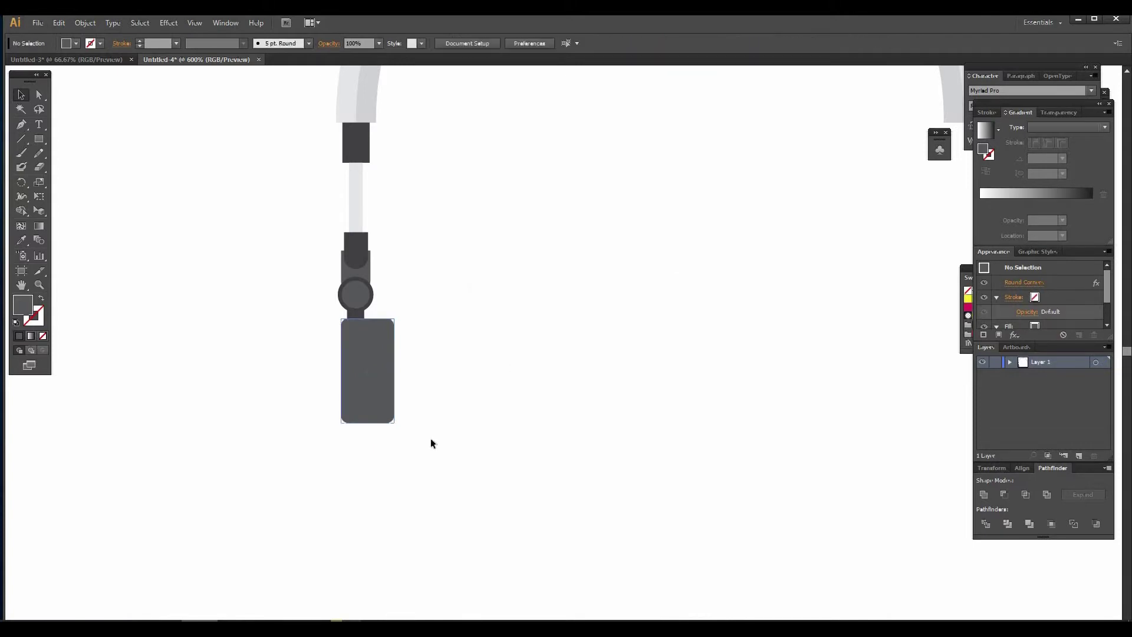
Step: Send the rounded rectangle behind the other parts and adjust both of its sides to make it about 14.5 px wide
drag(394, 371, 387, 371)
click(451, 411)
click(388, 389)
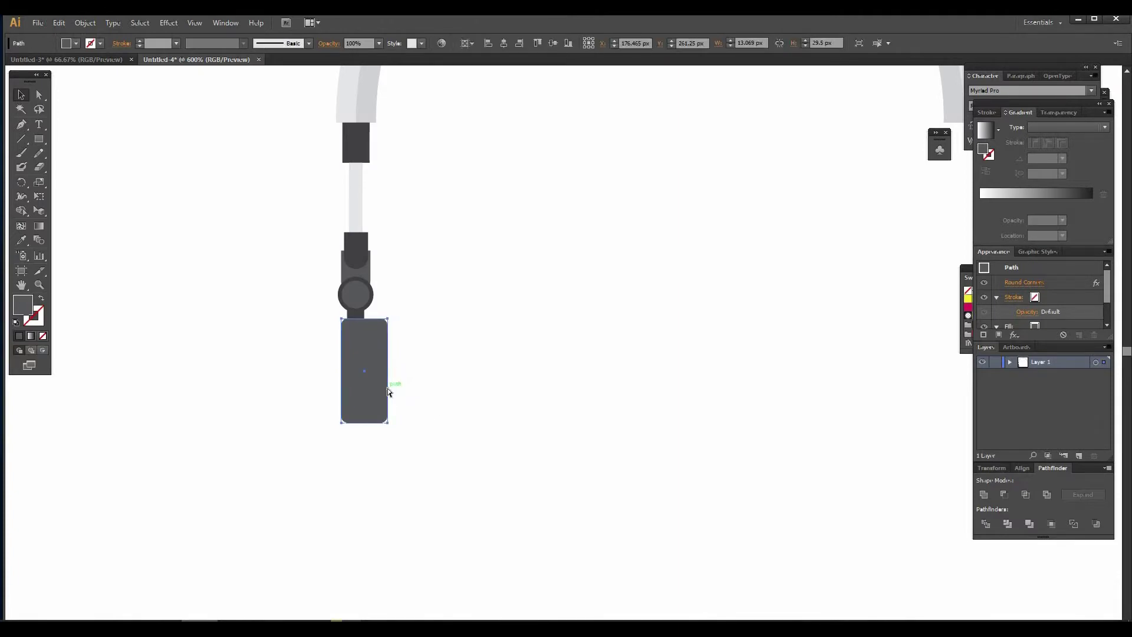
key(ctrl+shift+bracketleft)
drag(341, 371, 336, 371)
click(449, 374)
click(344, 373)
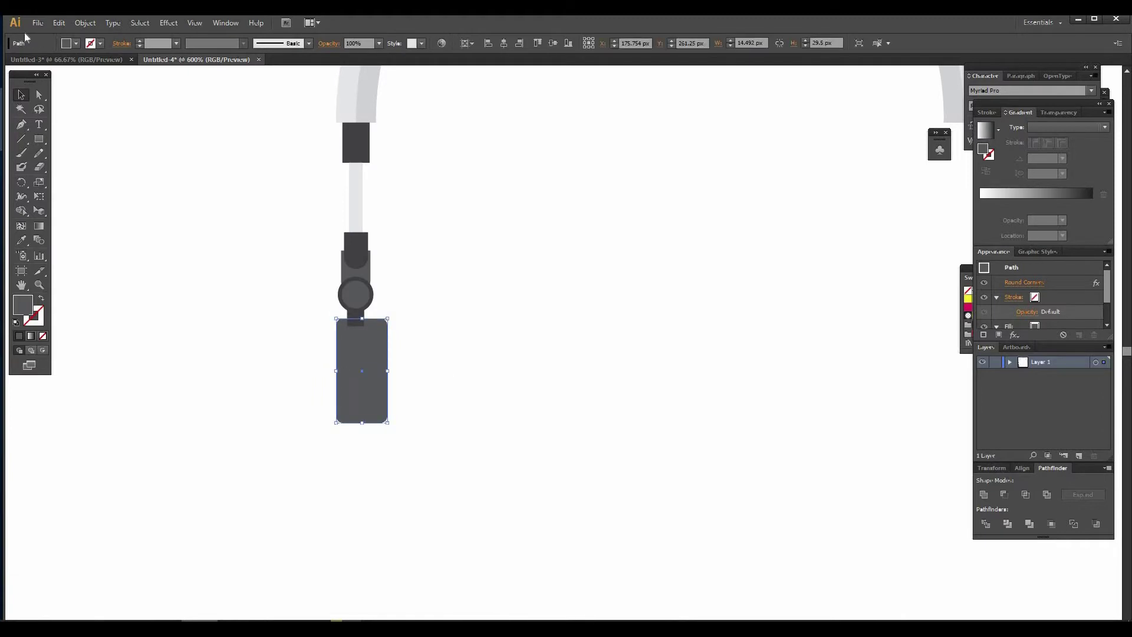
Step: Try a lighter gray swatch and a dark gray swatch as the rounded rectangle's fill
click(66, 43)
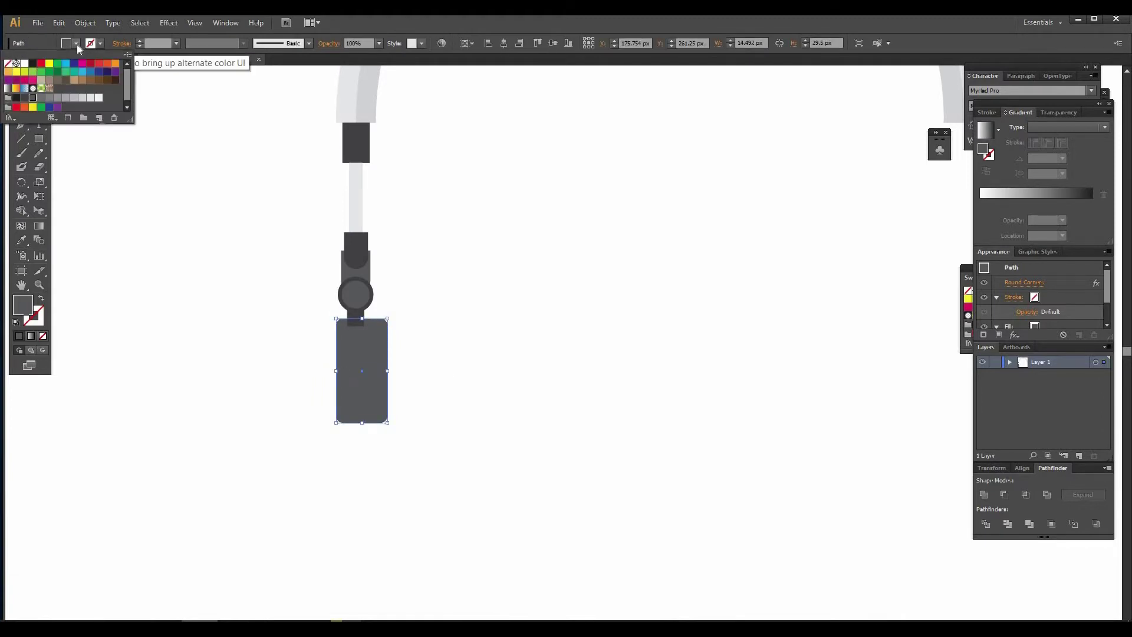
click(41, 99)
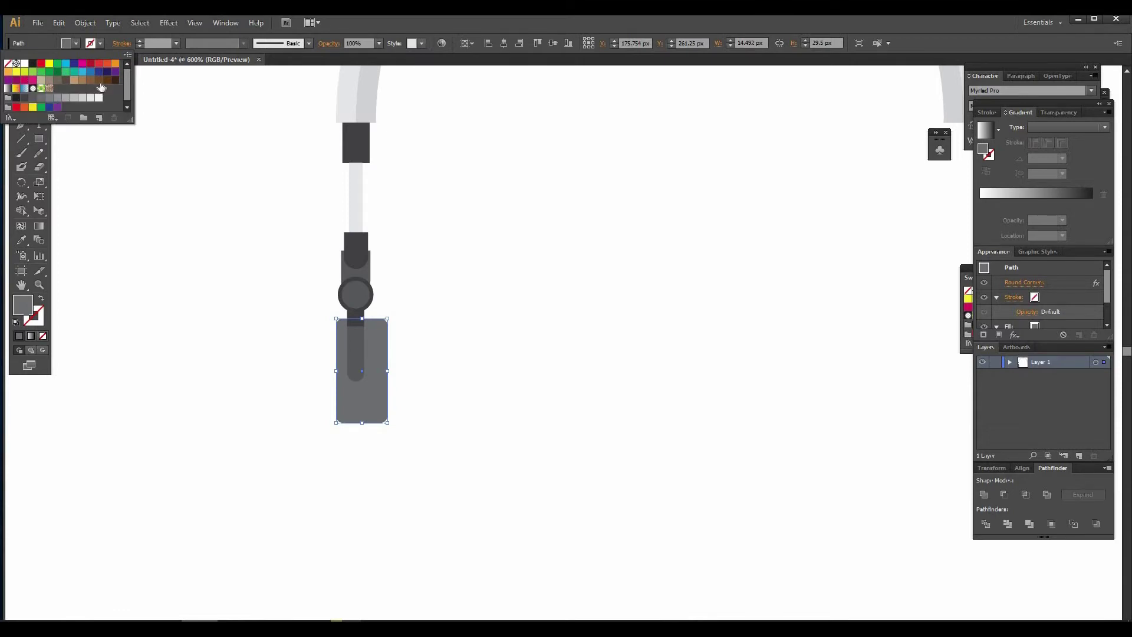
click(25, 104)
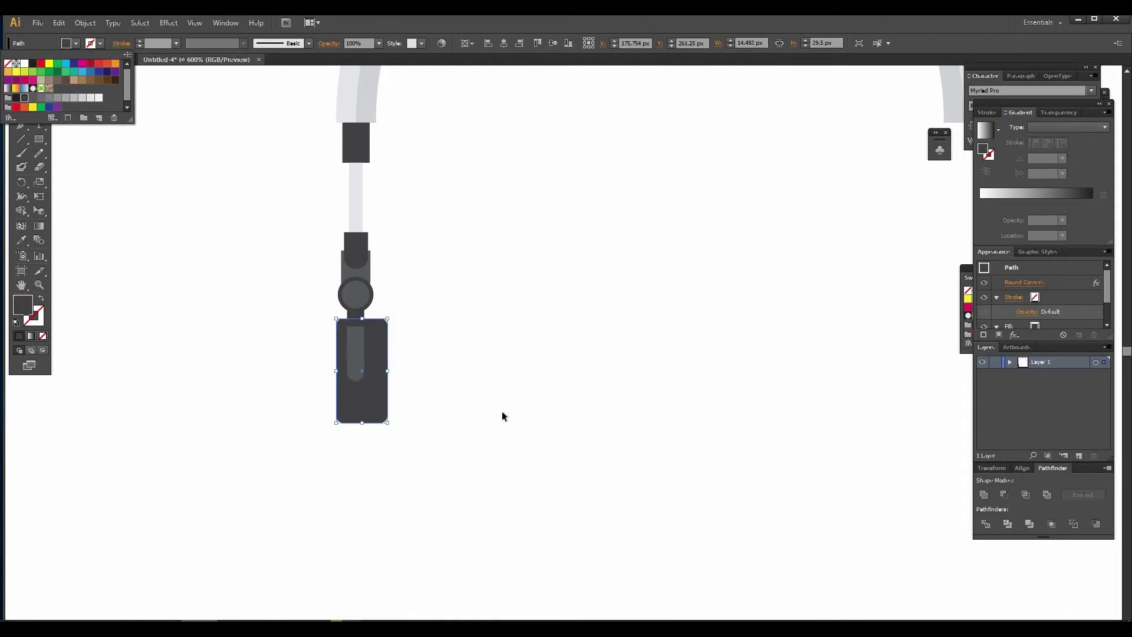
click(505, 412)
Step: Set the rounded rectangle's fill to the near-black color #232323
click(379, 381)
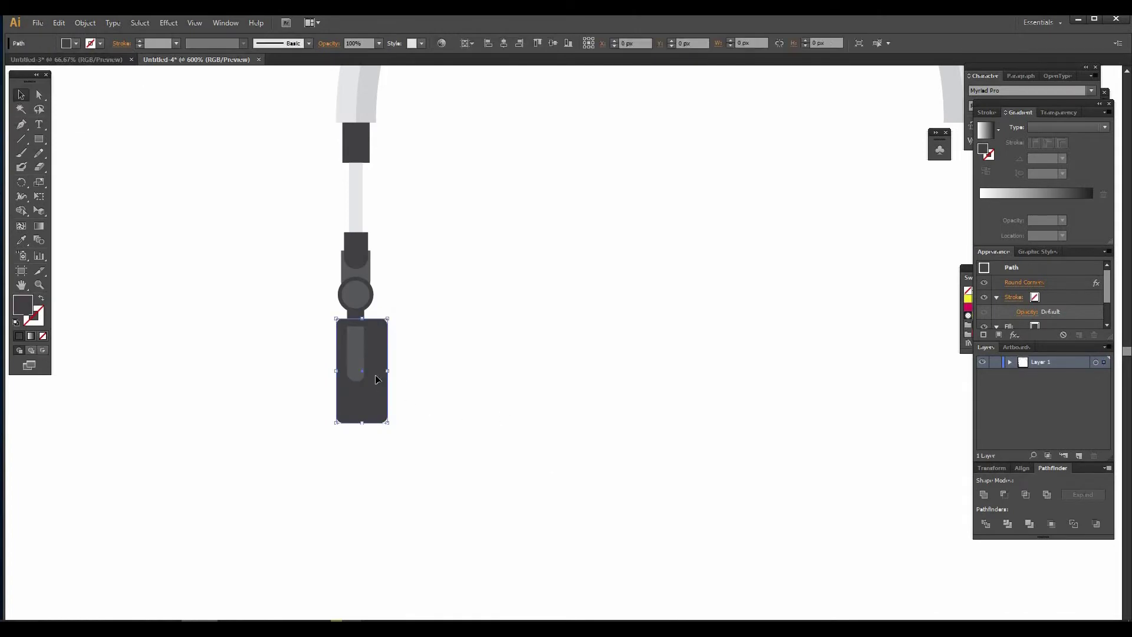
double_click(22, 305)
click(412, 374)
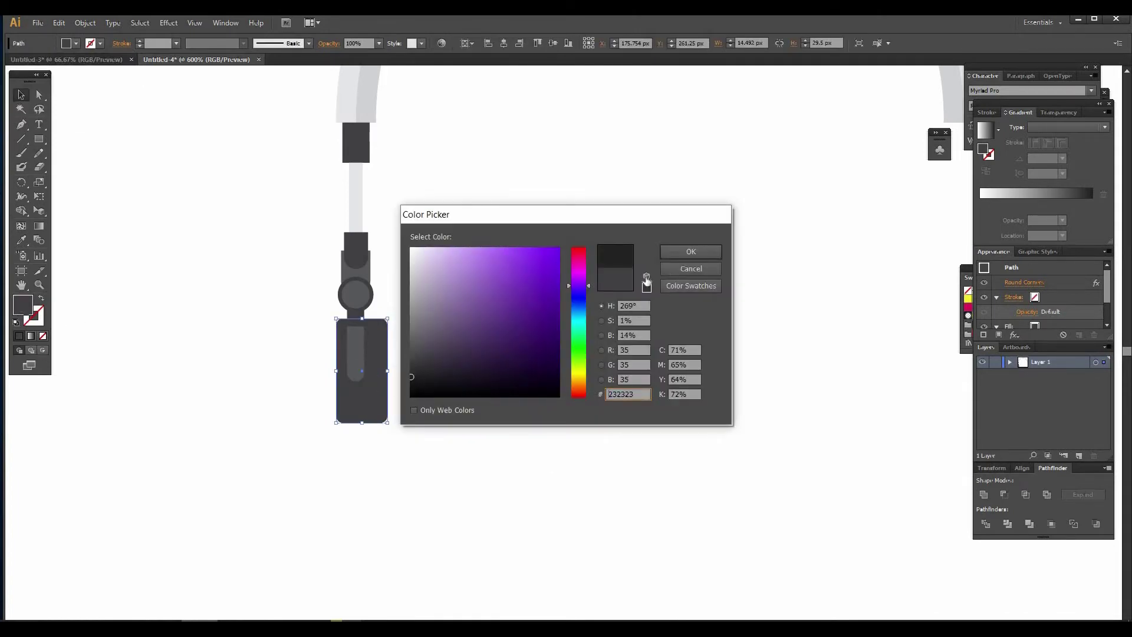
click(677, 256)
click(472, 335)
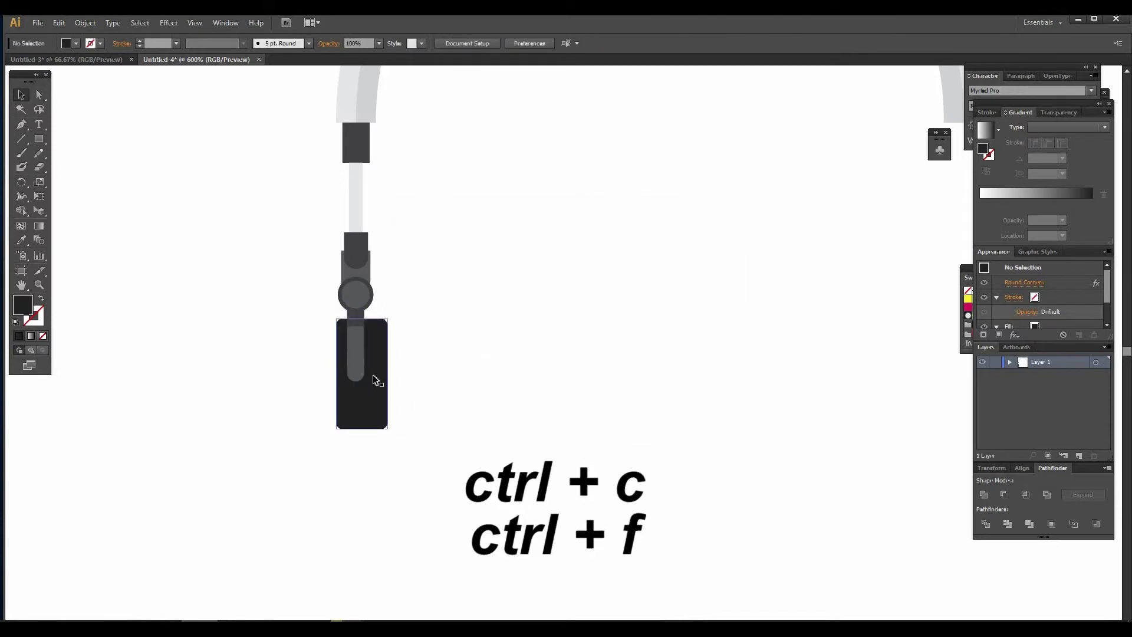
Step: Duplicate the near-black rectangle against its inner side, make the copy about 44.8 px high, and keep both vertically centred
drag(373, 376, 422, 378)
drag(410, 314, 410, 267)
drag(413, 373, 391, 391)
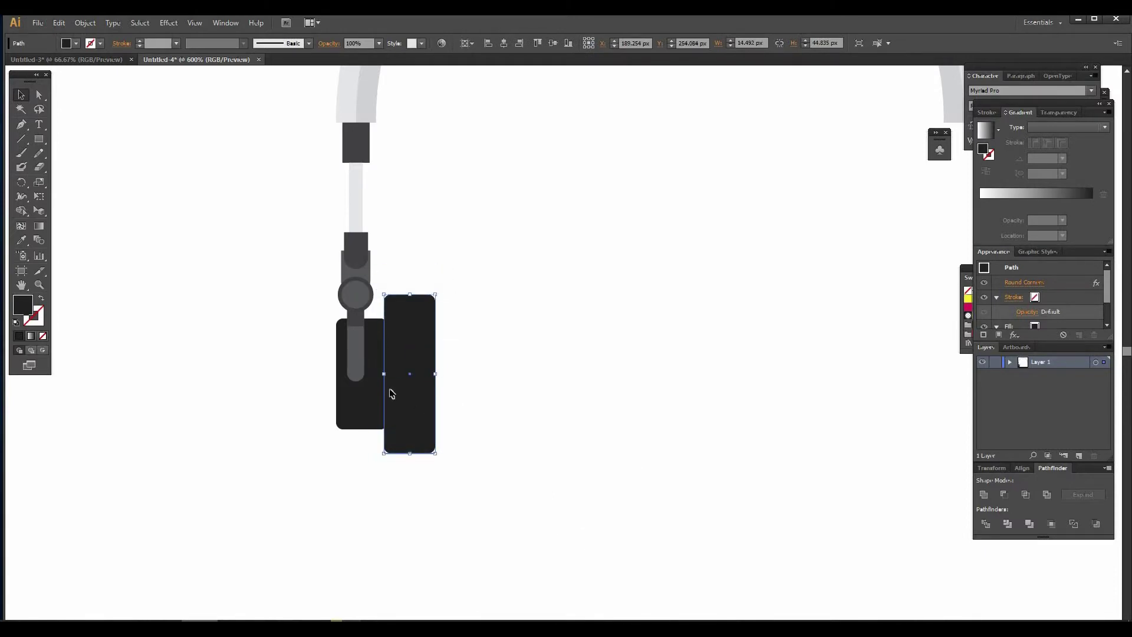
shift+click(374, 377)
click(373, 376)
click(492, 380)
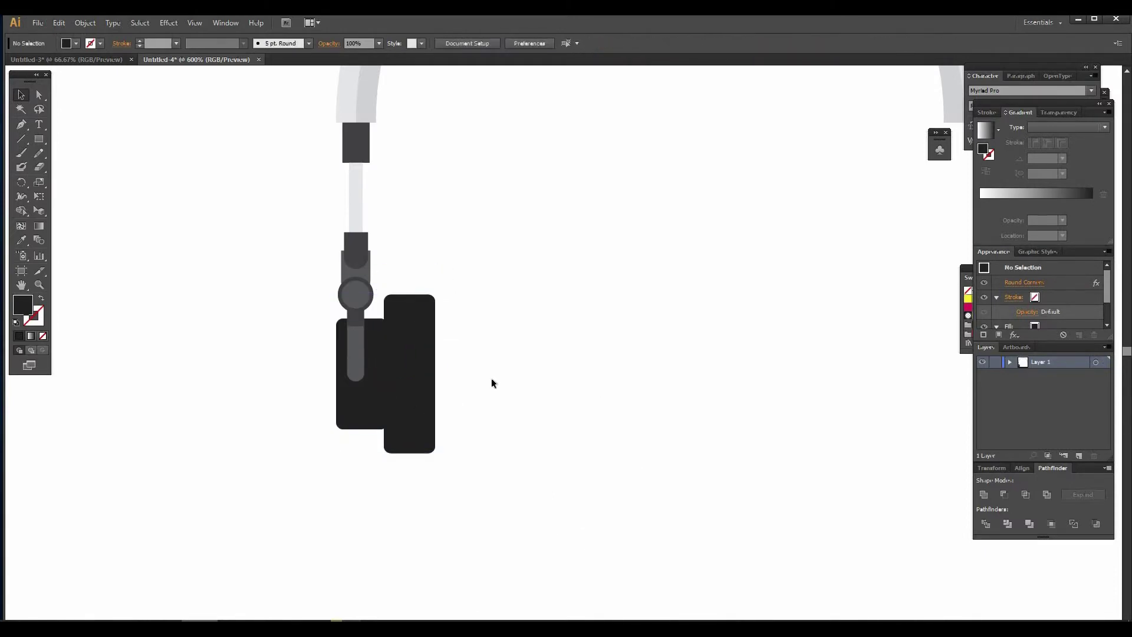
Step: Stretch the taller near-black rectangle upward to a height of about 54 px
click(413, 342)
drag(409, 294, 413, 253)
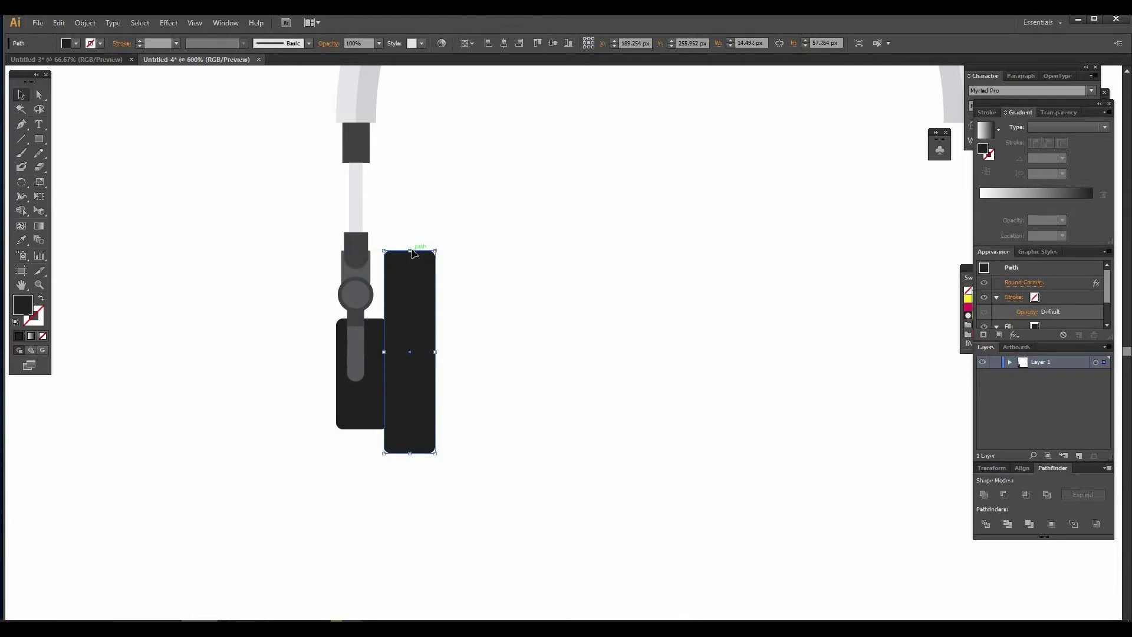
drag(409, 252, 405, 261)
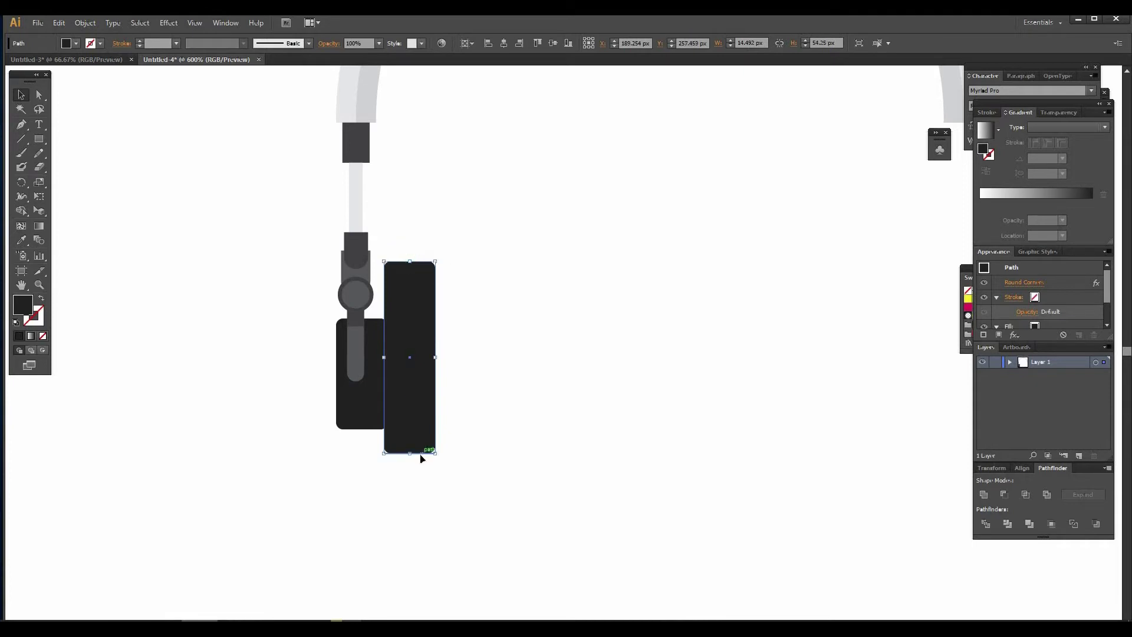
Step: Draw a near-black rectangle about 26.3 px wide and 65.7 px high, overlapping the tall rectangle and extending inward
click(38, 140)
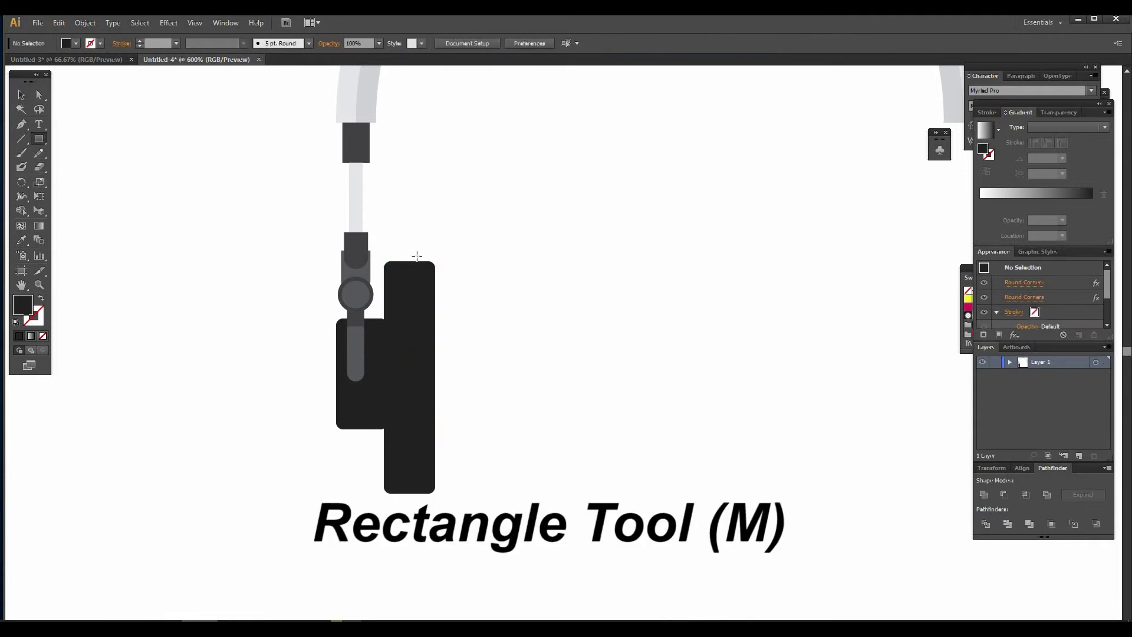
drag(394, 262, 487, 493)
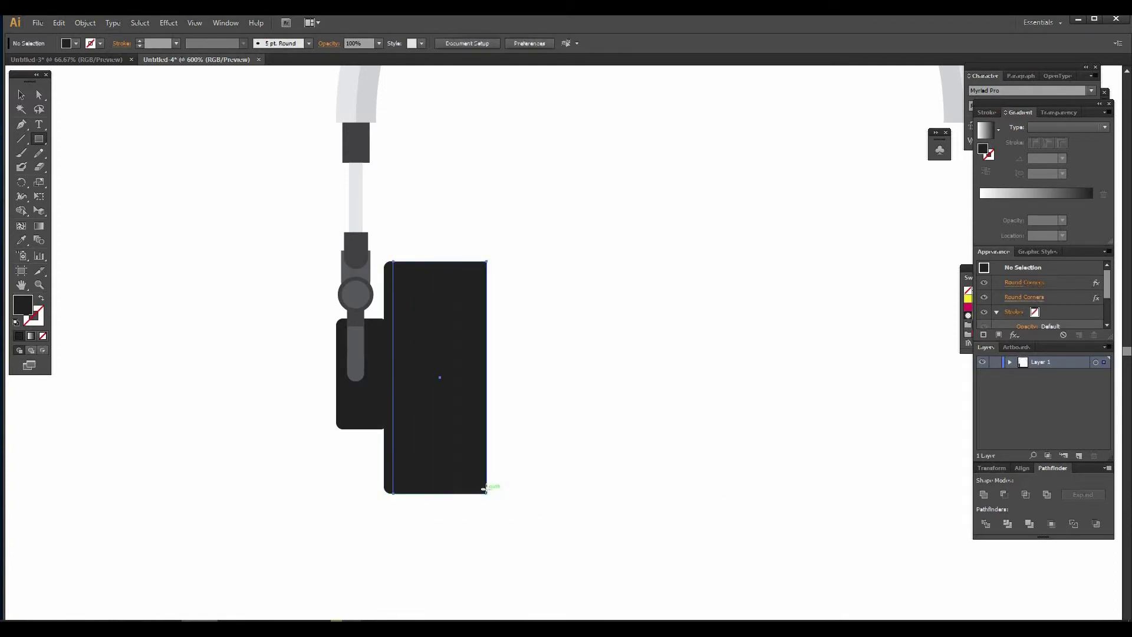
Step: Apply the Round Corners effect to the new wide rectangle with a radius of 7 px
click(85, 22)
mouse_move(127, 27)
mouse_move(168, 24)
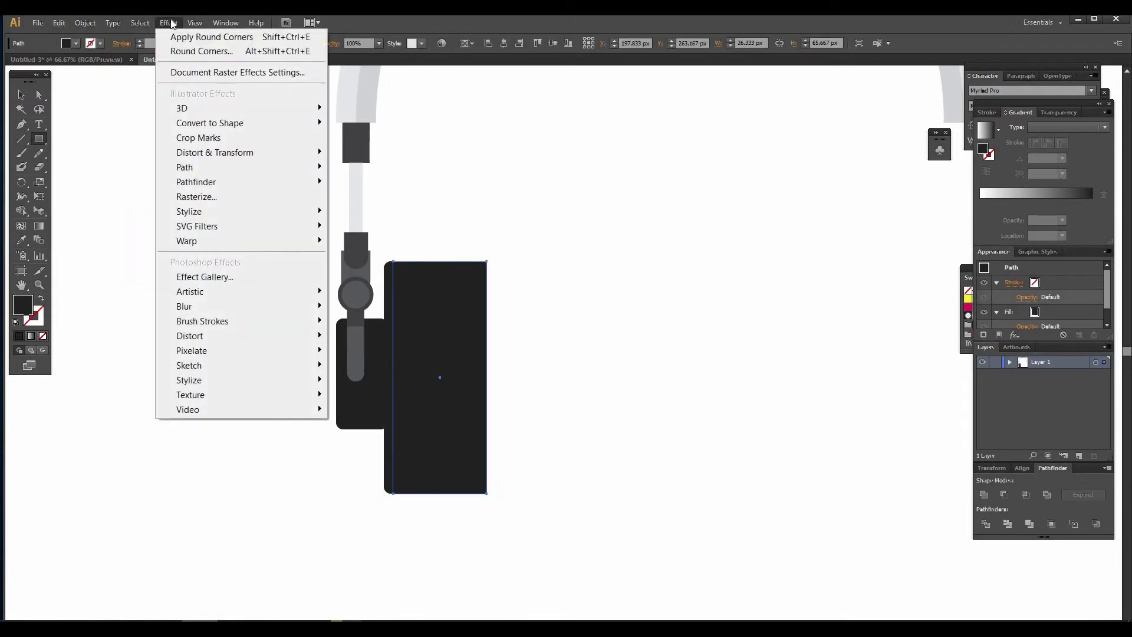
mouse_move(235, 212)
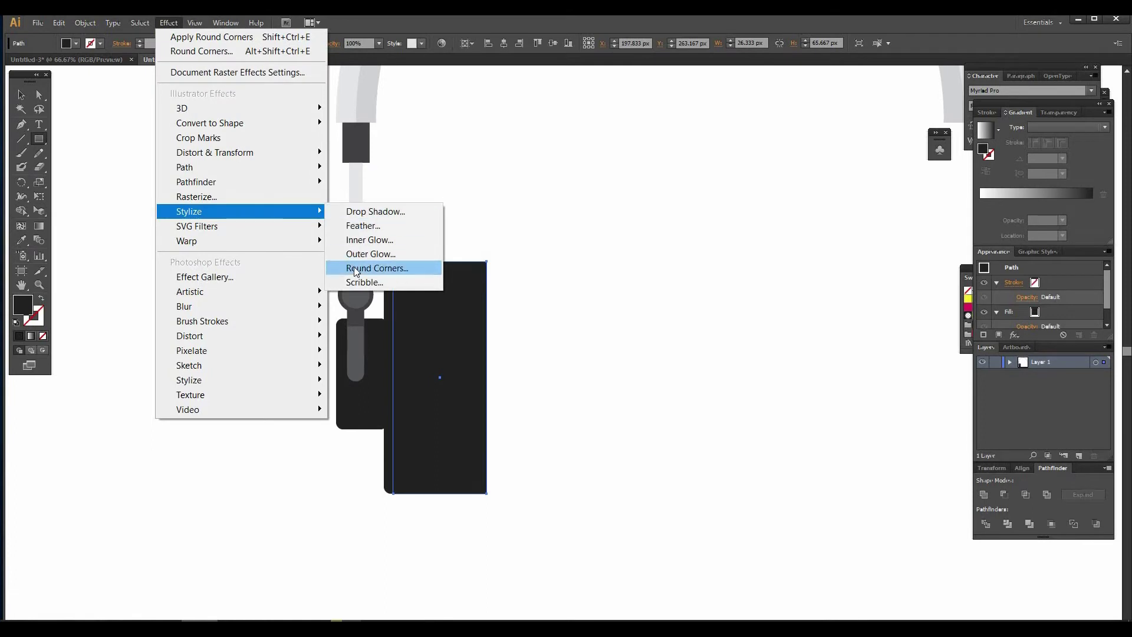
click(377, 268)
click(492, 350)
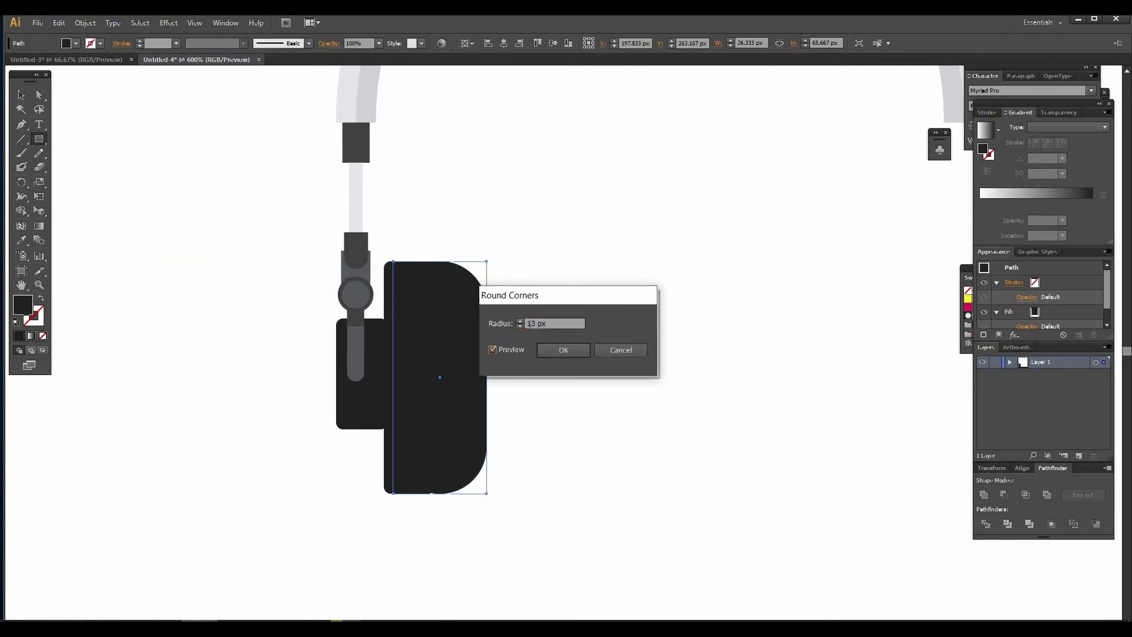
click(520, 321)
click(520, 327)
click(521, 327)
click(520, 327)
click(521, 327)
click(520, 326)
click(520, 326)
drag(553, 295, 725, 284)
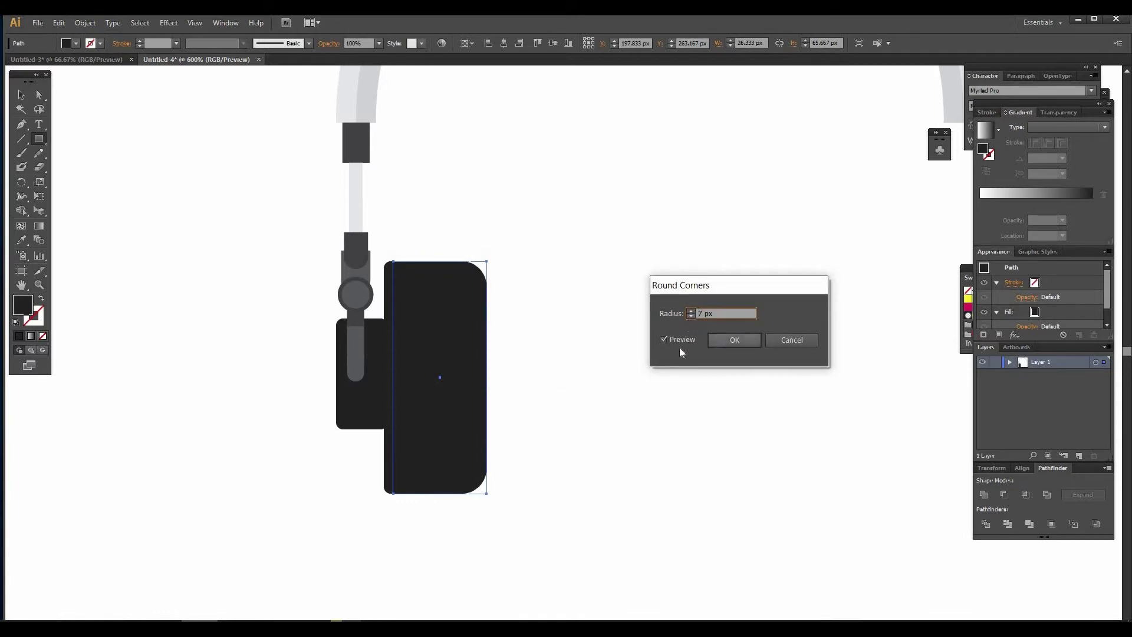
click(733, 340)
Step: Move the wide rounded rectangle off the ear cup onto the empty canvas beside it
click(482, 375)
click(589, 212)
key(v)
click(40, 138)
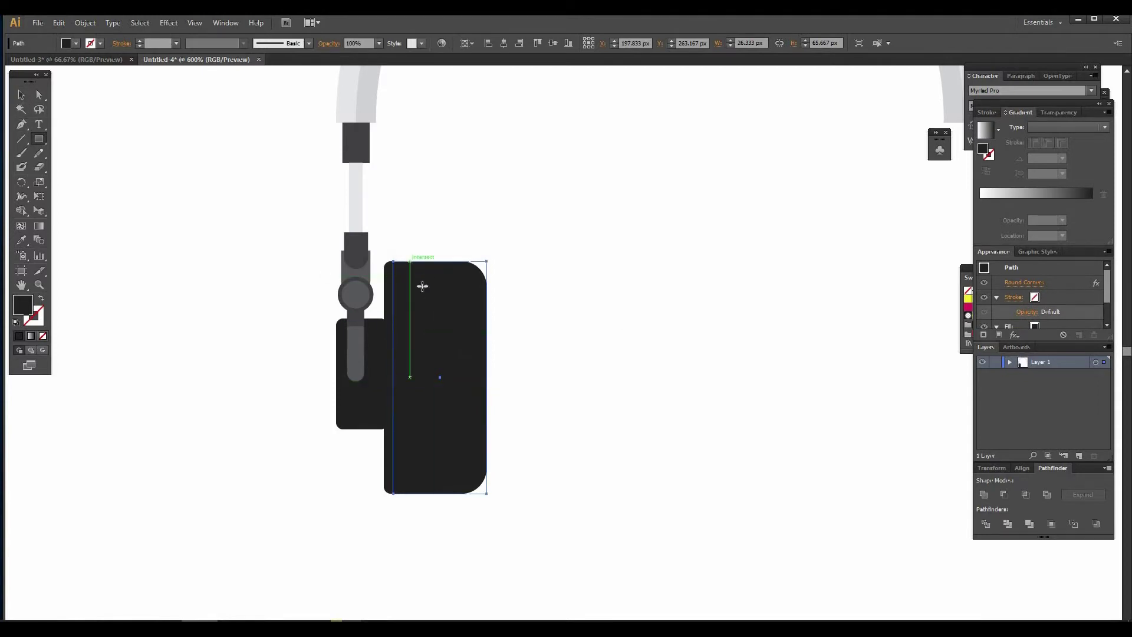
click(22, 95)
drag(400, 302, 606, 298)
click(637, 239)
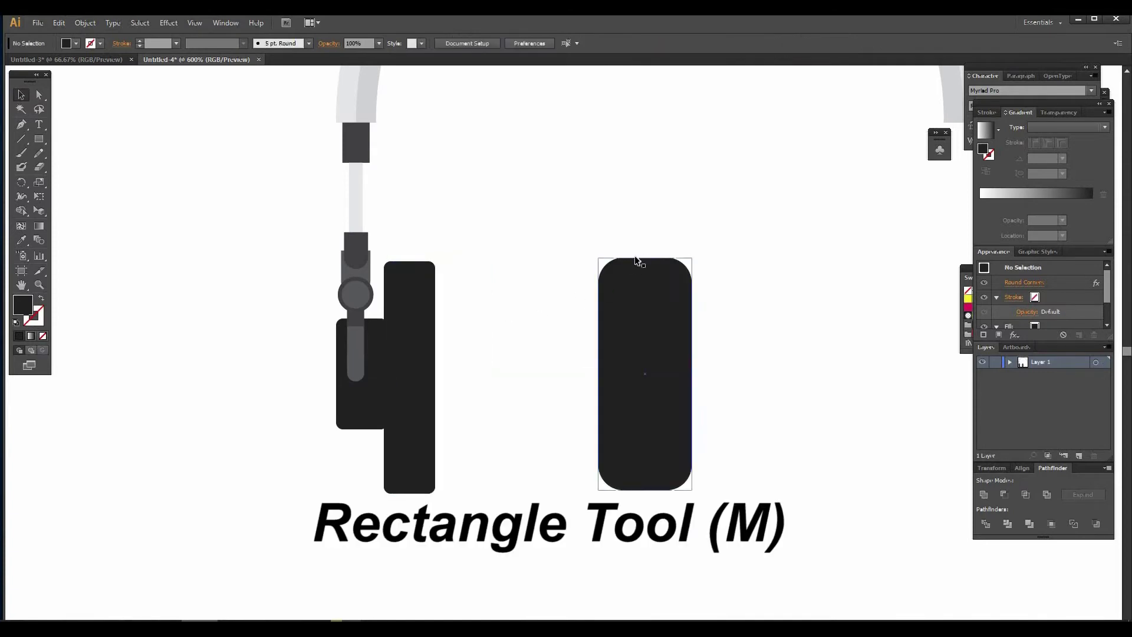
Step: Draw a near-black rectangle about 22.3 px wide over the rounded rectangle's left part, extending past its upper and lower edges
click(39, 138)
mouse_move(619, 257)
mouse_down()
mouse_move(629, 374)
mouse_move(574, 503)
mouse_move(552, 466)
mouse_move(585, 502)
mouse_up()
click(22, 95)
drag(619, 380, 631, 380)
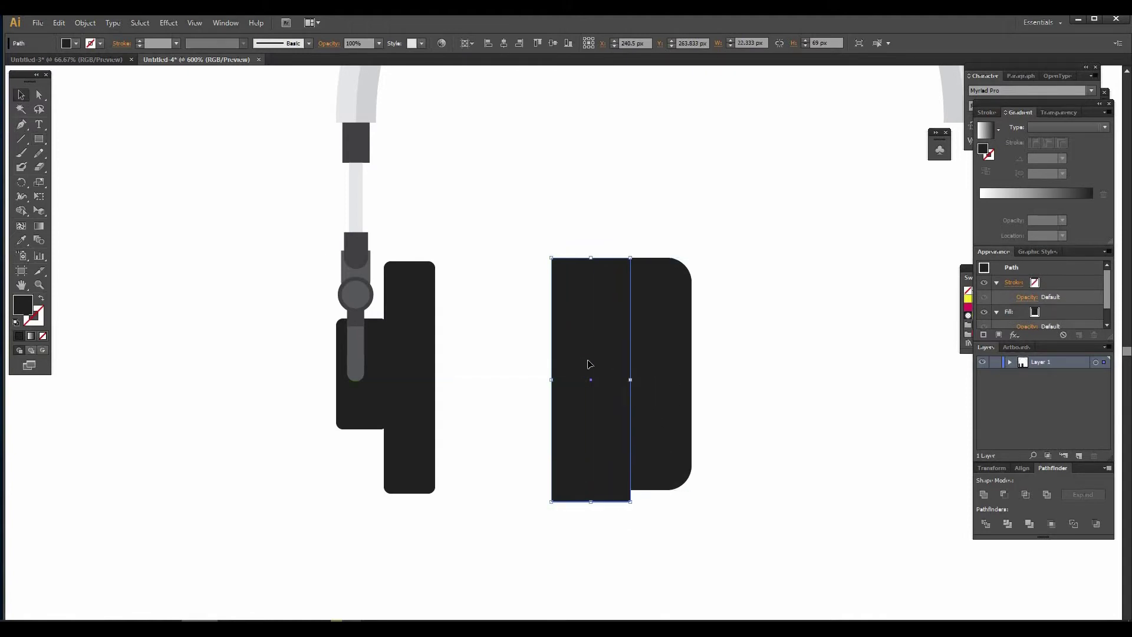
drag(591, 258, 591, 245)
Step: Expand the appearance of the rounded rectangle so its rounded corners become real path geometry
click(687, 395)
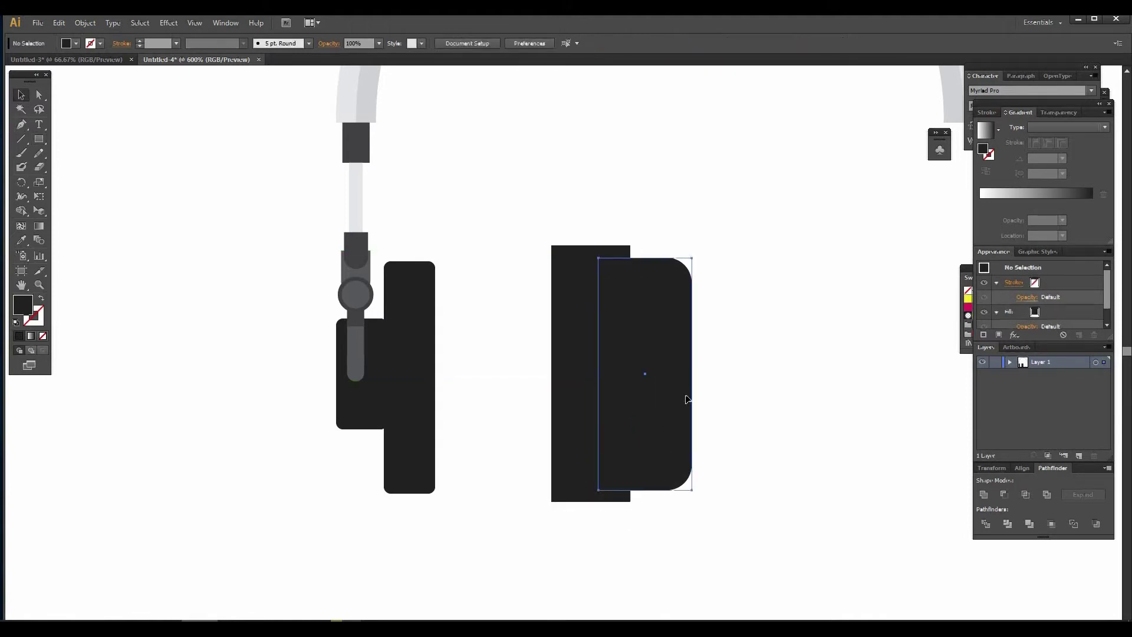
click(85, 23)
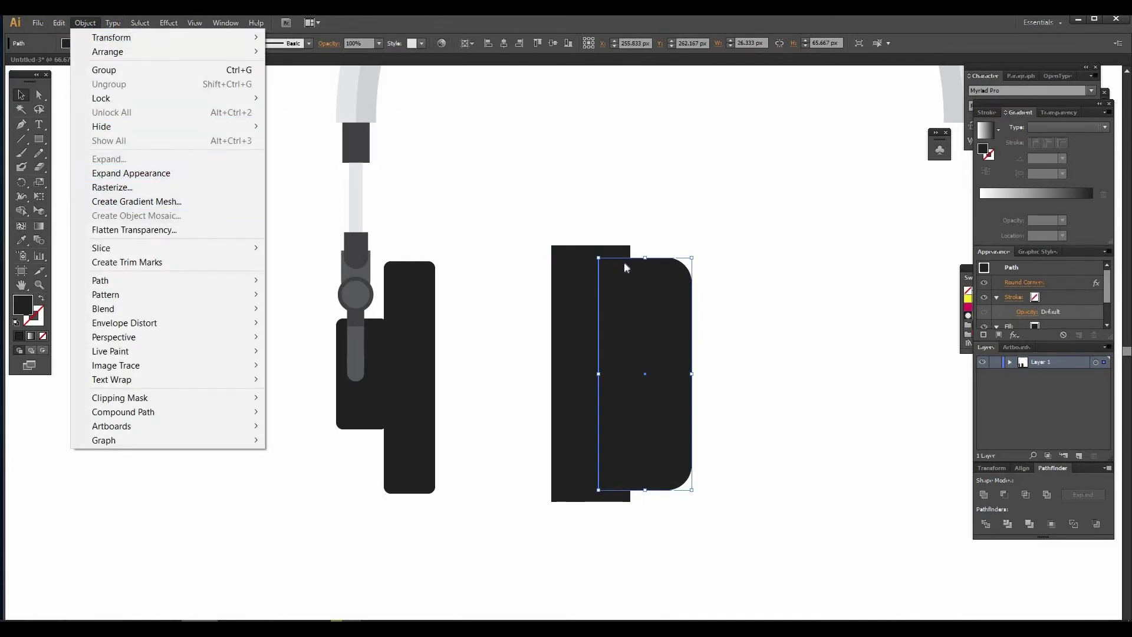
click(133, 173)
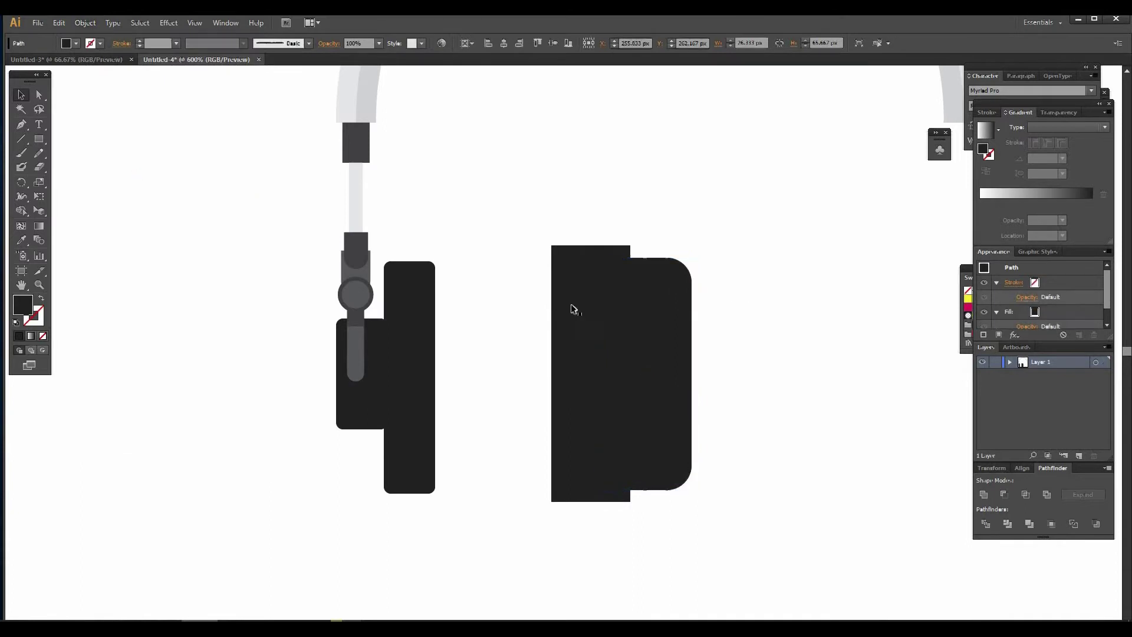
click(699, 299)
click(642, 315)
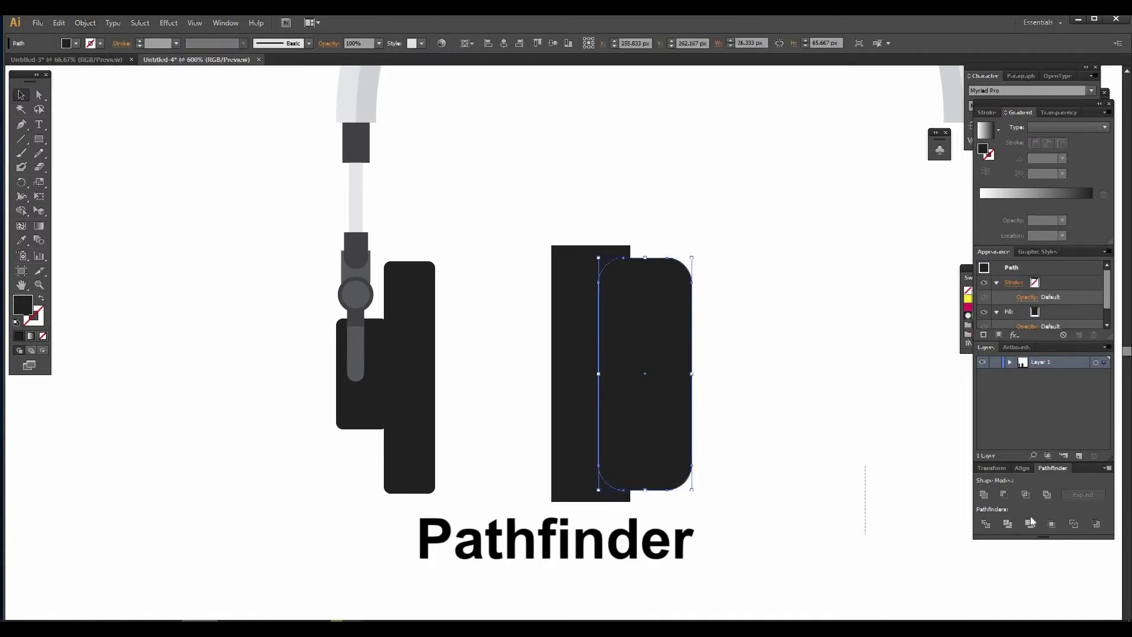
Step: Divide the rounded shape and the overlapping rectangle with Pathfinder, and ungroup the resulting pieces
drag(721, 387, 552, 227)
click(987, 527)
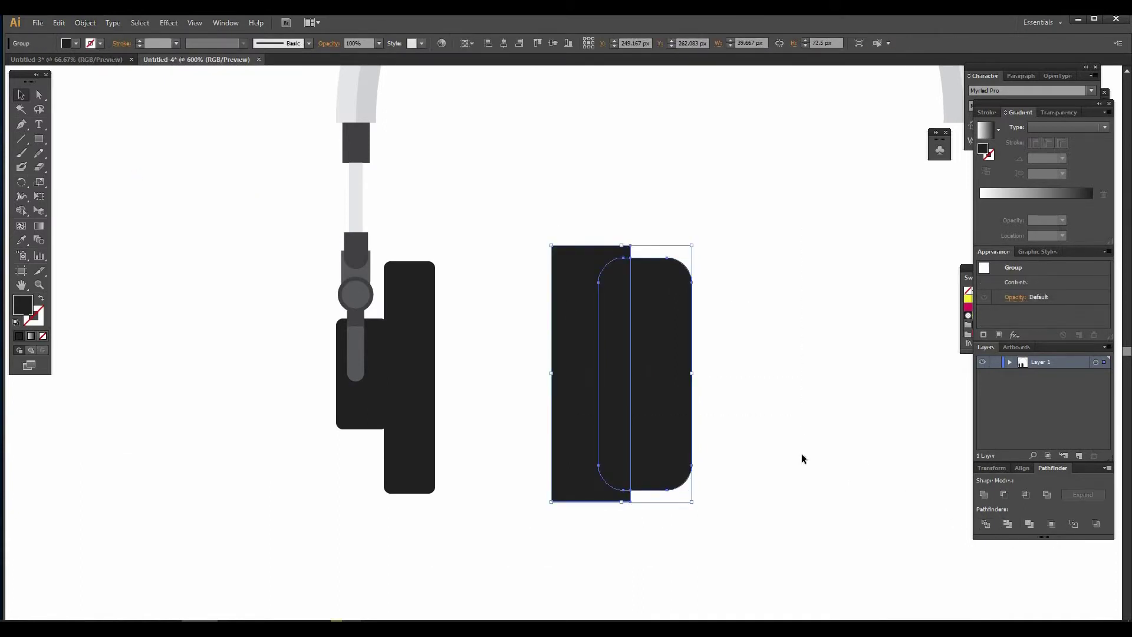
right_click(572, 366)
click(609, 440)
Step: Delete the overlapping piece and the left rectangle piece, keeping only the part with rounded right corners
click(849, 450)
click(616, 361)
key(Delete)
click(593, 356)
key(Delete)
Step: Move the remaining right-rounded piece against the tall near-black rectangle and align the two vertically
drag(651, 396, 470, 353)
shift+click(430, 372)
click(517, 355)
click(471, 350)
click(659, 371)
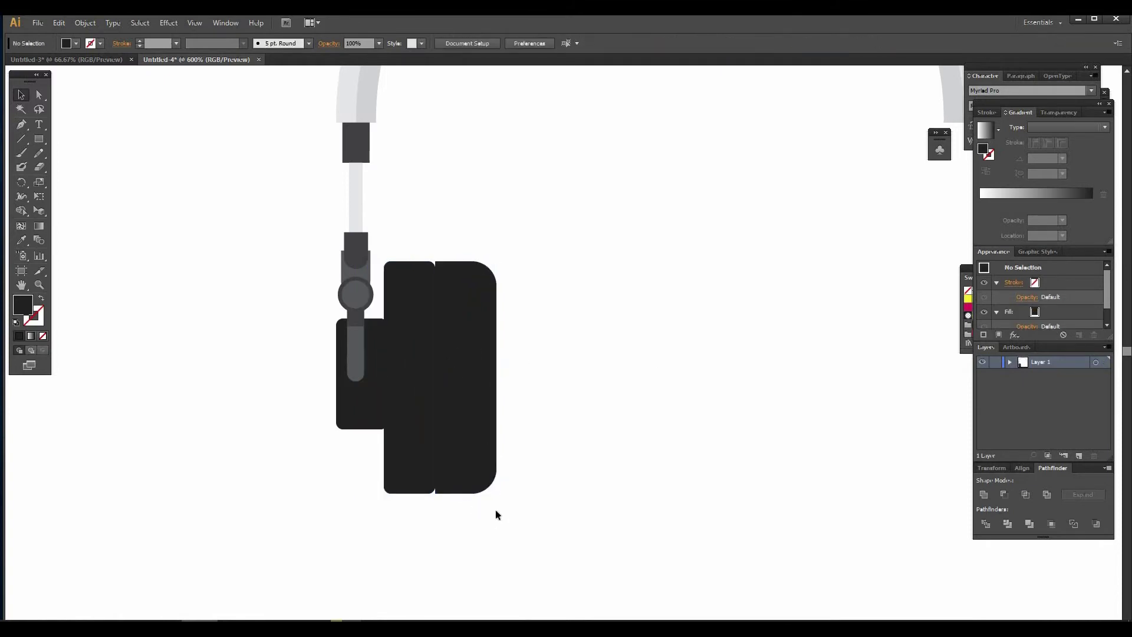
Step: Shift the right-rounded piece's two left anchor points outward over the tall rectangle, making the piece about 25.3 px wide
click(38, 95)
click(437, 493)
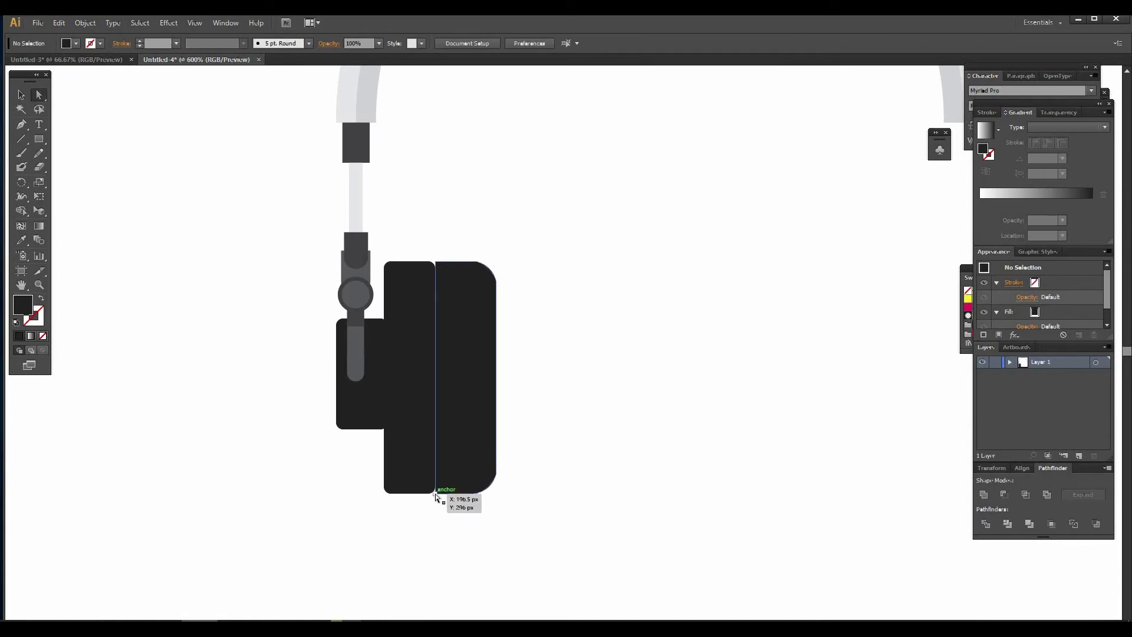
click(444, 265)
key(Left)
key(Left)
key(Left)
key(Left)
key(Left)
key(Left)
key(Left)
key(Left)
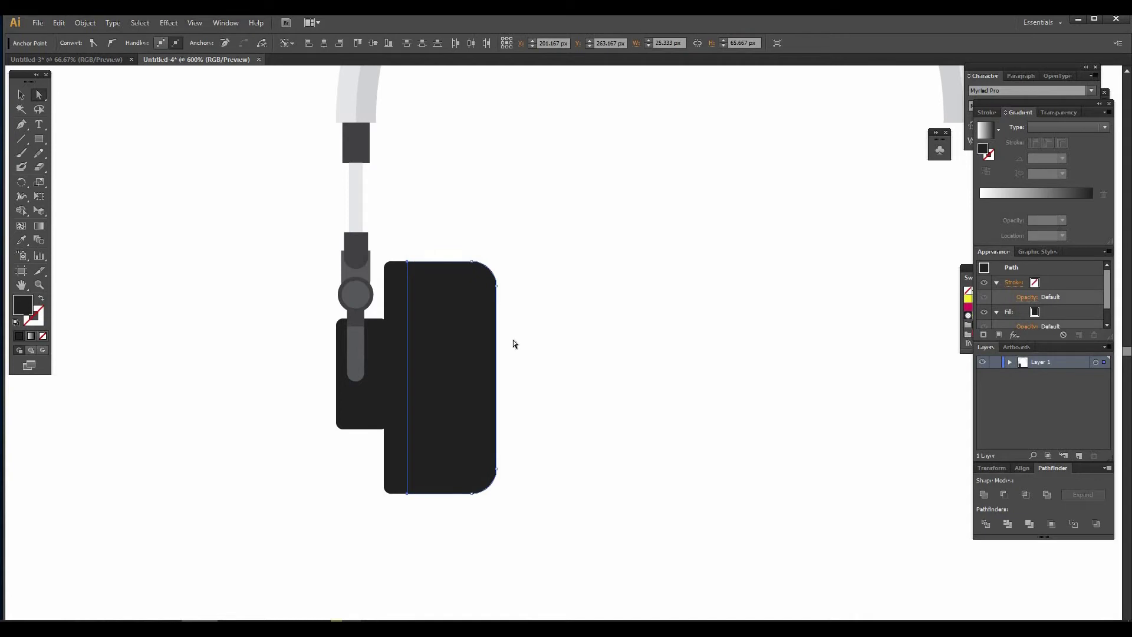
click(22, 94)
click(751, 261)
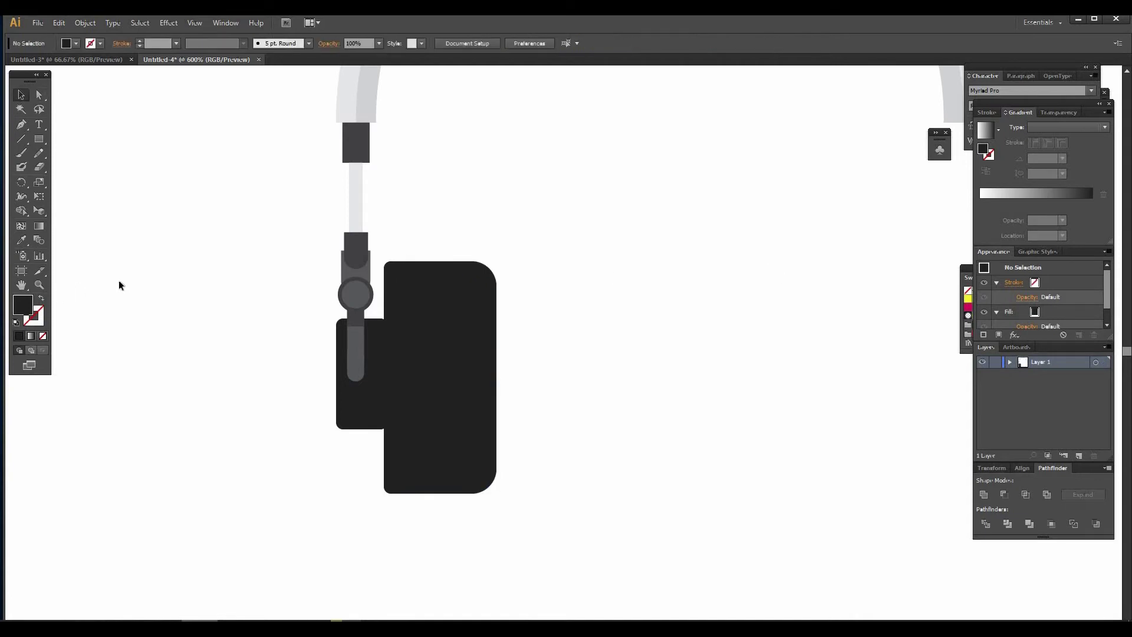
Step: Extend the right-rounded piece's left edge further across the tall rectangle to a total width of about 30.3 px
click(412, 273)
click(39, 94)
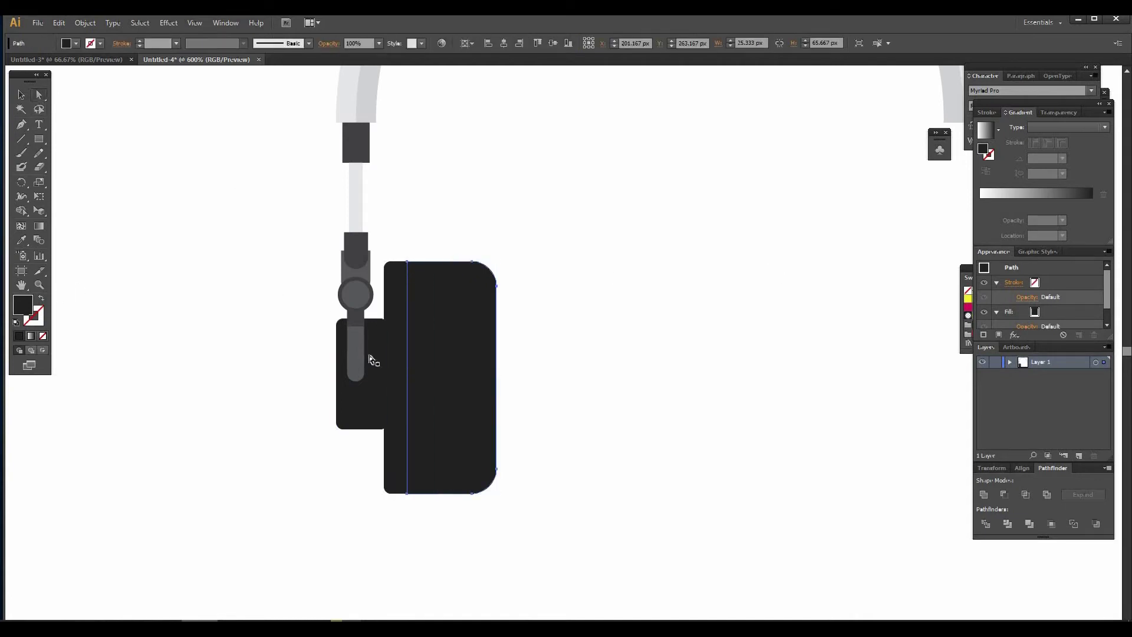
click(405, 264)
shift+click(408, 494)
key(Left)
key(Left)
key(Left)
key(Left)
key(Left)
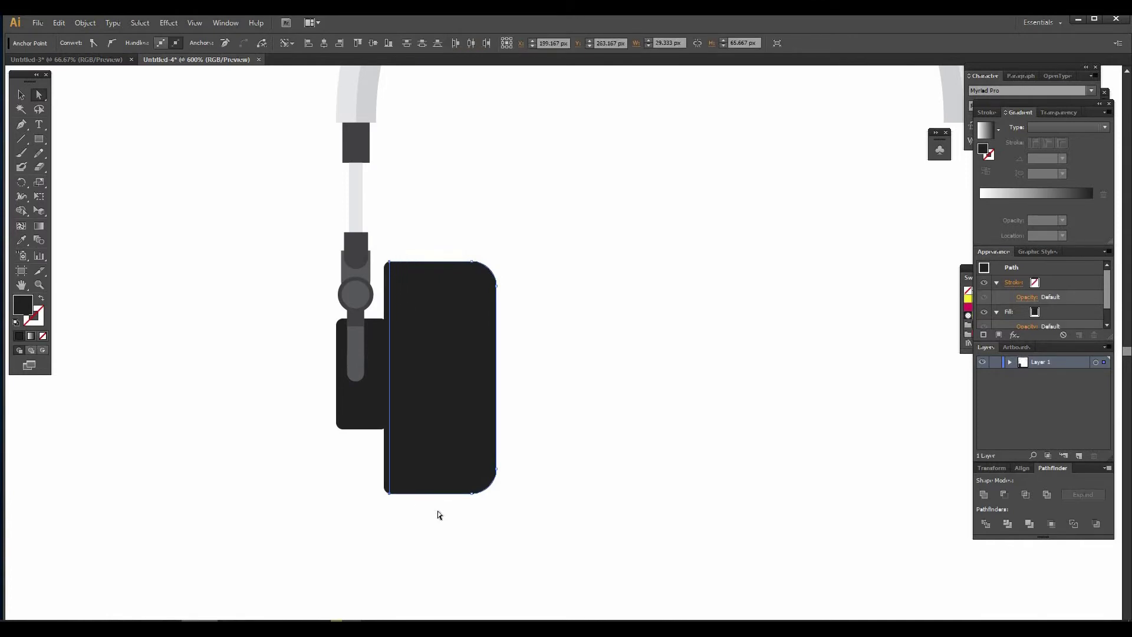
click(22, 96)
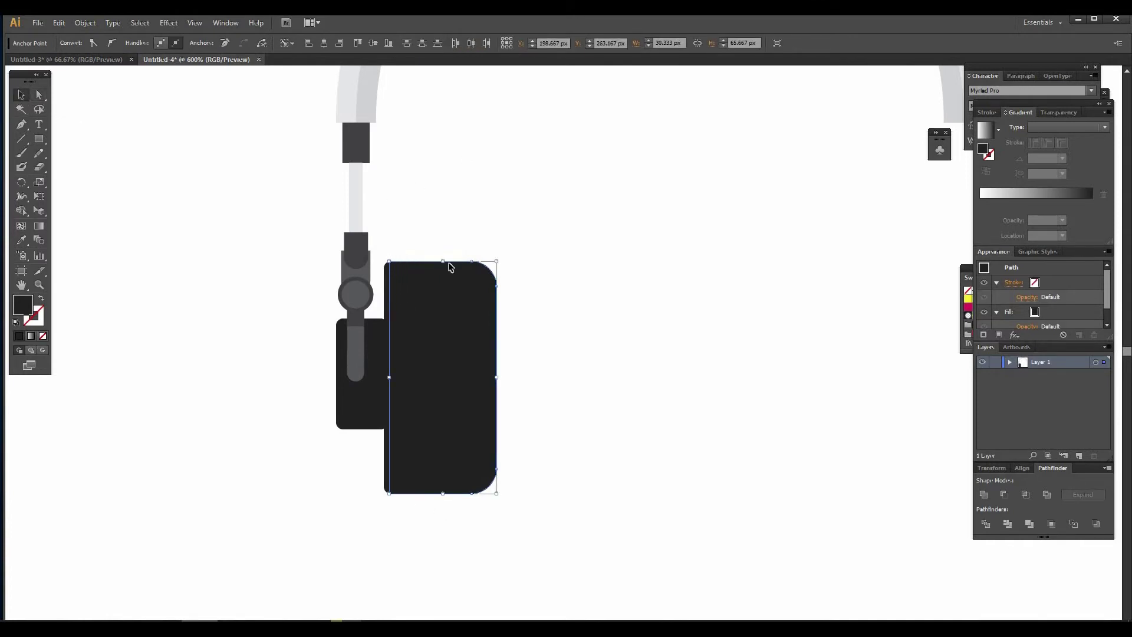
click(448, 189)
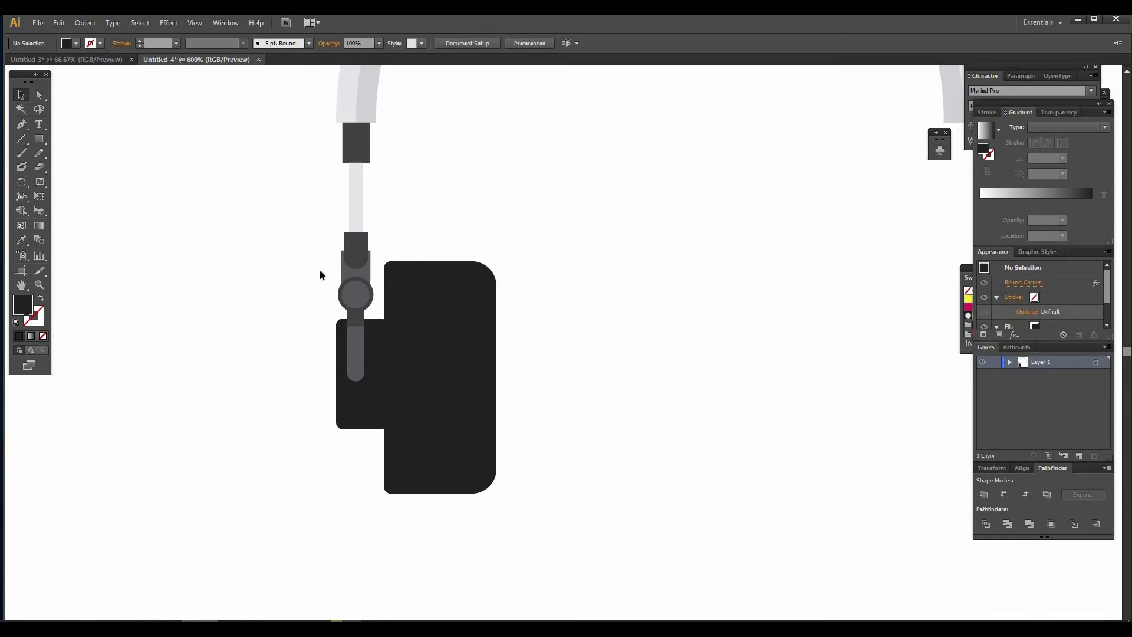
Step: Recolour the tall rectangle behind with the joint circle's mid gray, and narrow the right-rounded piece to about 27.9 px
click(403, 289)
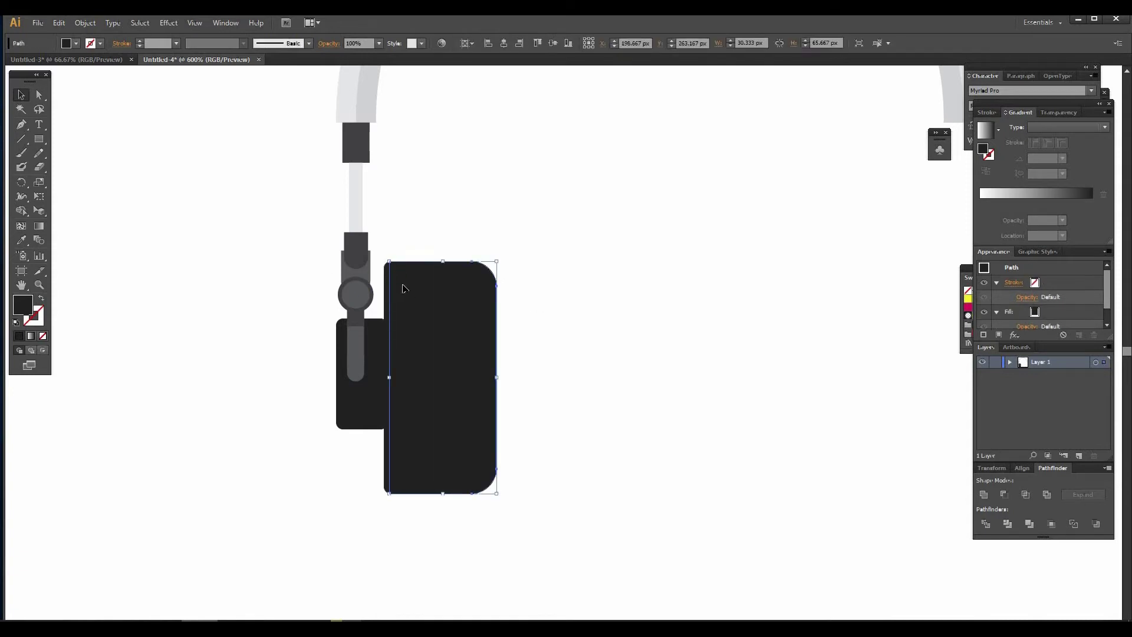
click(663, 296)
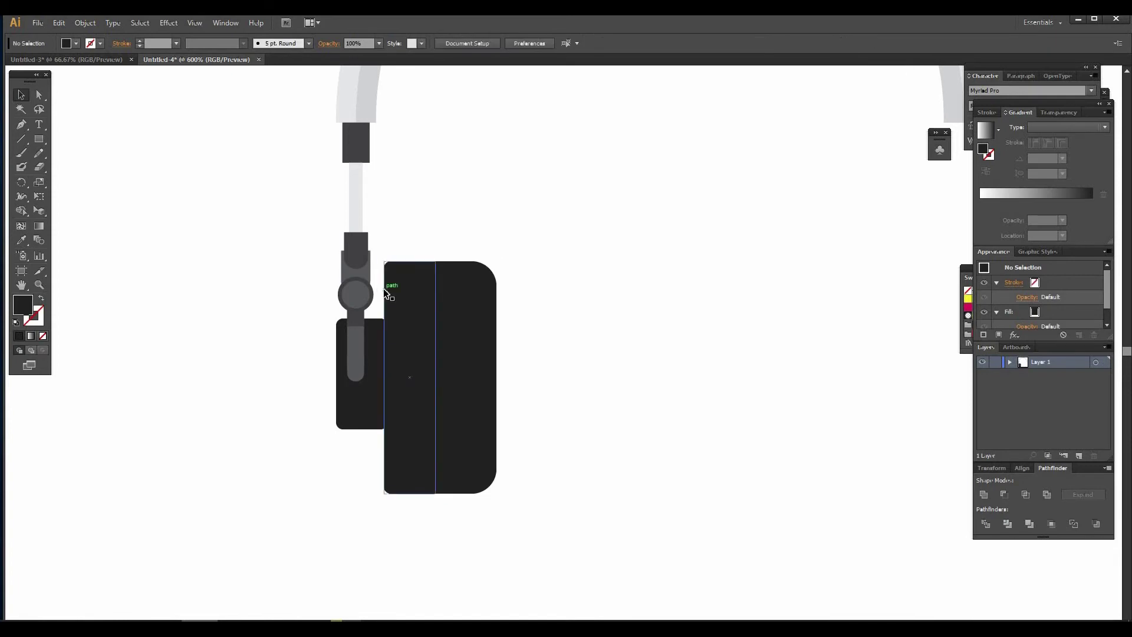
click(390, 354)
key(i)
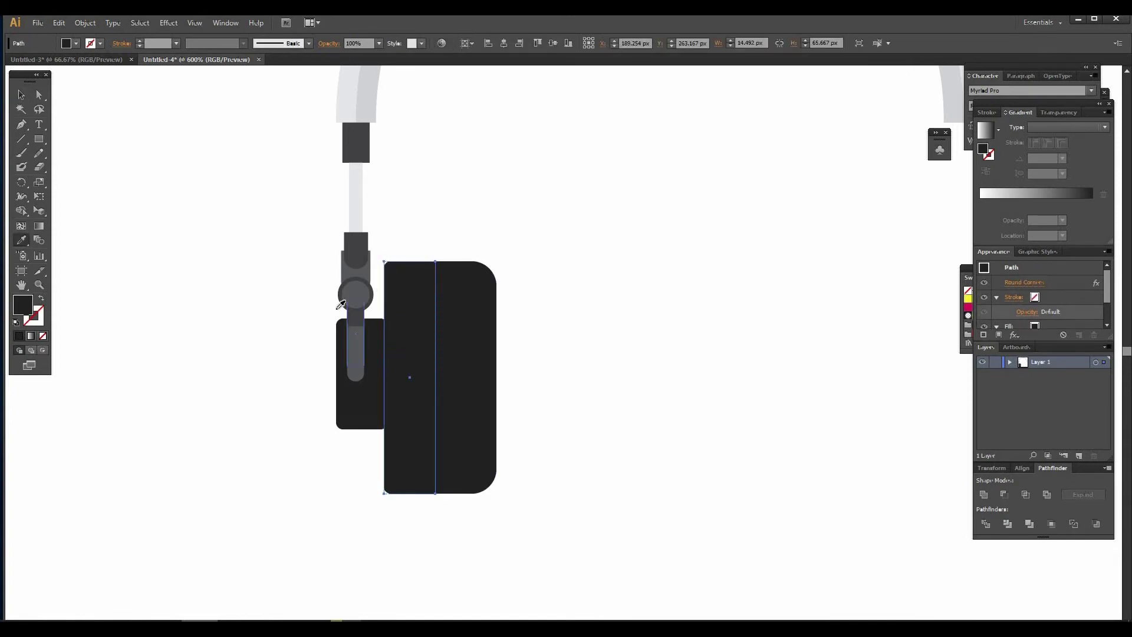
click(365, 302)
click(23, 93)
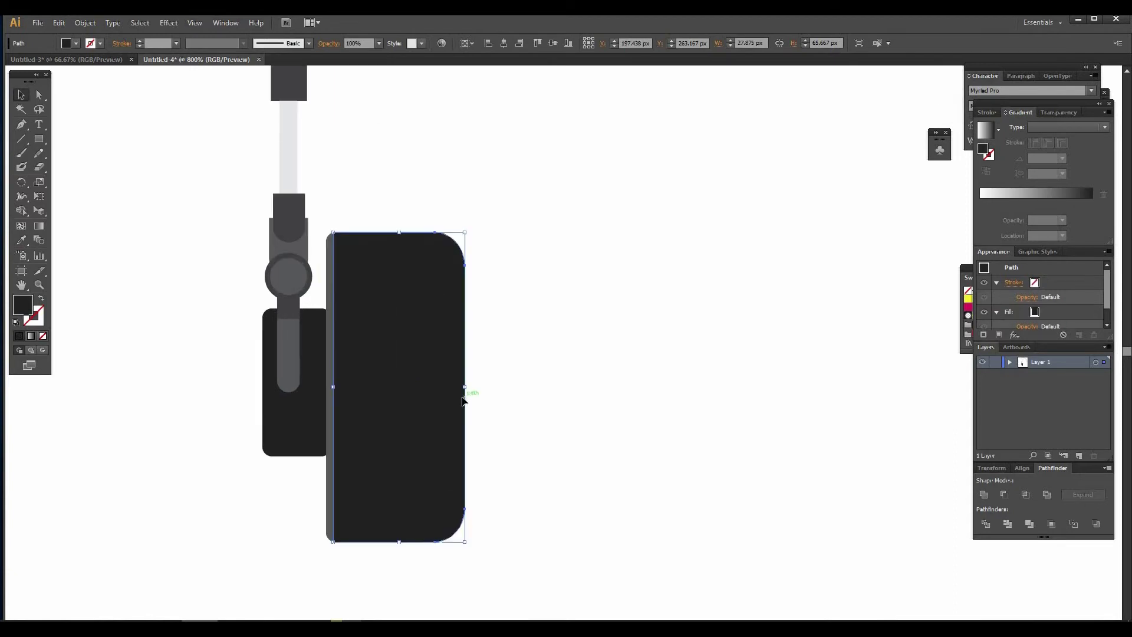
Step: Make the right-rounded near-black piece about 66.75 px high and align it vertically centred with the mid-gray rectangle
click(547, 383)
click(401, 376)
shift+click(361, 272)
click(397, 307)
key(Delete)
click(355, 263)
shift+click(331, 271)
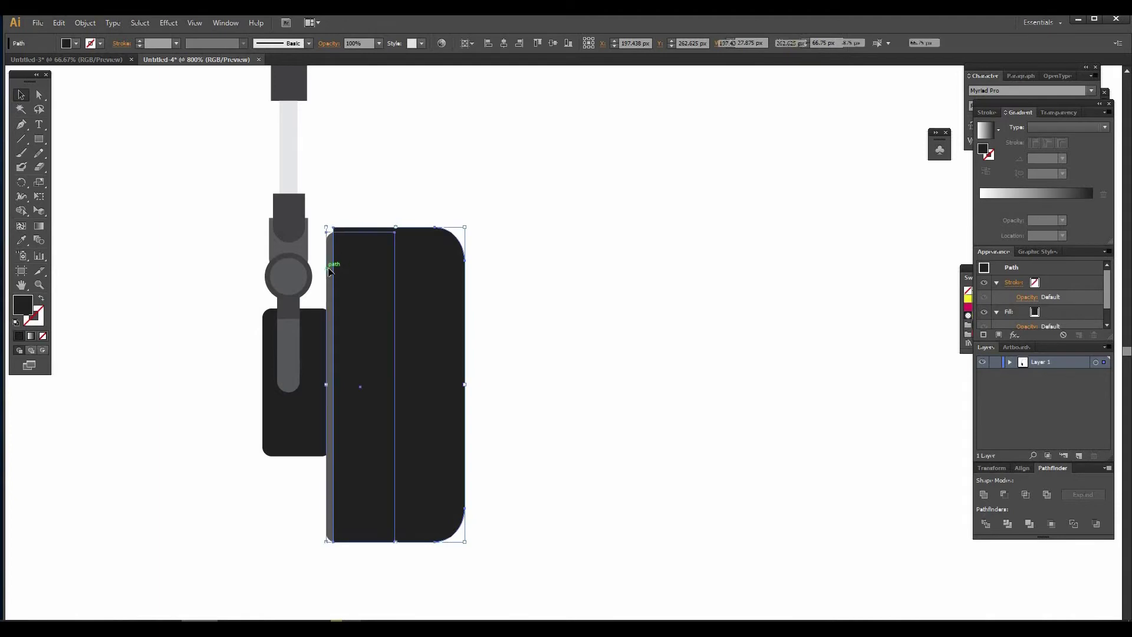
click(553, 42)
click(607, 351)
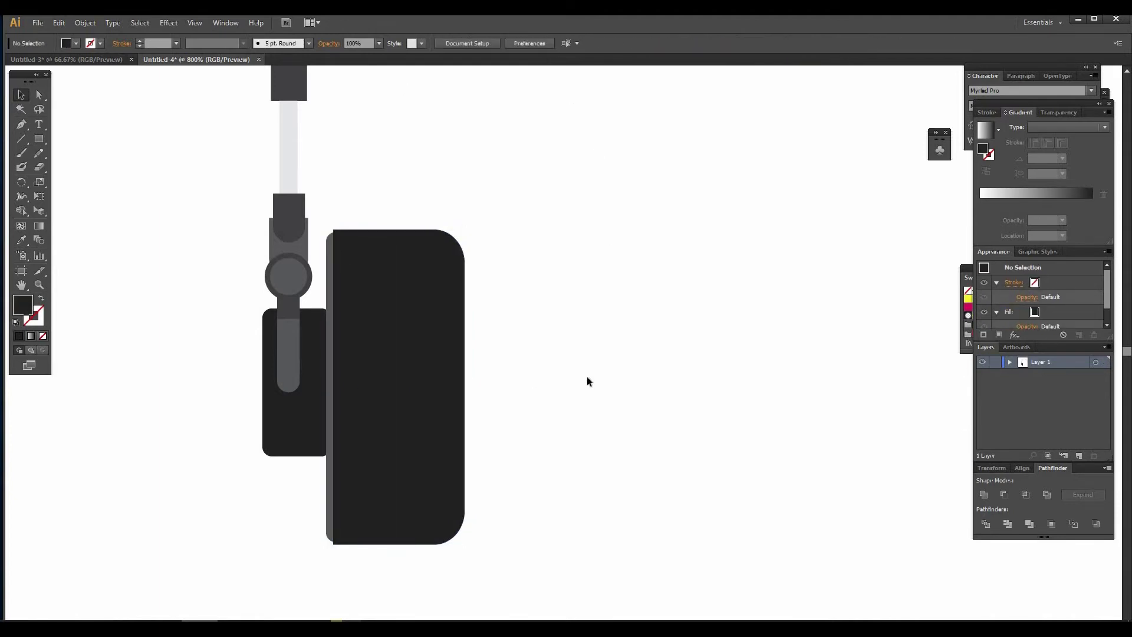
key(p)
key(ctrl+minus)
key(ctrl+minus)
key(ctrl+minus)
key(ctrl+equal)
key(ctrl+minus)
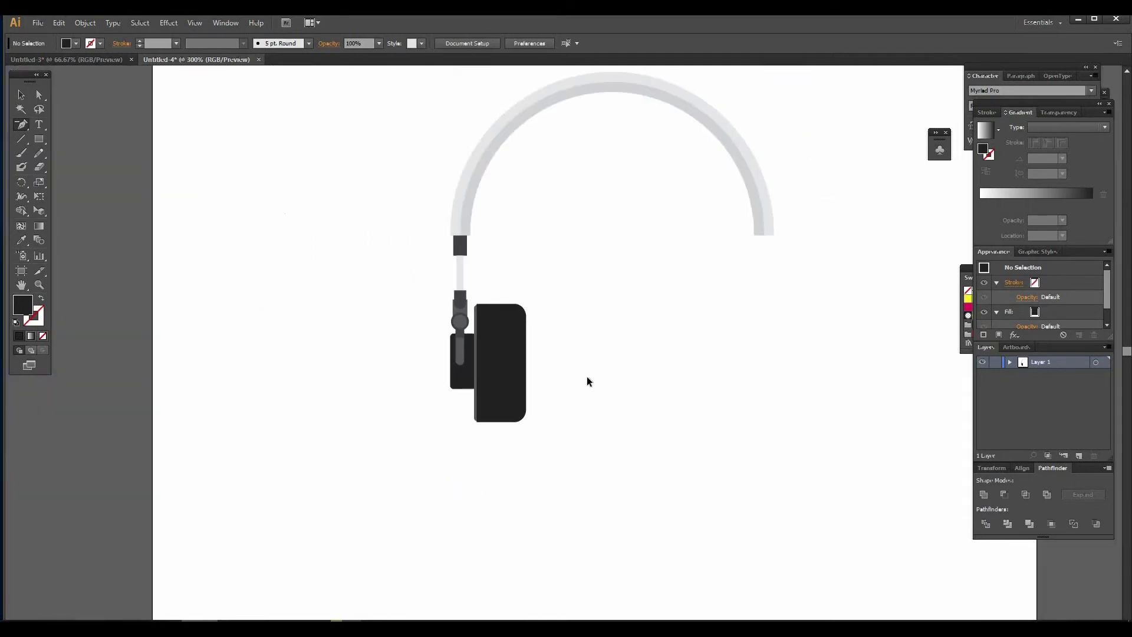
key(ctrl+equal)
key(ctrl+equal)
key(ctrl+equal)
scroll(596, 383, up, 1)
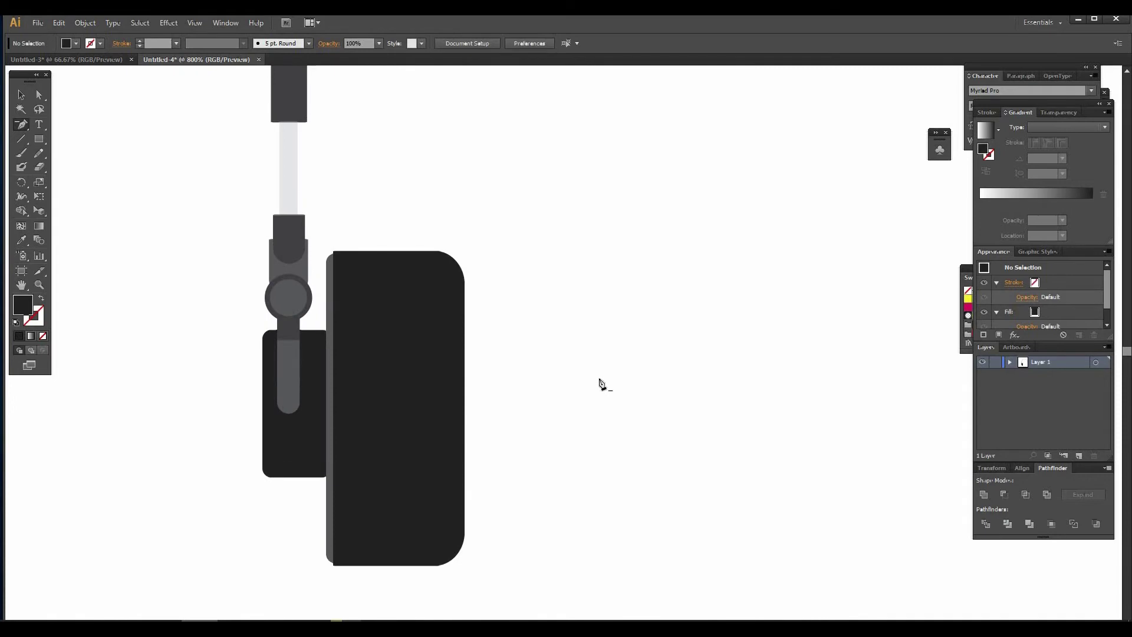
click(462, 355)
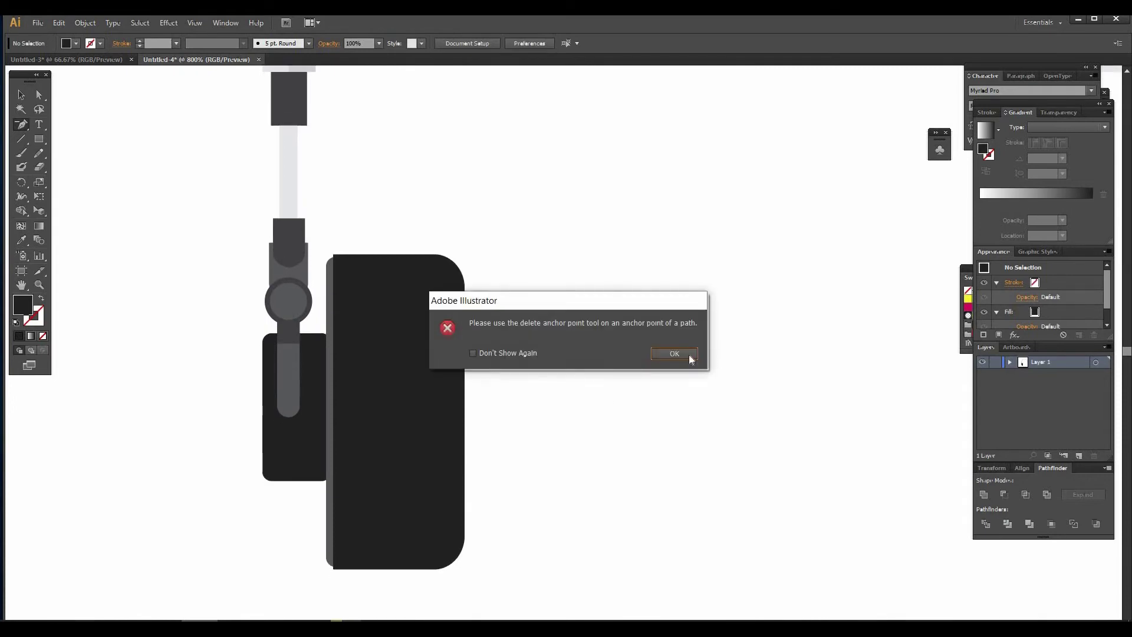
click(694, 354)
Step: Fill the wide right-rounded piece with the dark gray sampled from the connector just below the joint circle
click(21, 95)
click(425, 361)
key(i)
click(300, 271)
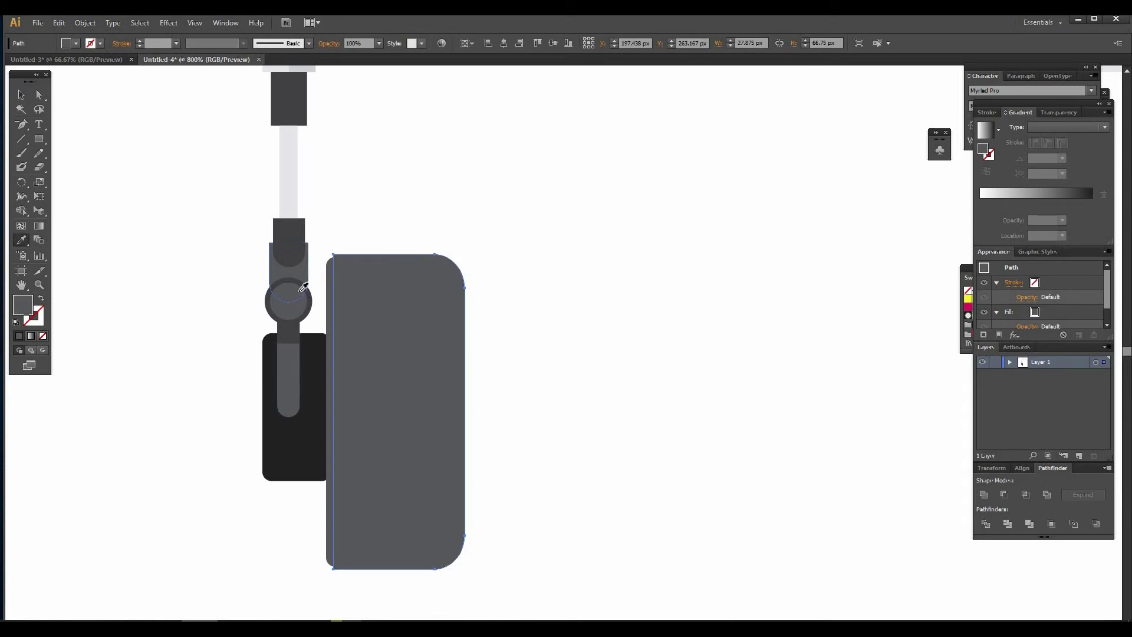
click(291, 326)
click(21, 94)
click(521, 164)
Step: Duplicate the small near-black outer rectangle in place and shorten the copy from both ends, leaving near-black bands above and below
click(295, 466)
drag(300, 481, 296, 466)
key(ctrl+z)
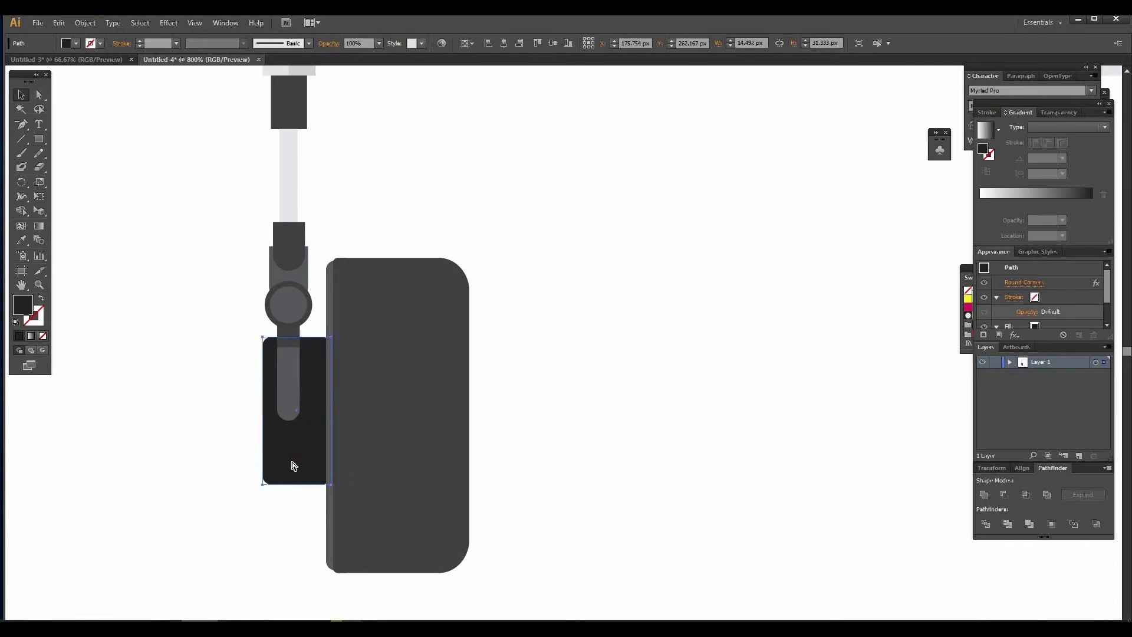
key(ctrl+c)
key(ctrl+f)
drag(297, 484, 297, 450)
drag(296, 337, 294, 358)
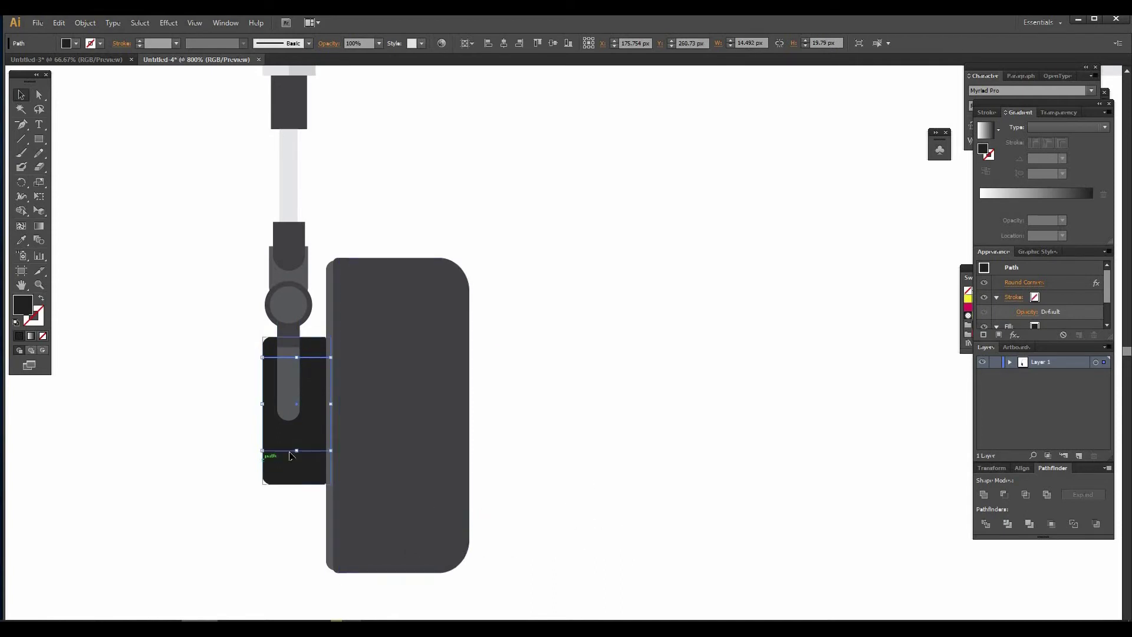
drag(296, 450, 297, 460)
Step: Fill the shortened copy with the dark gray sampled from the wide ear cup piece
key(i)
click(348, 412)
click(21, 94)
click(180, 245)
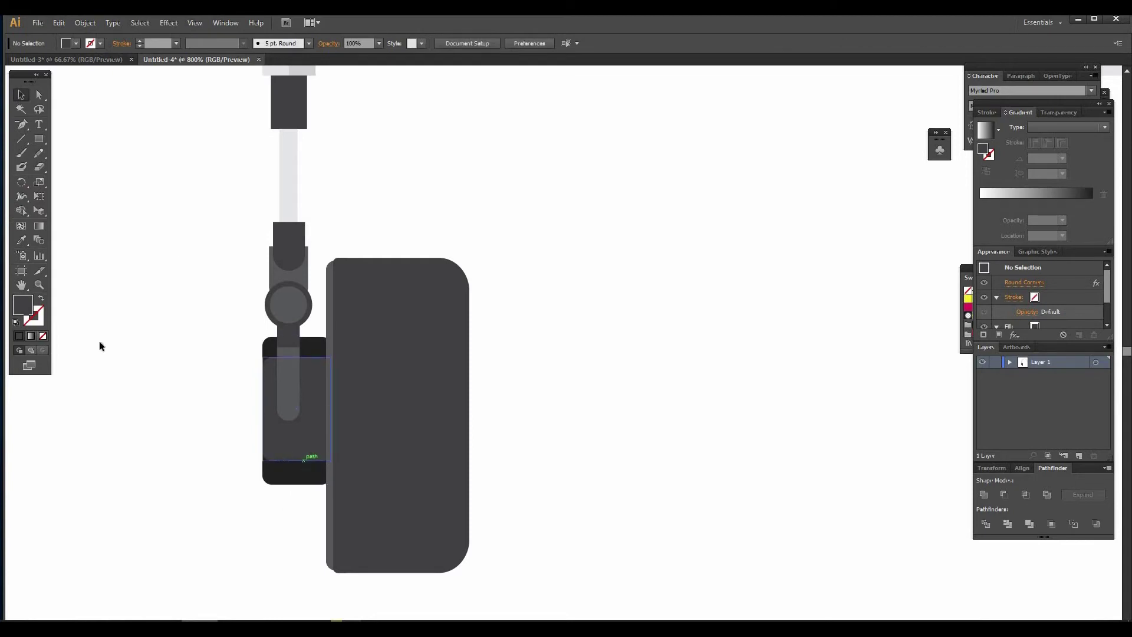
Step: Copy the mid-gray U-shaped joint piece and place the copy on the empty canvas outside the small outer rectangle
drag(39, 139, 69, 142)
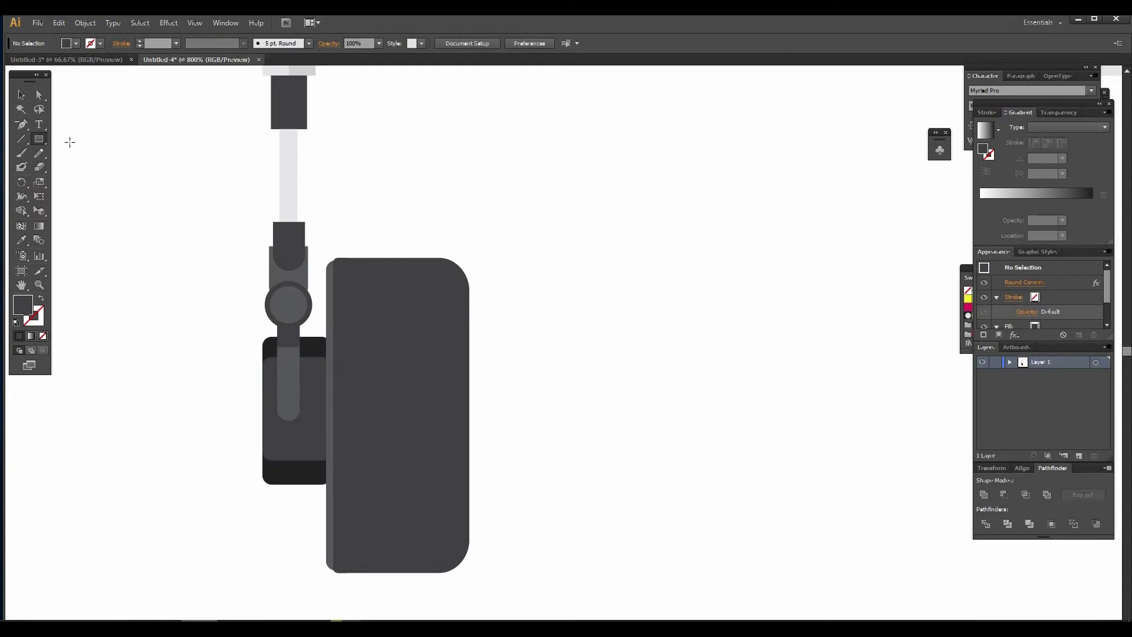
key(ctrl+z)
key(ctrl+shift+z)
key(ctrl+c)
key(ctrl+f)
click(21, 94)
drag(308, 281, 165, 420)
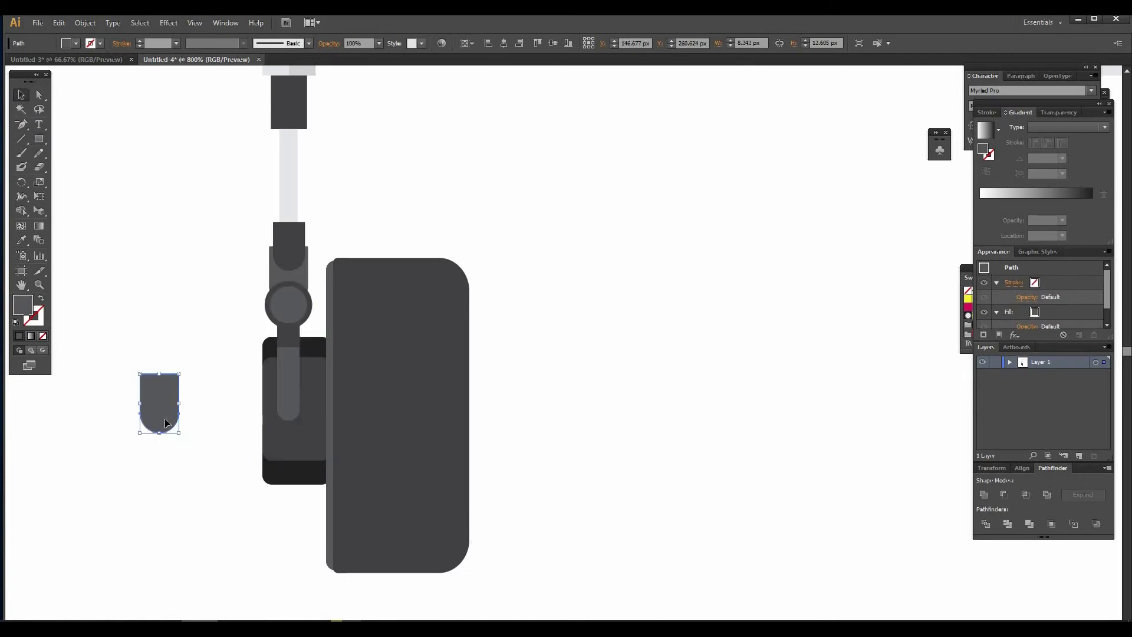
Step: Rotate the copied mid-gray U-shaped piece a quarter turn so its rounded end faces left and its flat end faces the ear cup
right_click(166, 422)
mouse_move(236, 384)
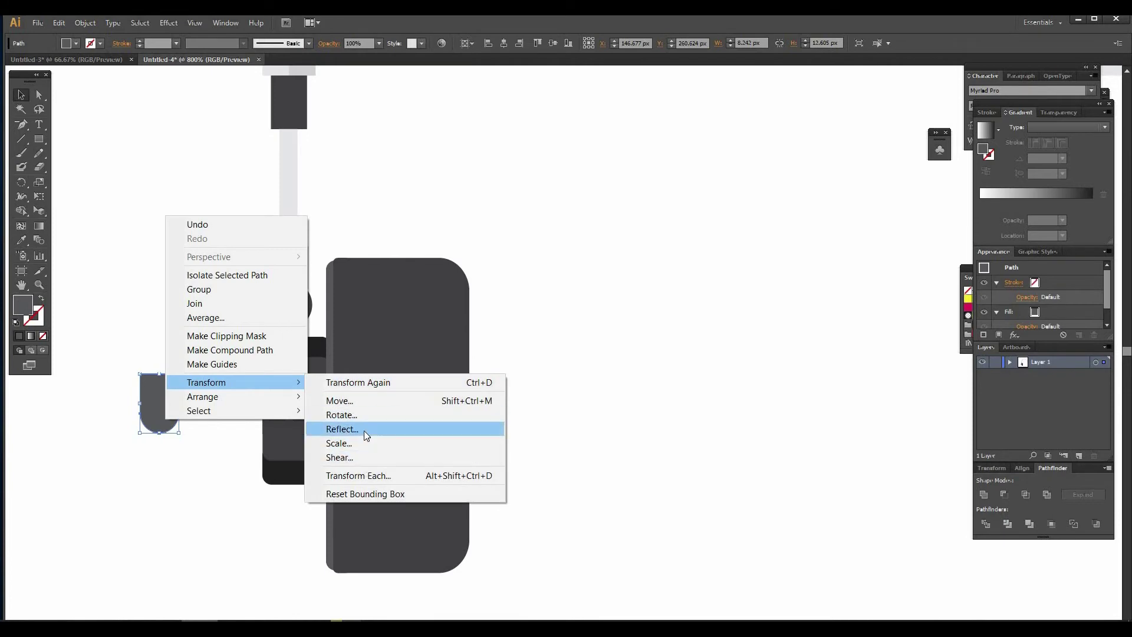
click(362, 416)
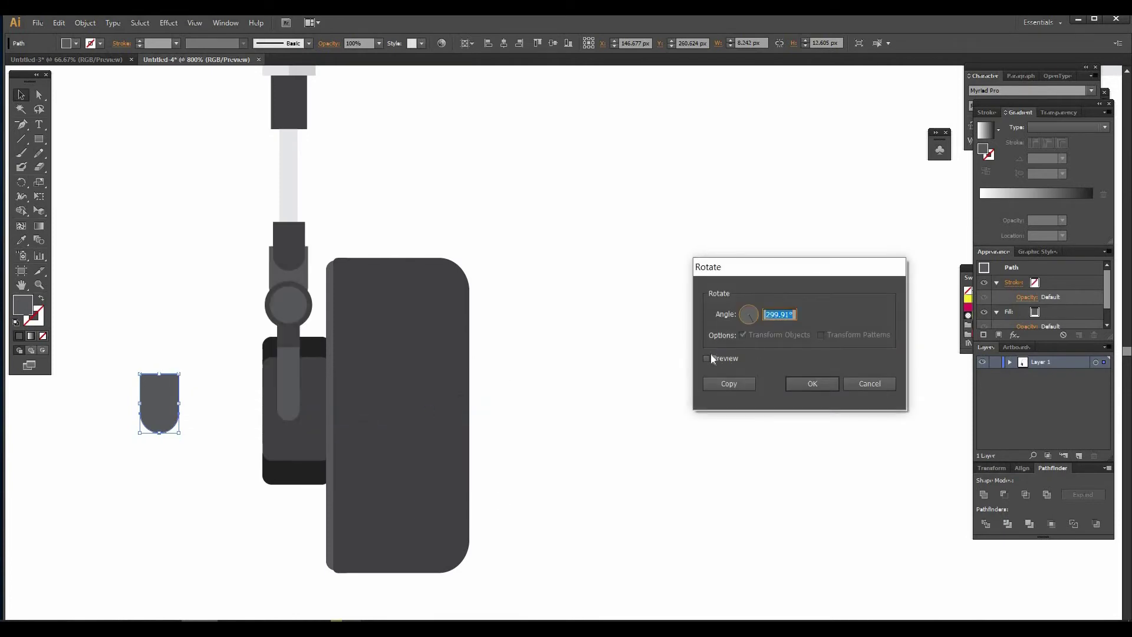
click(707, 358)
click(791, 314)
scroll(788, 315, down, 20)
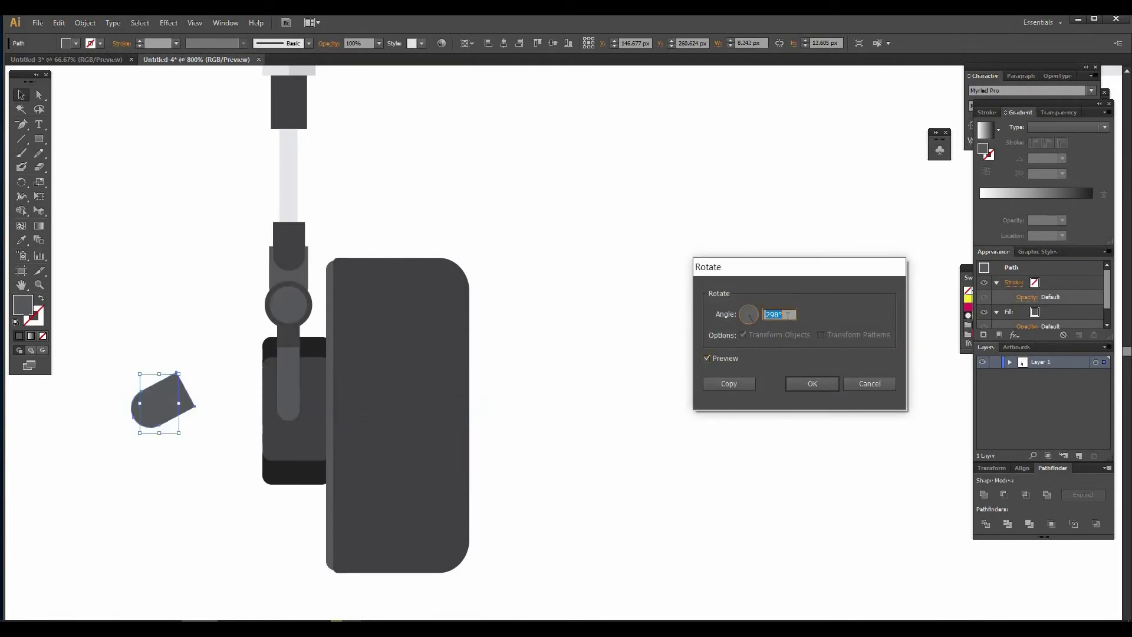
scroll(787, 316, down, 2)
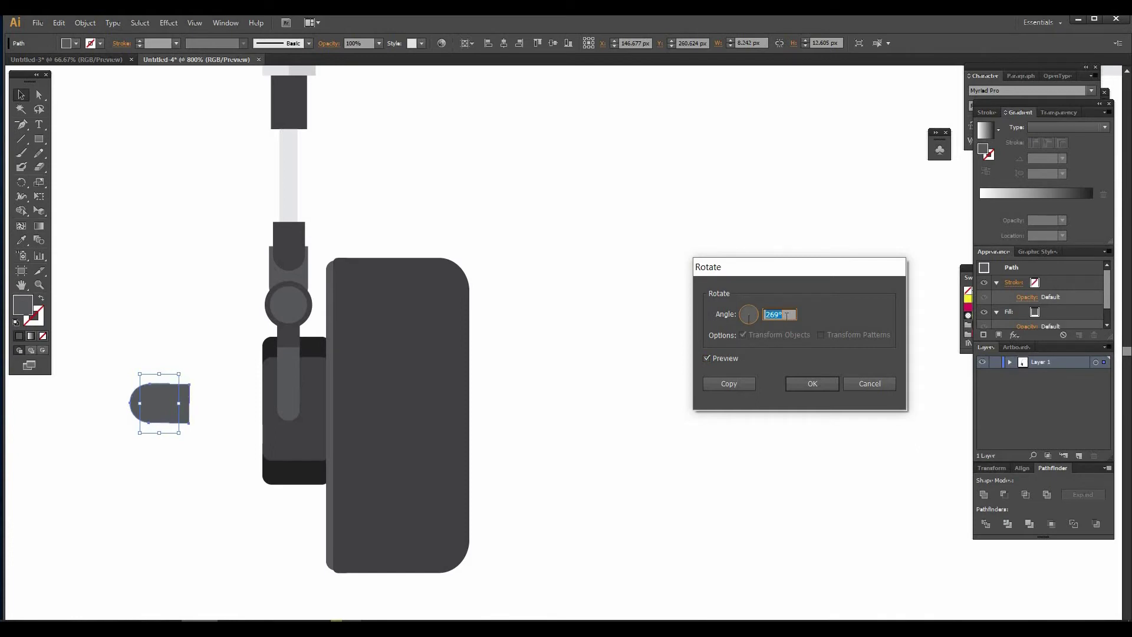
click(812, 384)
Step: Place the rotated piece, scaled down, behind the arm's lower rounded end and fill it with the near-black sampled from the small outer rectangle
drag(156, 410, 305, 423)
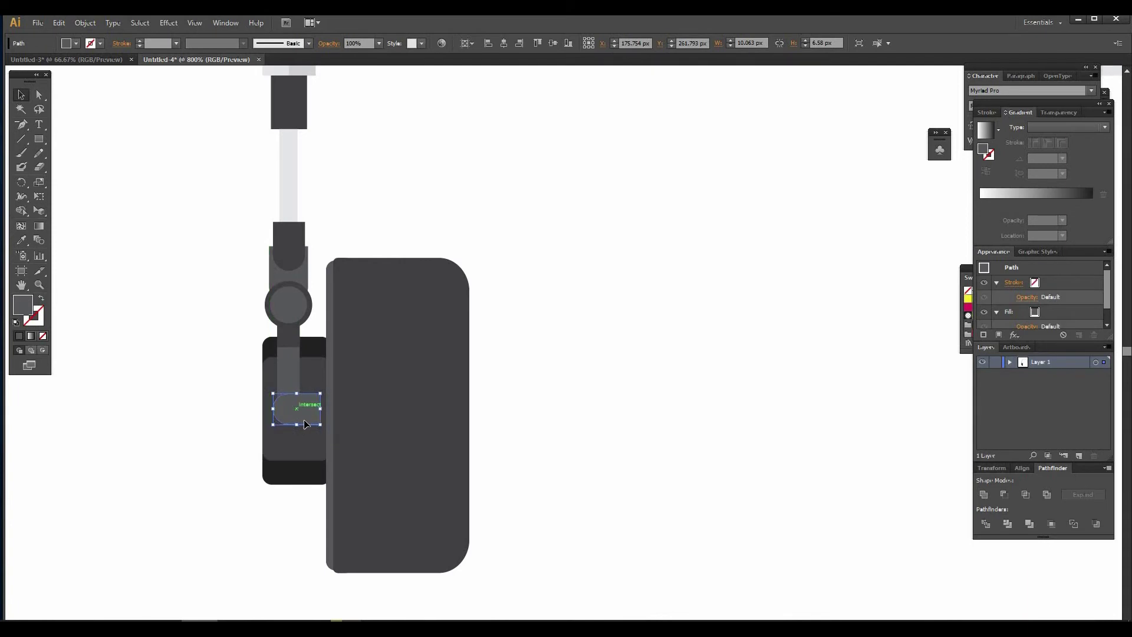
key(ctrl+bracketleft)
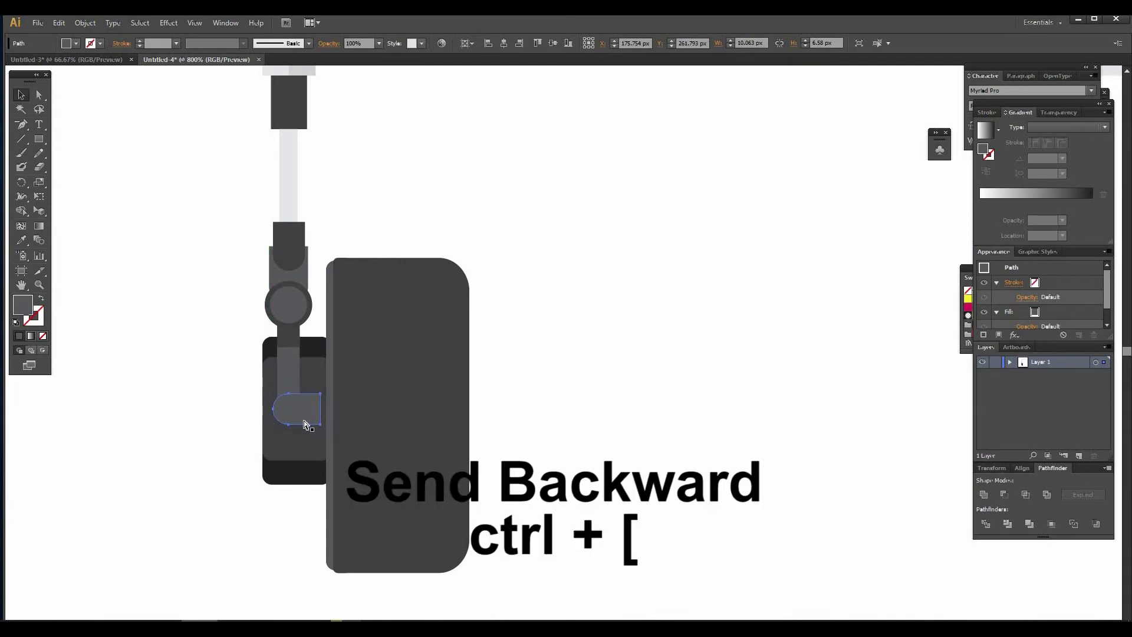
key(i)
click(301, 329)
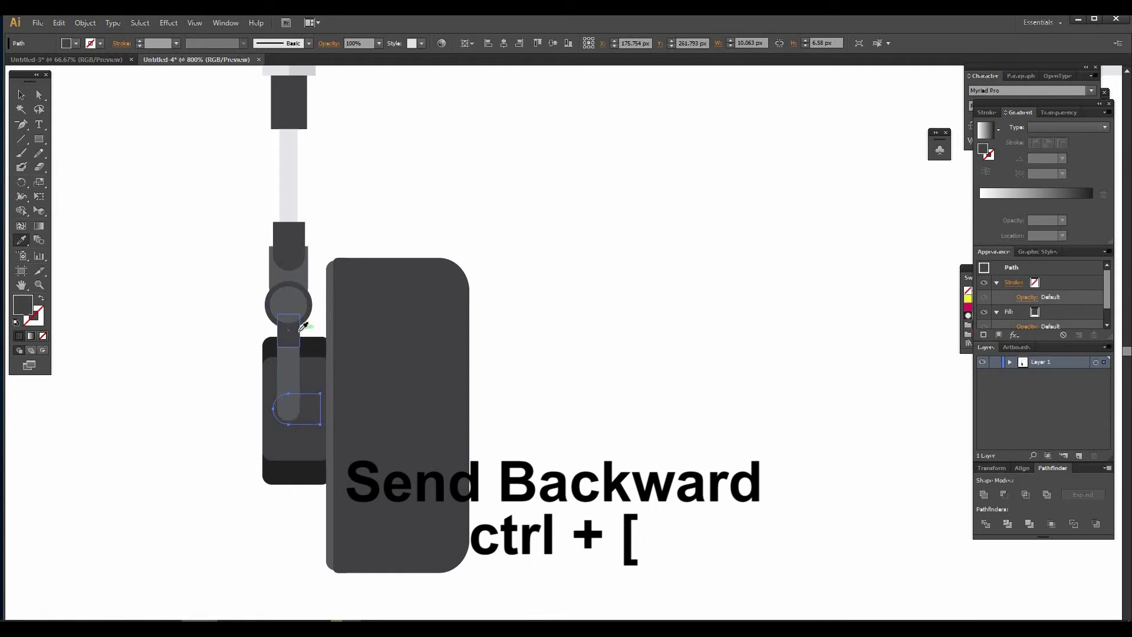
click(306, 273)
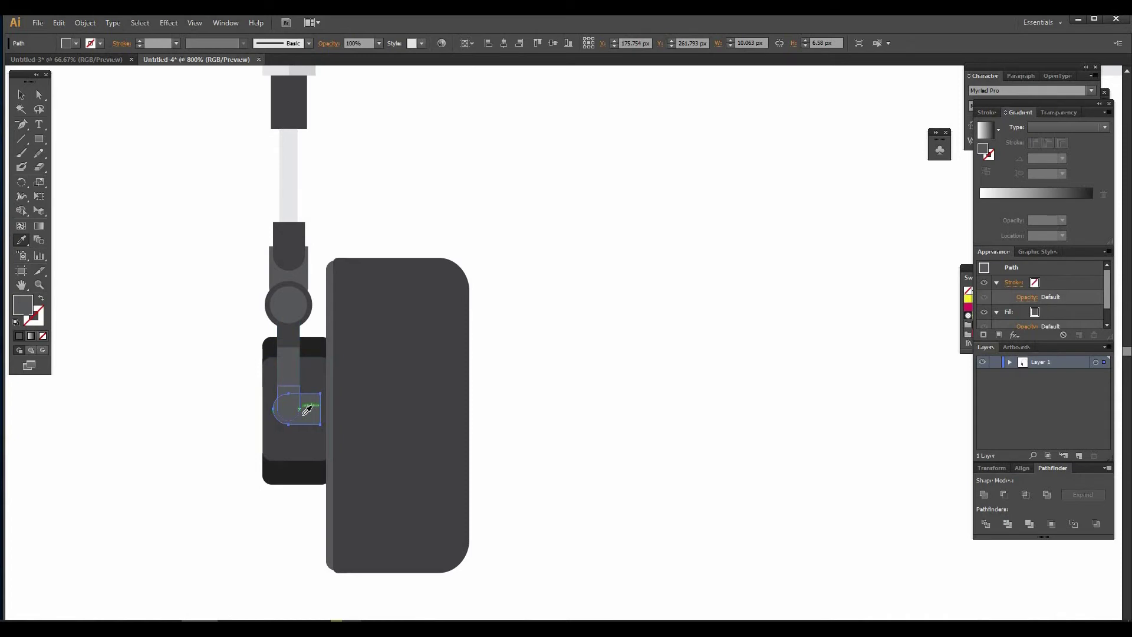
click(313, 343)
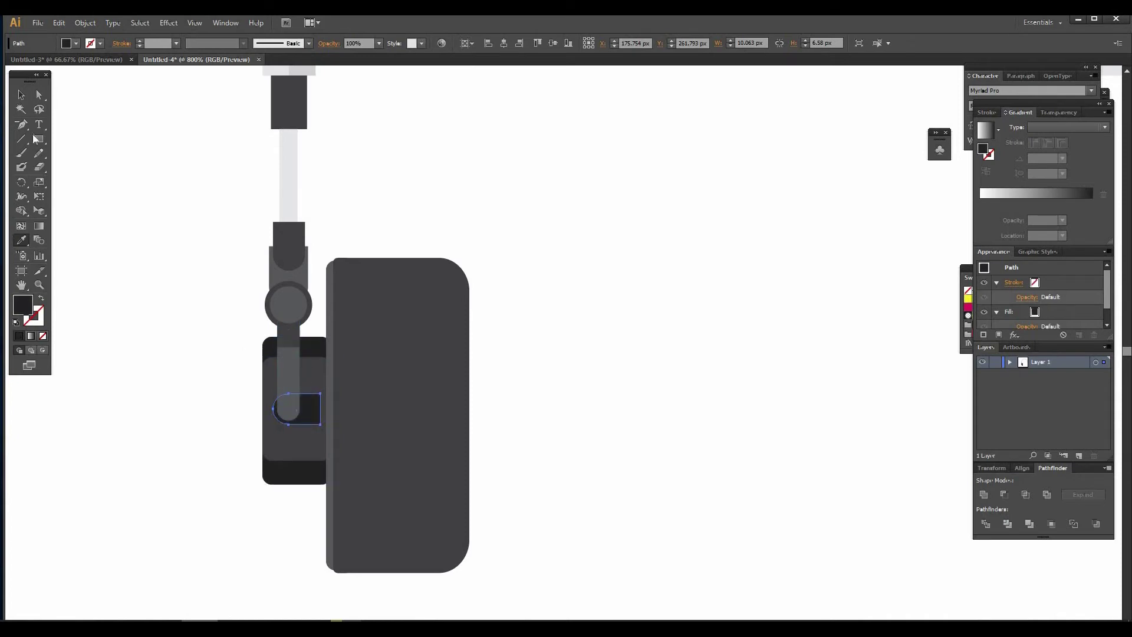
click(21, 95)
click(110, 177)
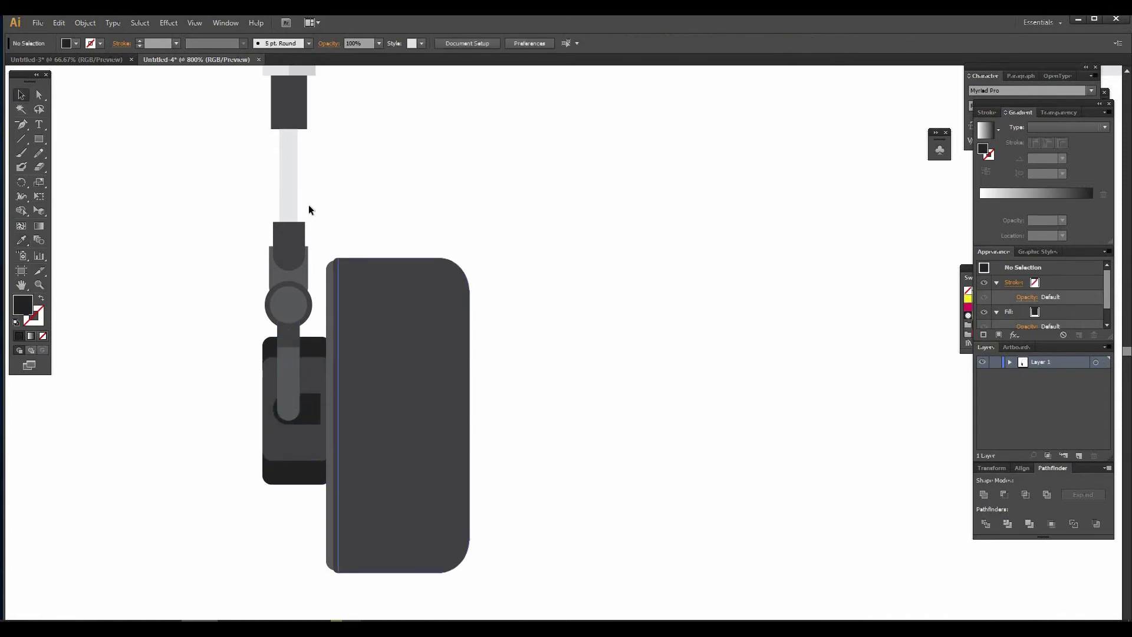
Step: Nudge the whole ear cup slightly left to meet the flat end of the near-black slot
drag(322, 234, 488, 310)
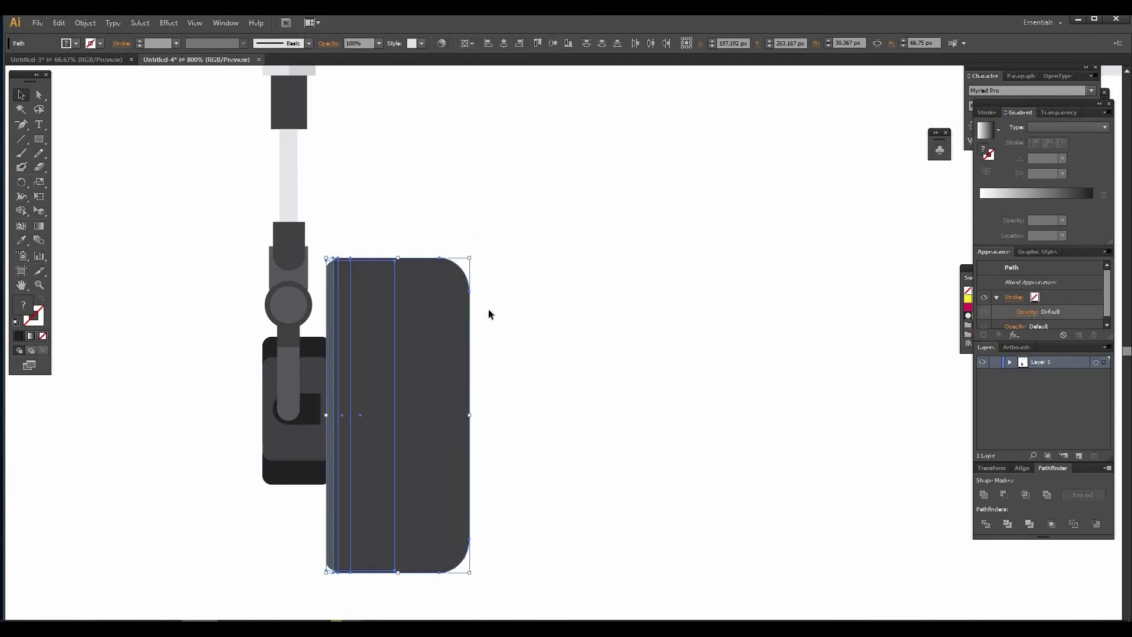
key(Left)
click(497, 310)
click(311, 428)
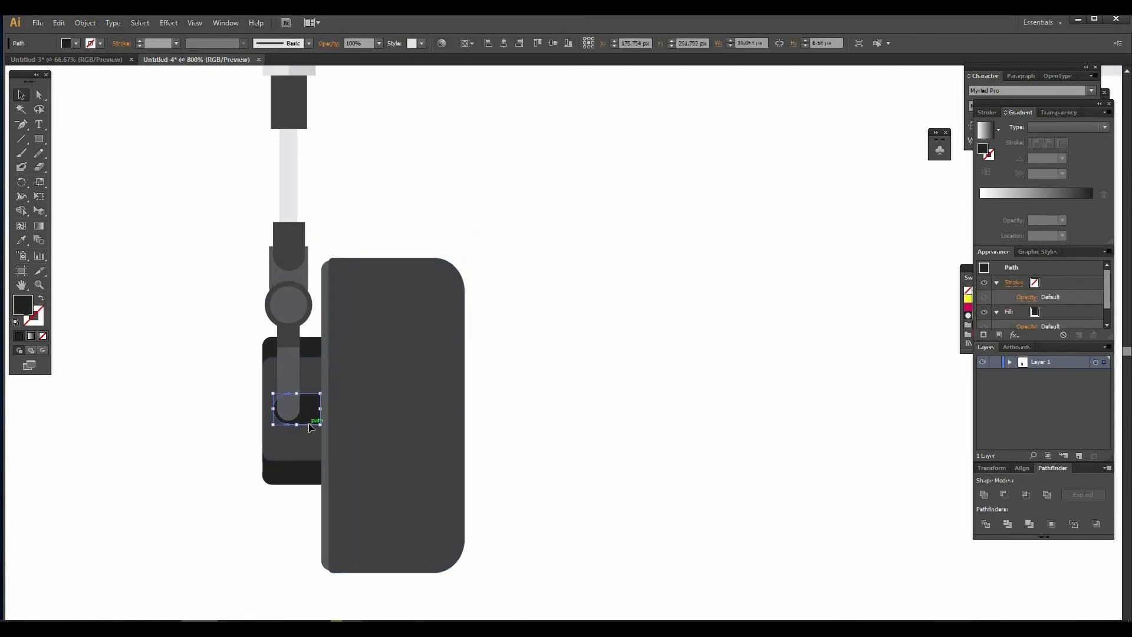
click(522, 408)
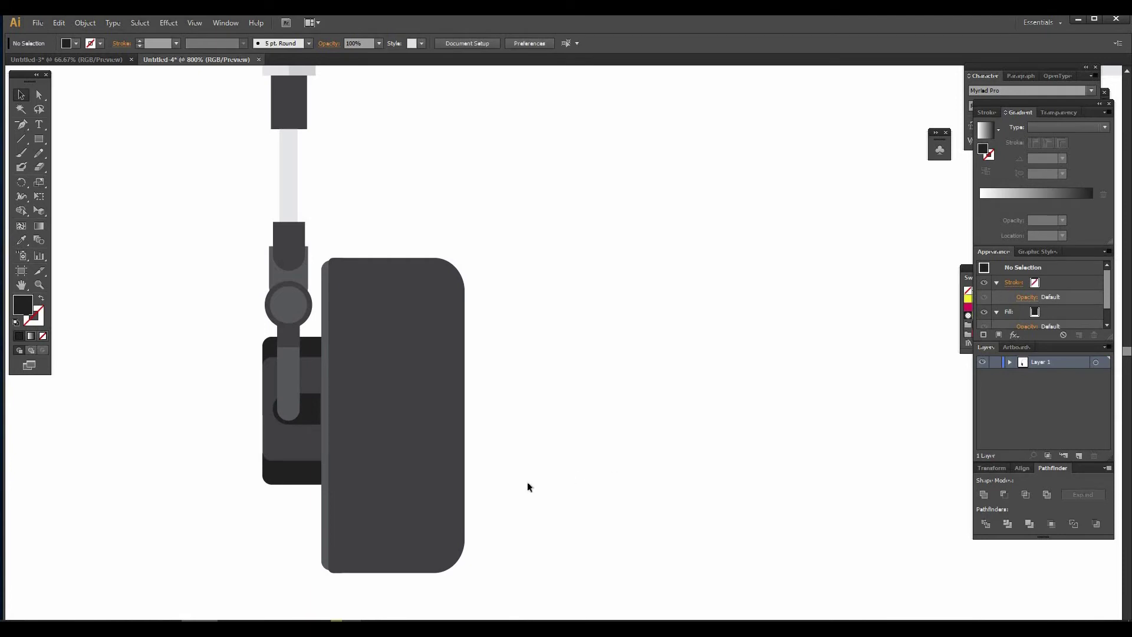
Step: Duplicate the near-black slot slightly down and to the right, and fill the copy with a medium gray swatch
drag(301, 421, 303, 423)
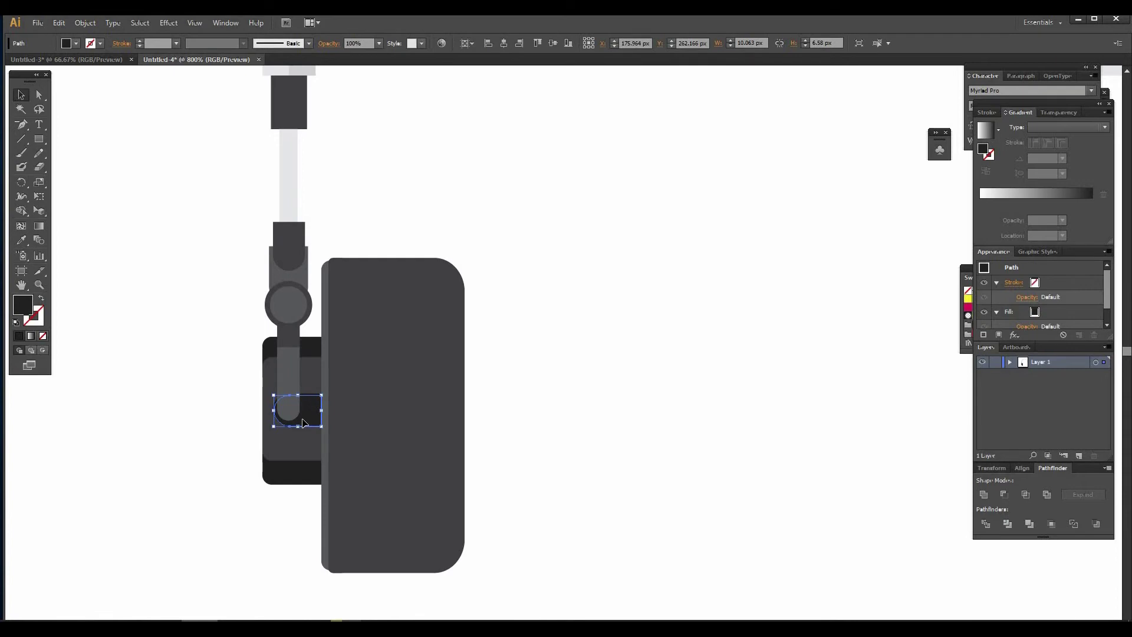
click(303, 422)
key(i)
click(295, 243)
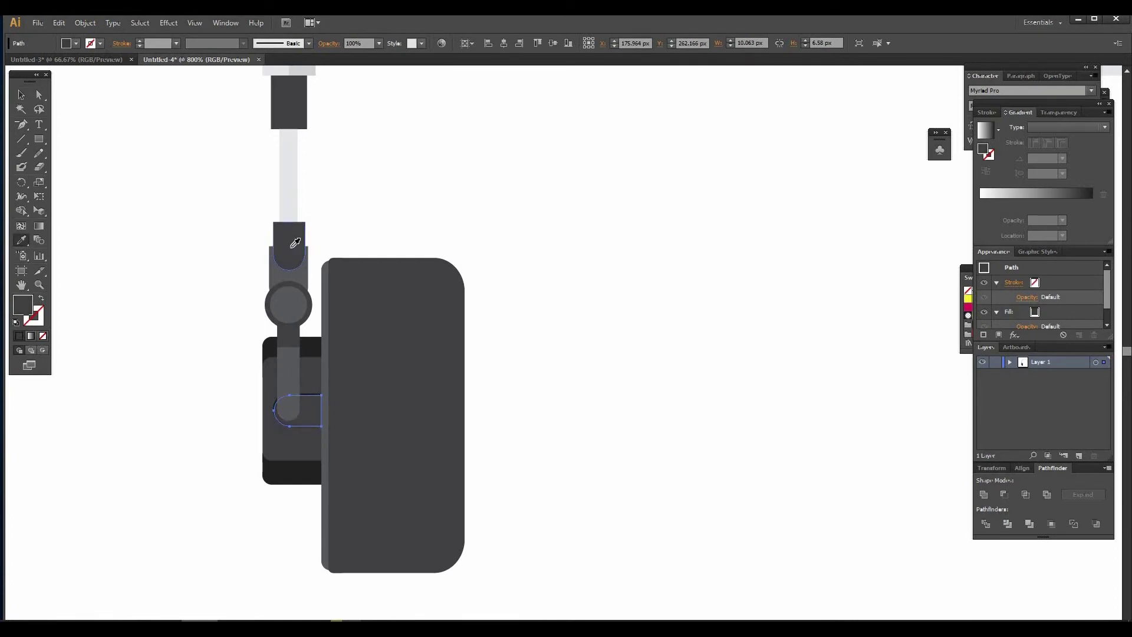
click(76, 43)
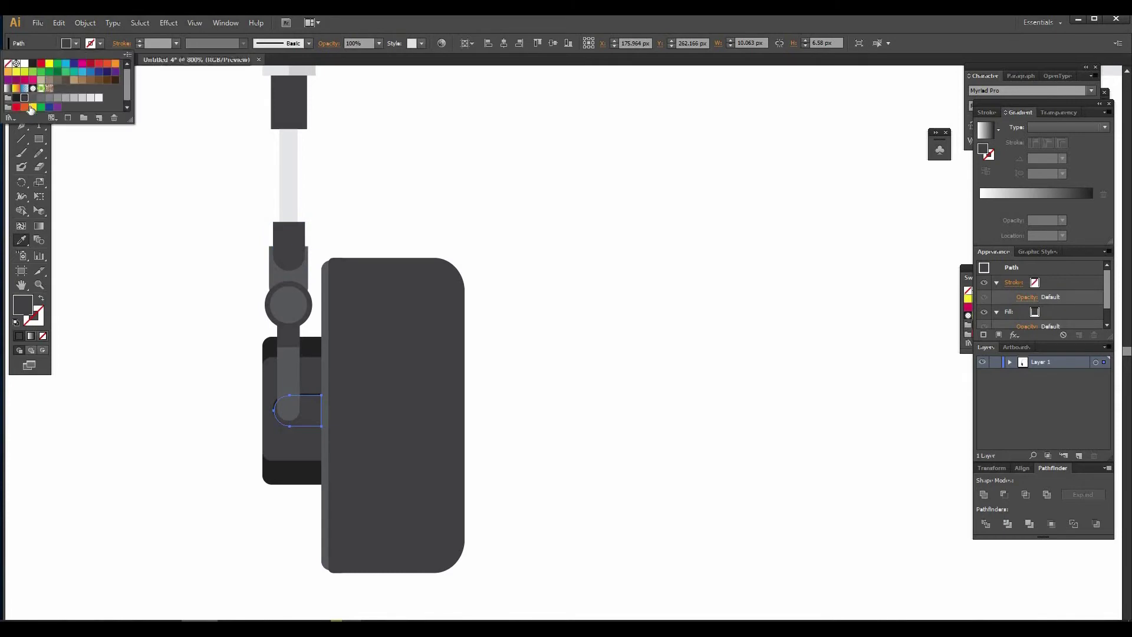
click(39, 98)
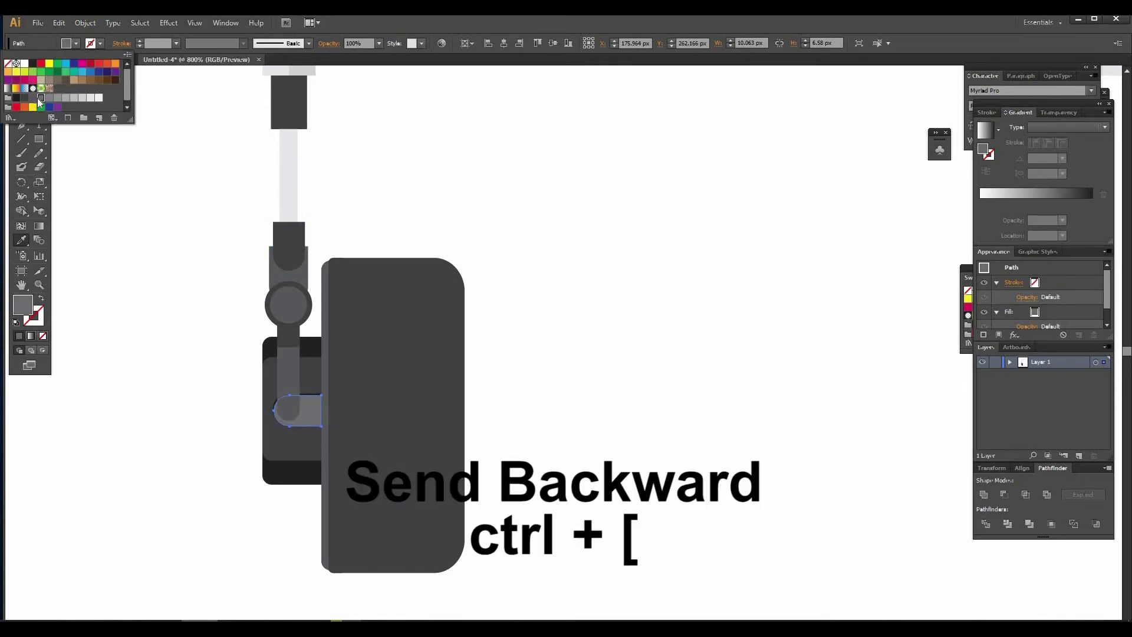
Step: Send the gray copy behind the near-black slot and enlarge it to about 10.63 by 6.95 px as a thin rim
key(ctrl+bracketleft)
click(22, 94)
click(192, 159)
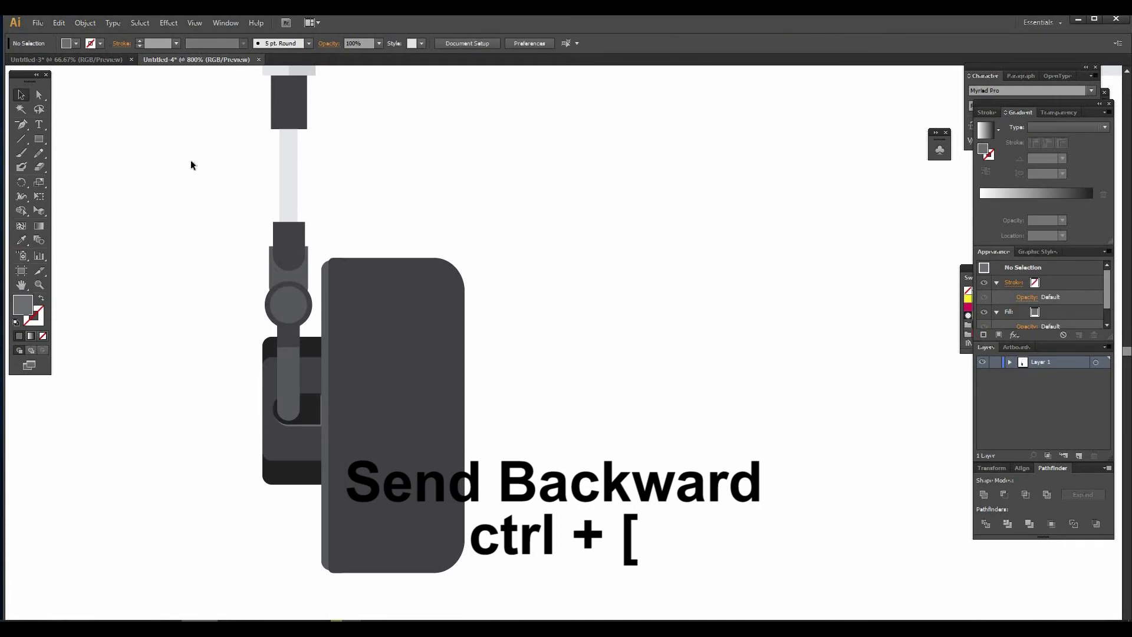
click(319, 432)
drag(272, 395, 269, 393)
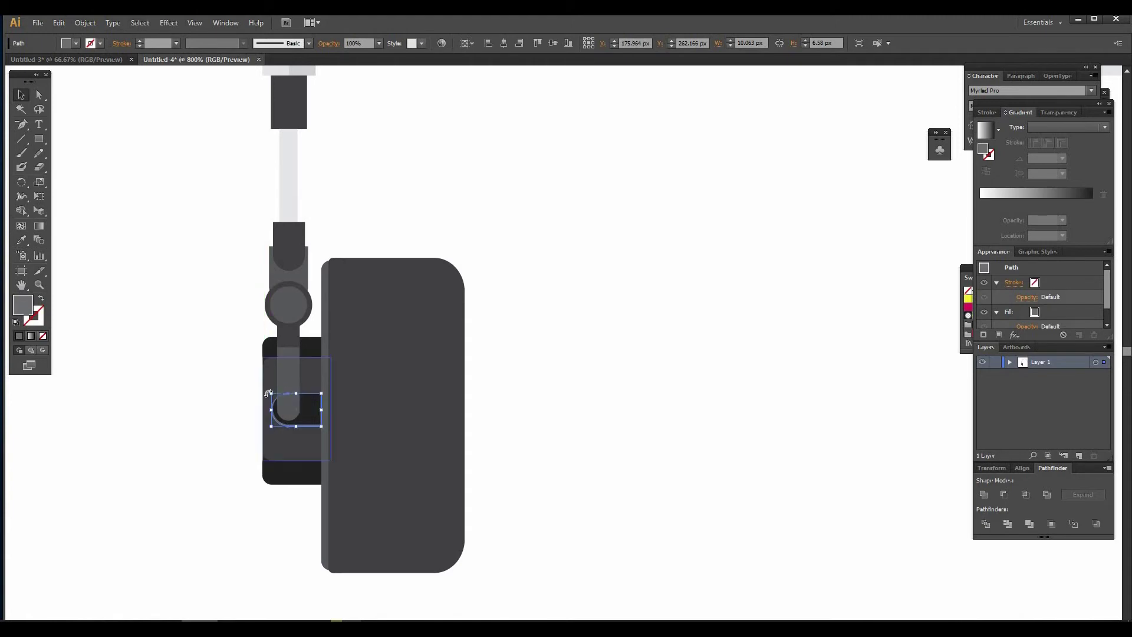
click(524, 402)
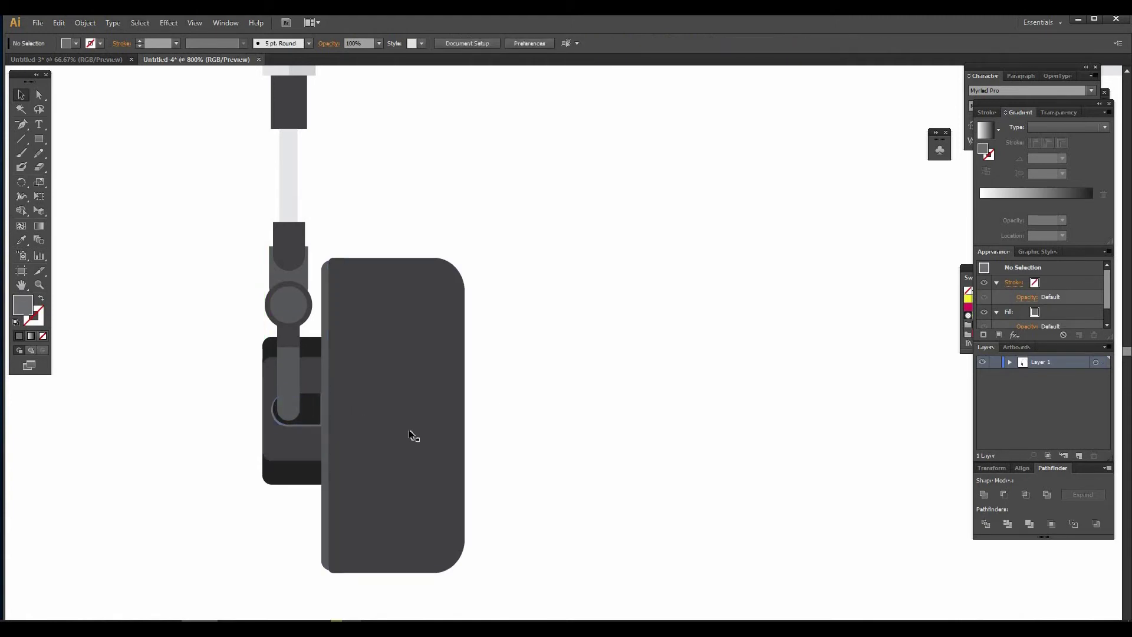
Step: Align the near-black slot and its gray rim on their horizontal centers
click(306, 431)
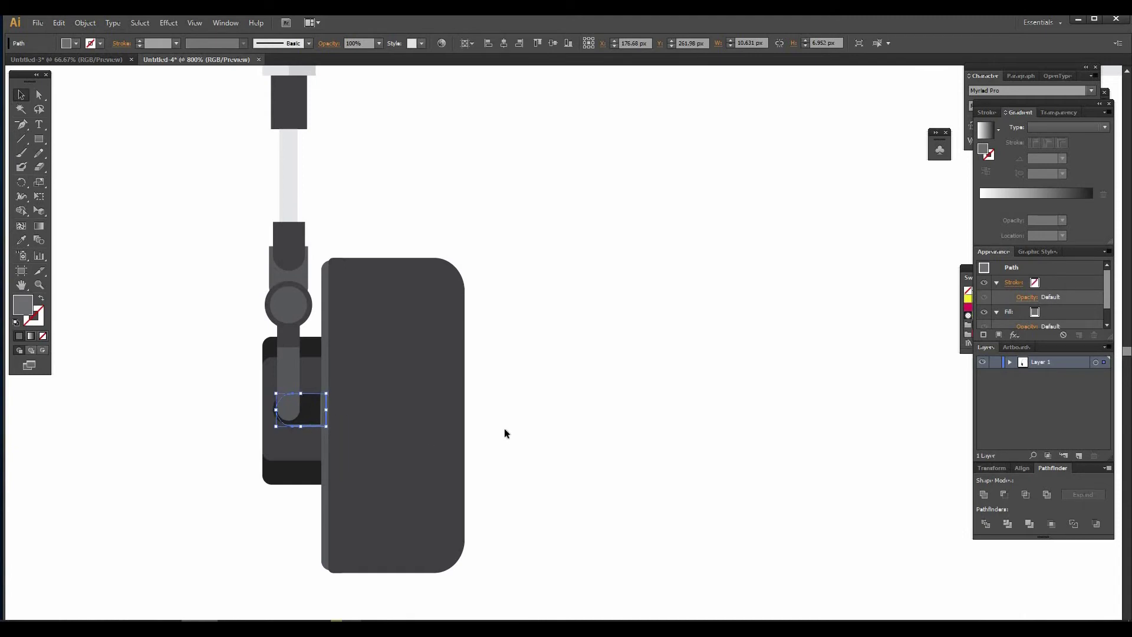
click(506, 435)
click(295, 431)
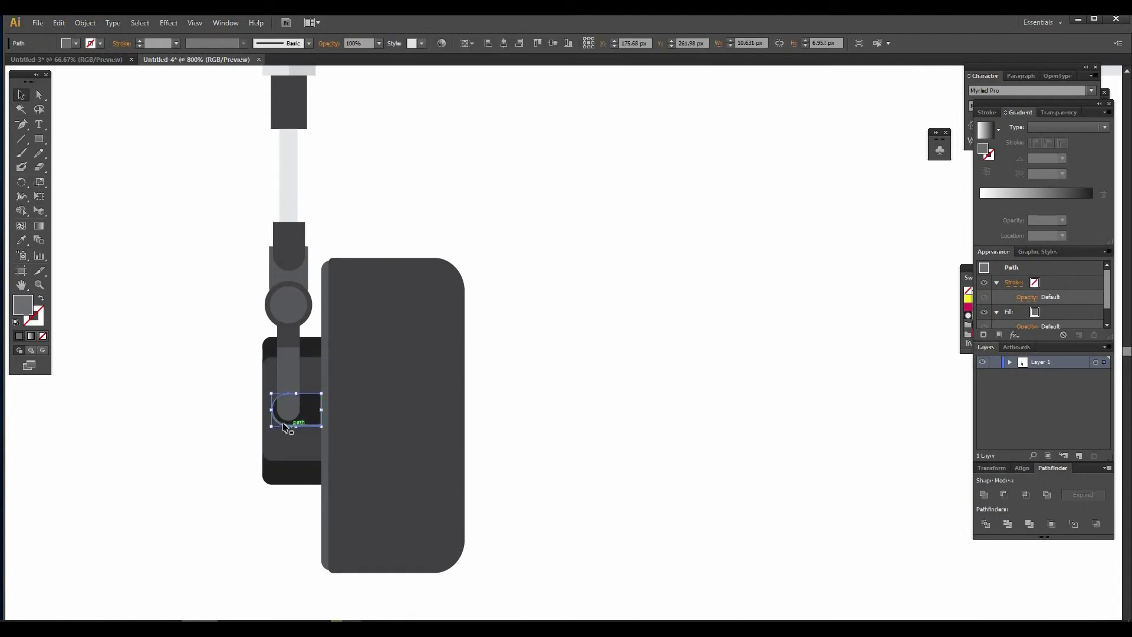
shift+click(281, 426)
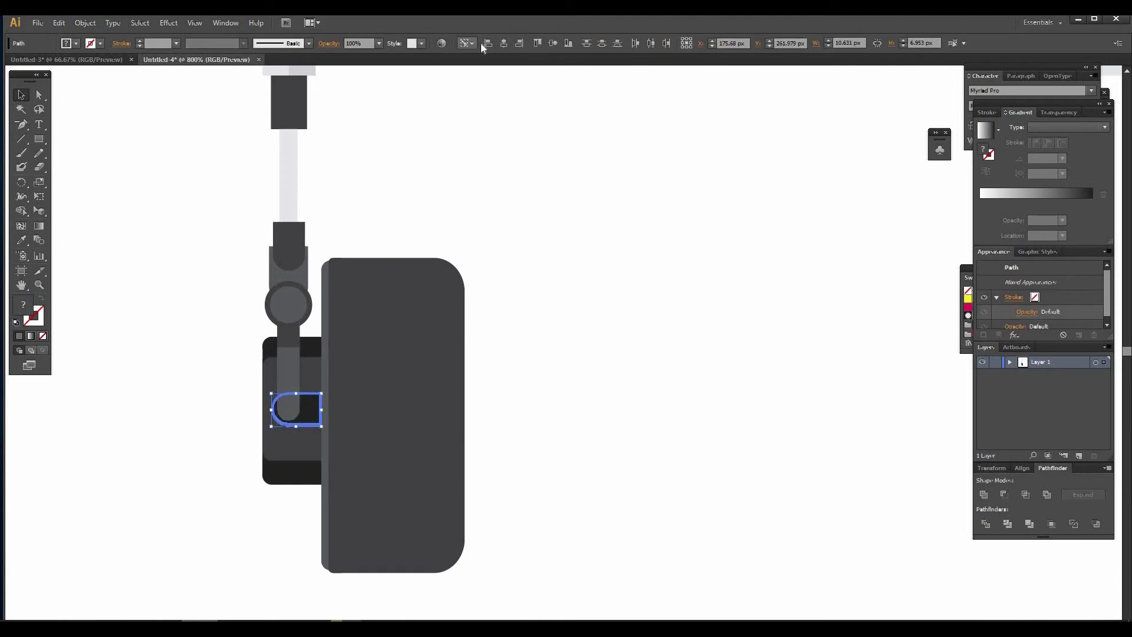
click(504, 44)
click(571, 419)
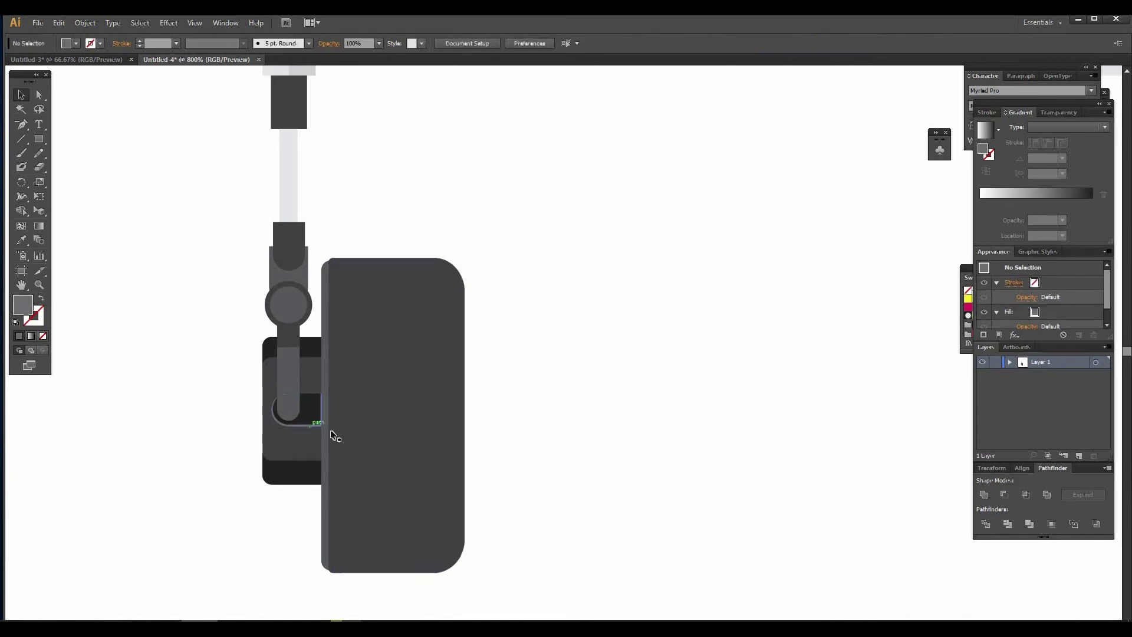
Step: Nudge the whole ear cup a bit further left over the flat end of the rimmed slot
drag(319, 237, 467, 293)
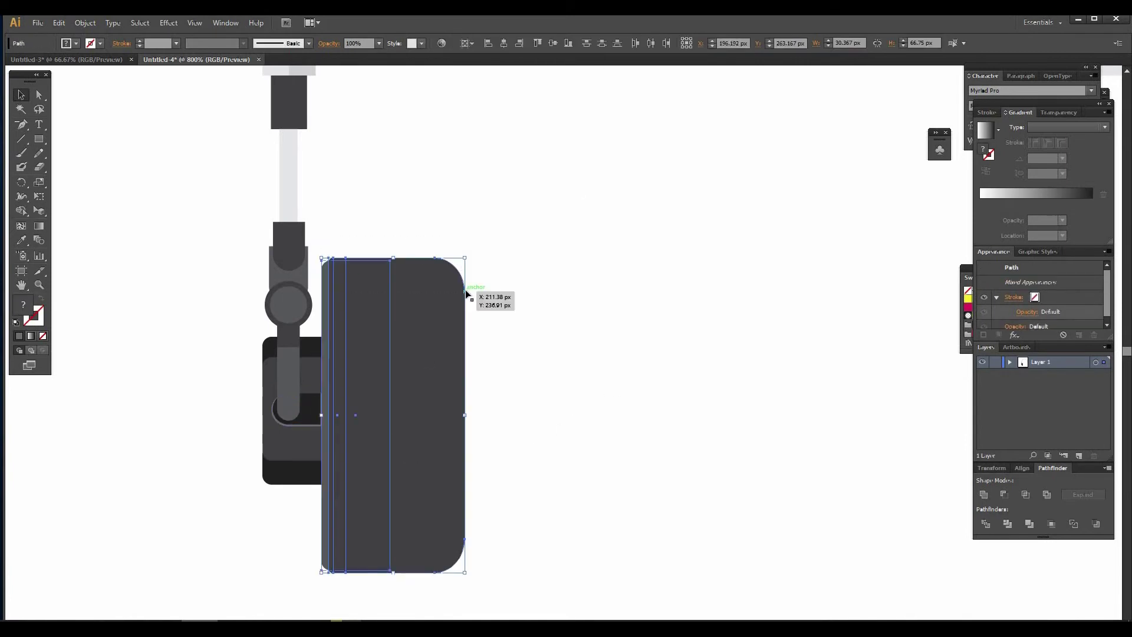
key(Left)
click(569, 406)
Step: Narrow the wide dark gray ear cup piece slightly by pulling in its right-hand rounded edge
key(ctrl+minus)
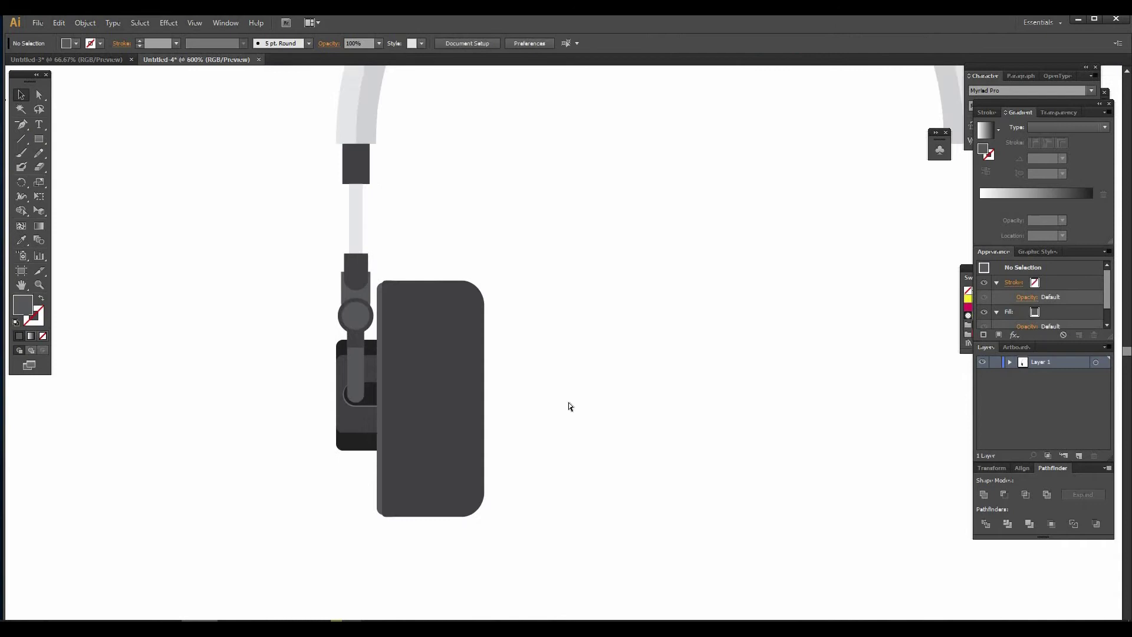
key(ctrl+minus)
key(ctrl+minus)
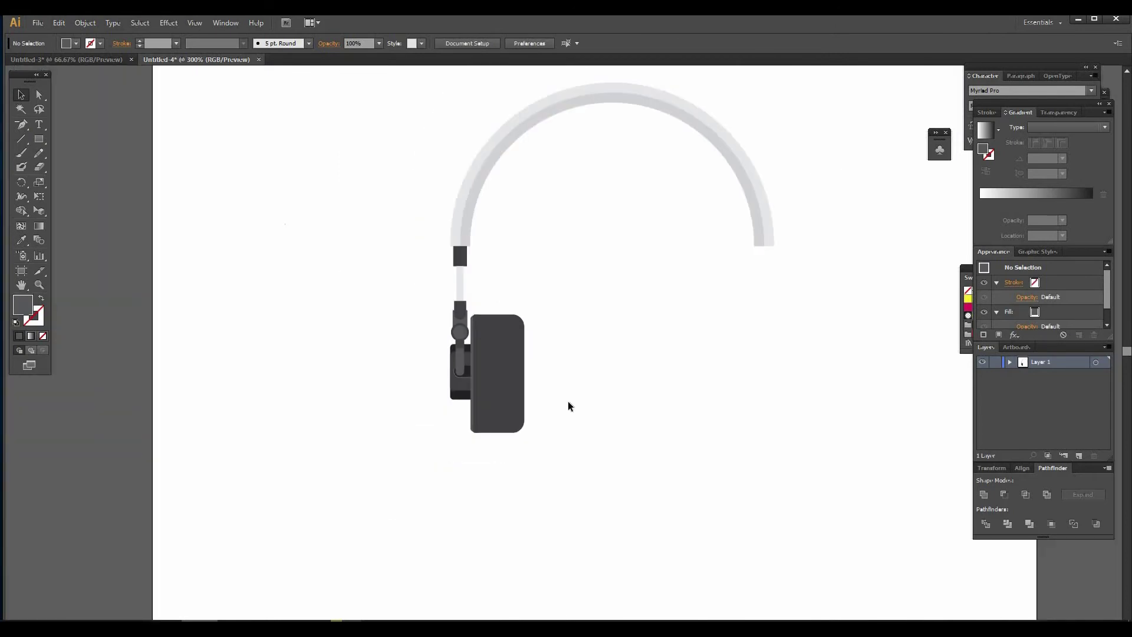
click(498, 384)
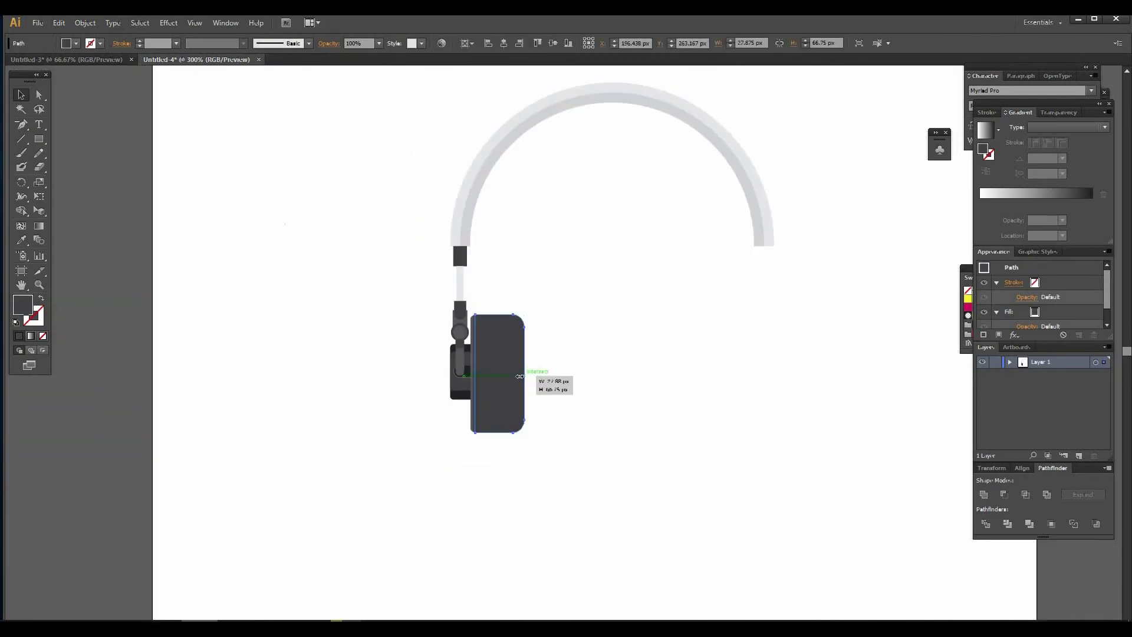
drag(520, 376, 520, 376)
click(584, 380)
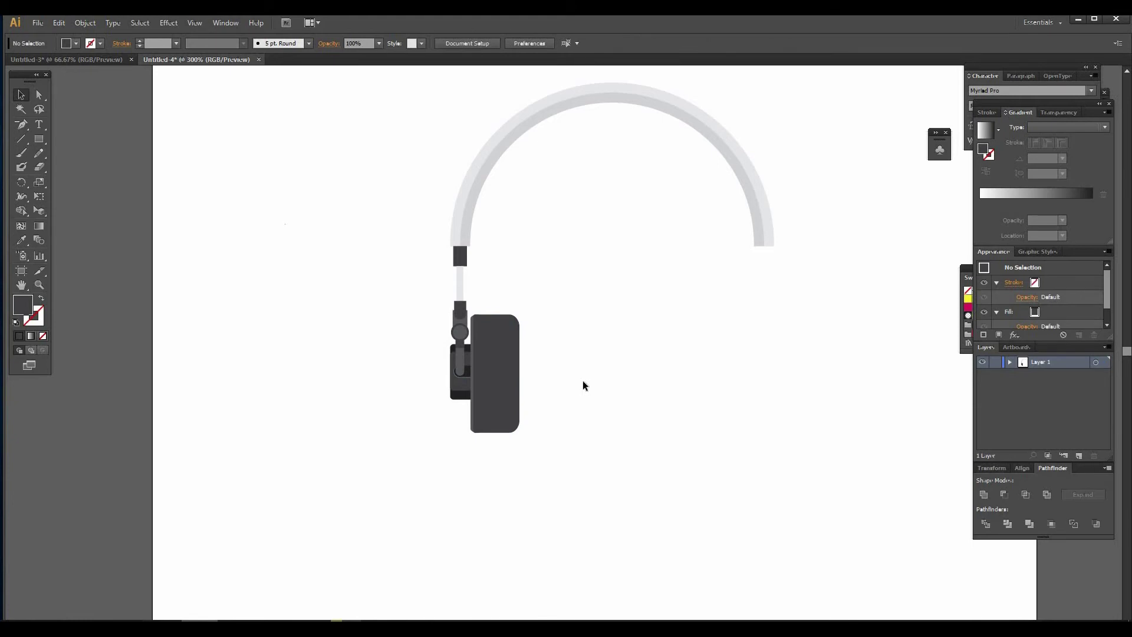
Step: Group the connector, rod, joint and ear cup, and place a copy reflected across the vertical axis under the arch's right end
drag(572, 440, 352, 250)
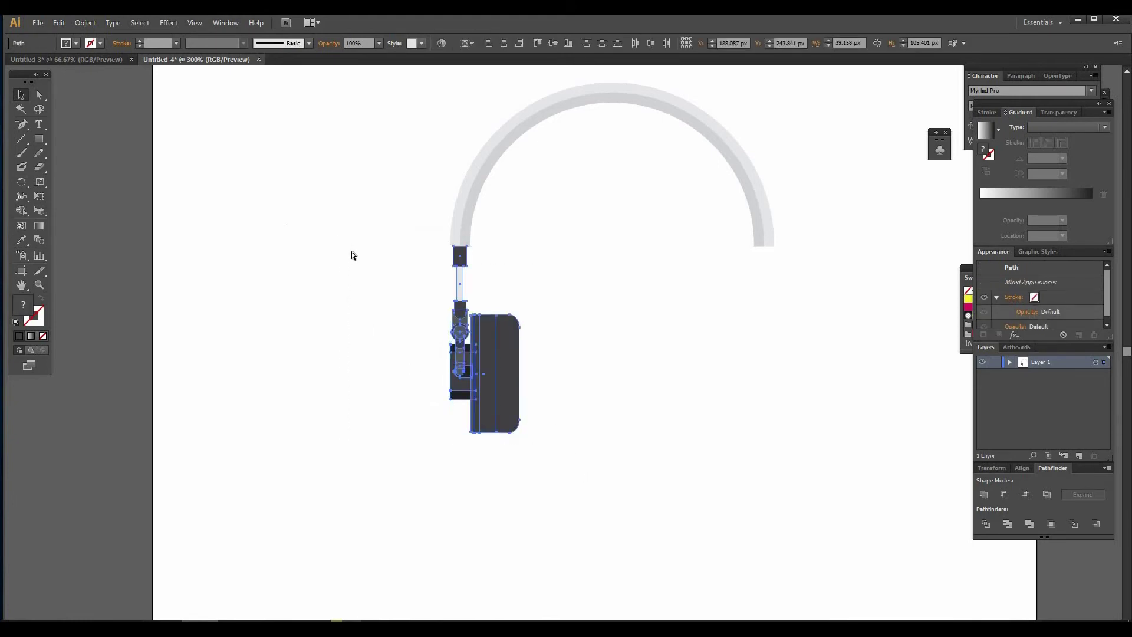
key(ctrl+g)
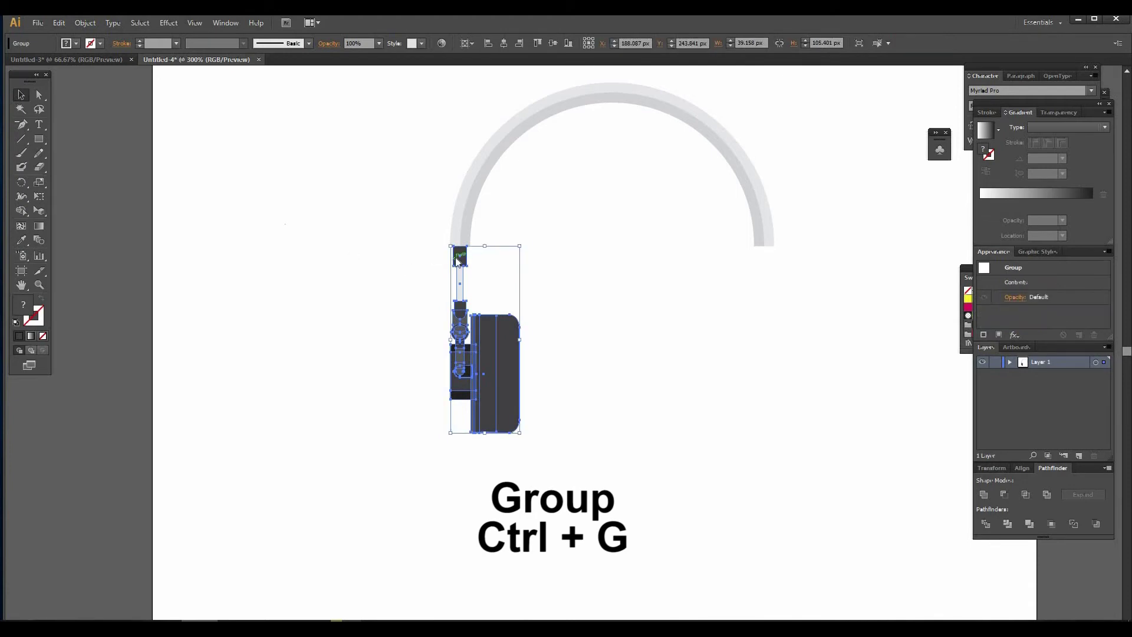
right_click(457, 258)
mouse_move(536, 351)
click(653, 401)
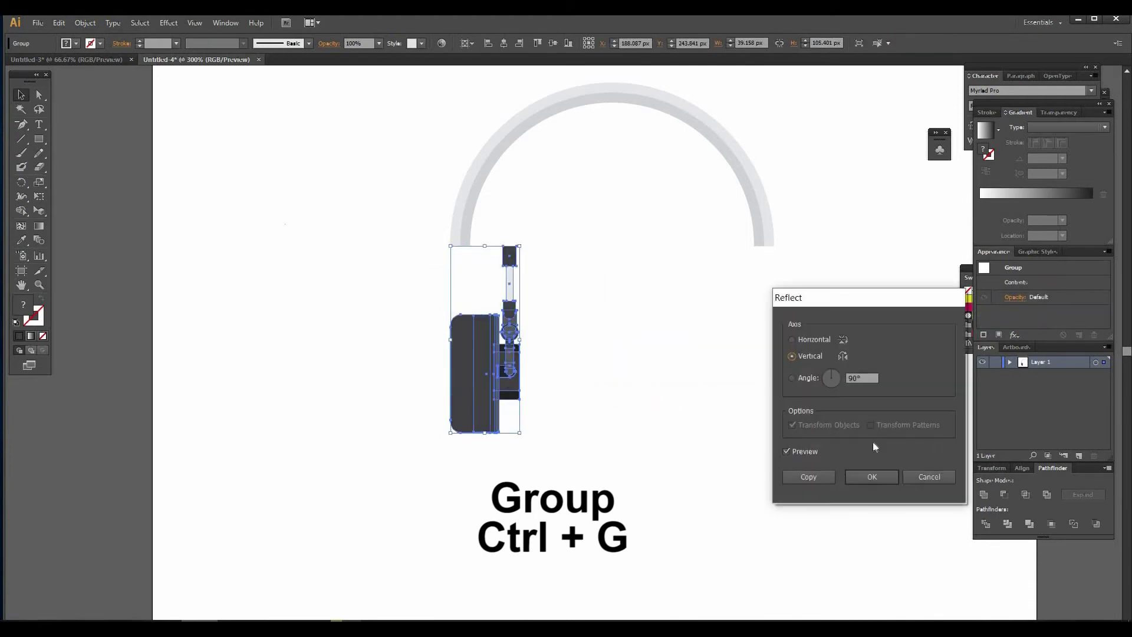
click(870, 473)
drag(509, 387, 755, 385)
click(547, 398)
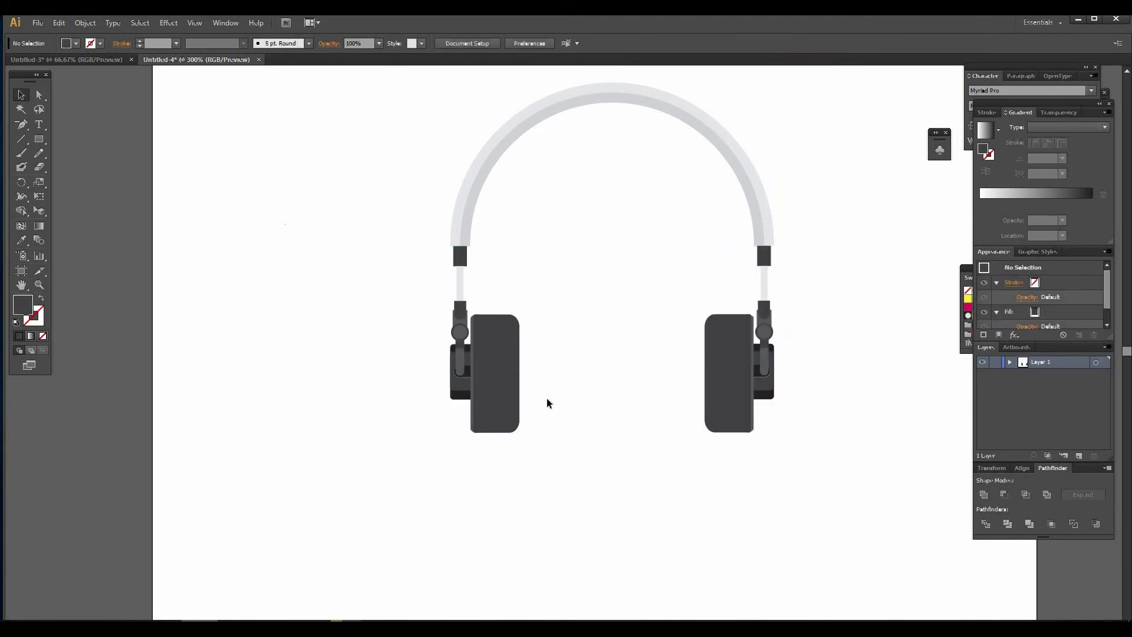
scroll(547, 398, up, 1)
drag(509, 389, 409, 434)
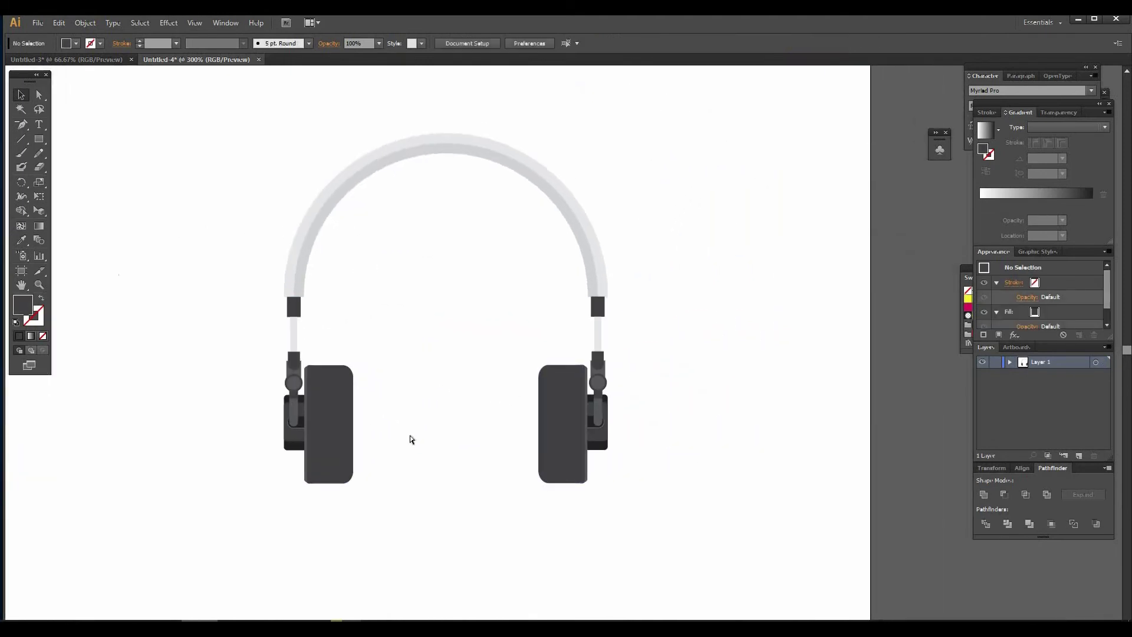
key(ctrl+minus)
scroll(425, 441, down, 1)
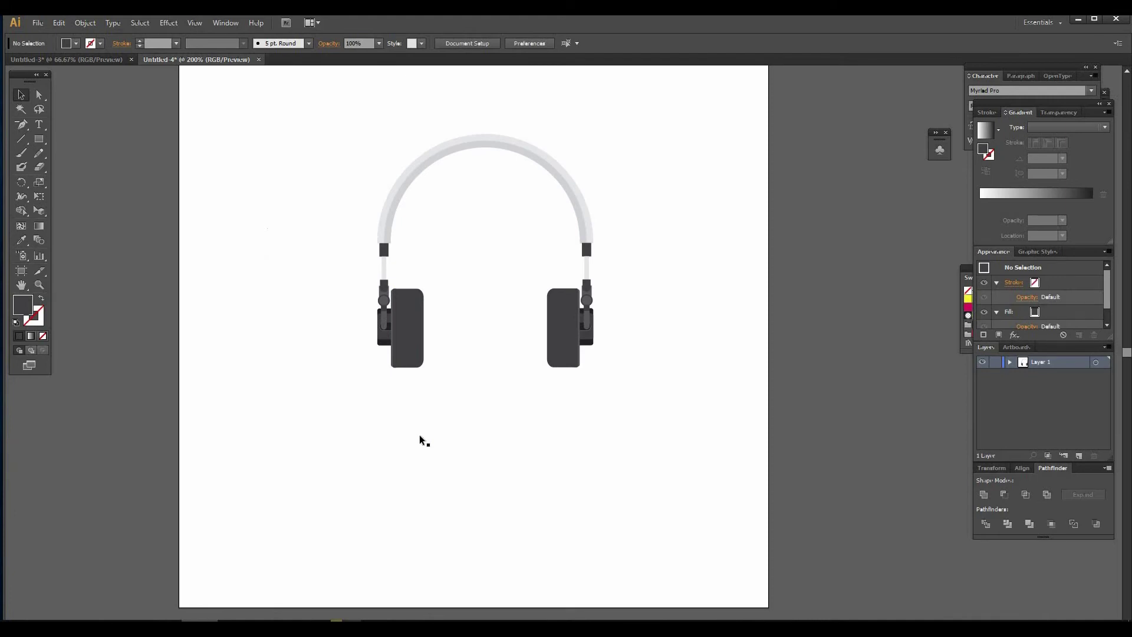
Step: Draw a 500 x 500 px square covering the whole artboard and send it behind the headphones
scroll(424, 442, down, 1)
drag(297, 99, 663, 429)
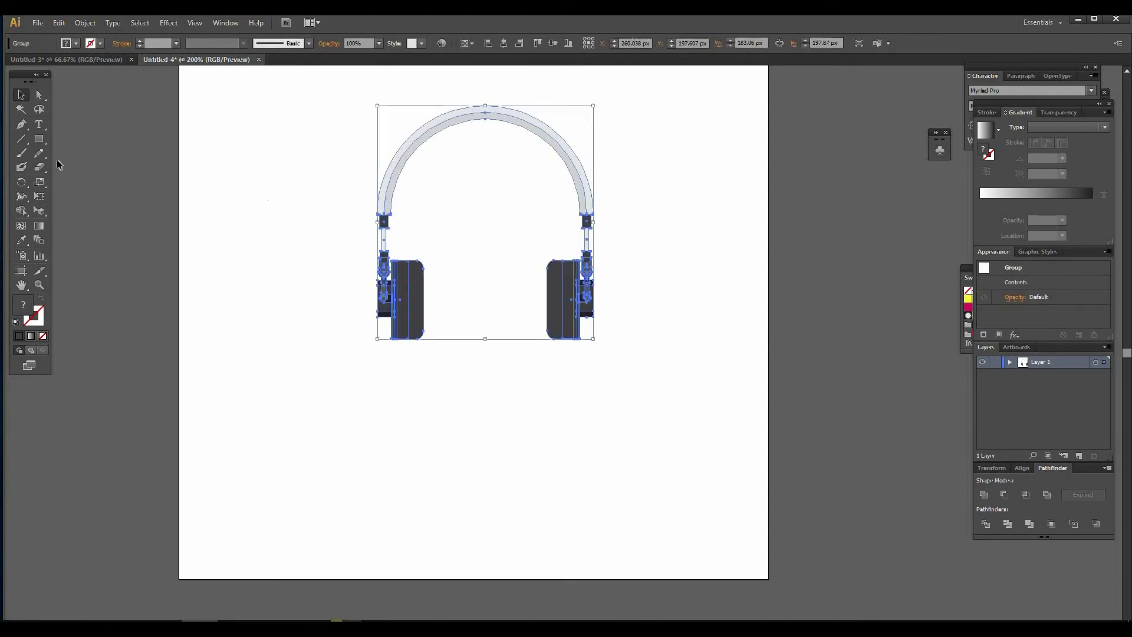
scroll(56, 159, up, 1)
click(33, 139)
scroll(118, 186, up, 2)
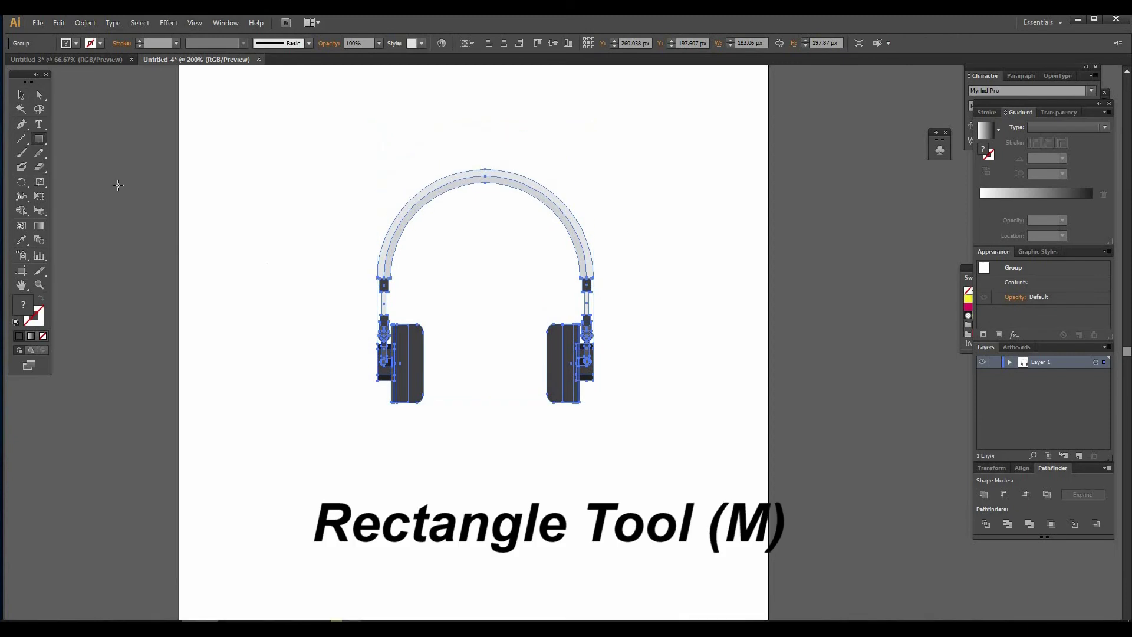
scroll(223, 207, up, 1)
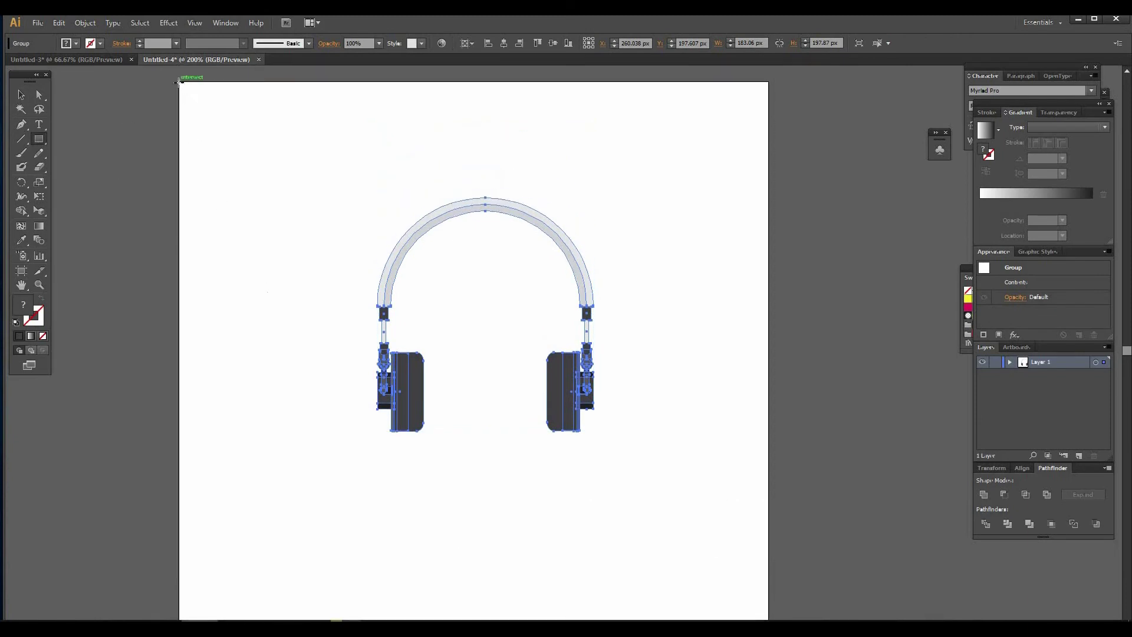
drag(180, 82, 768, 561)
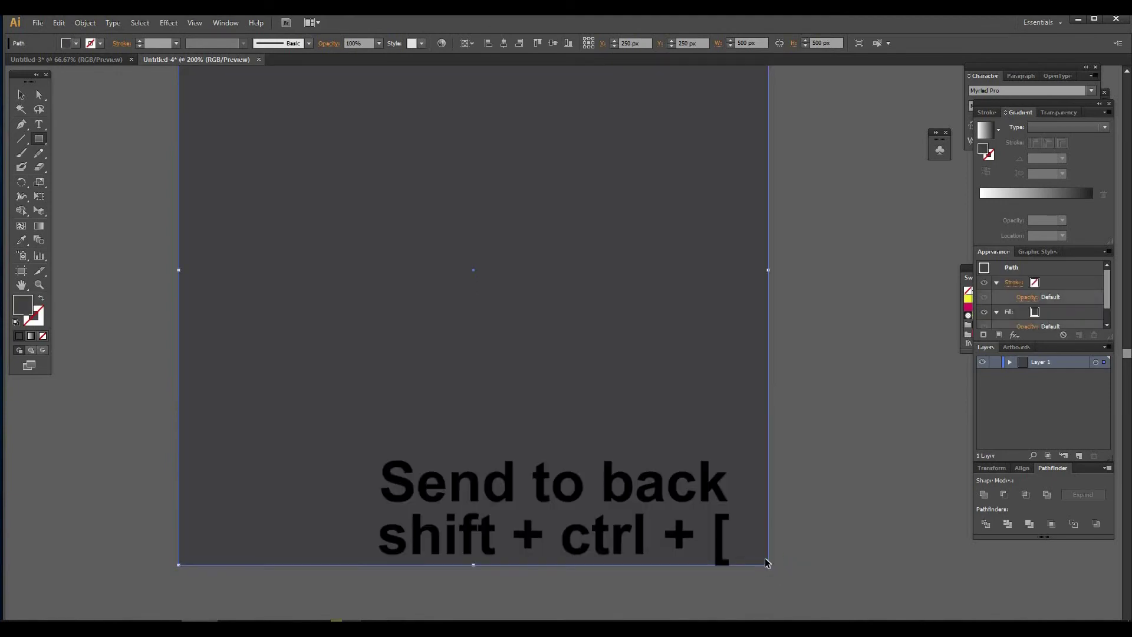
key(ctrl+shift+bracketleft)
Step: Recolor the background square to a neutral mid gray, darker than a first trial of light gray B6B6B7
click(20, 95)
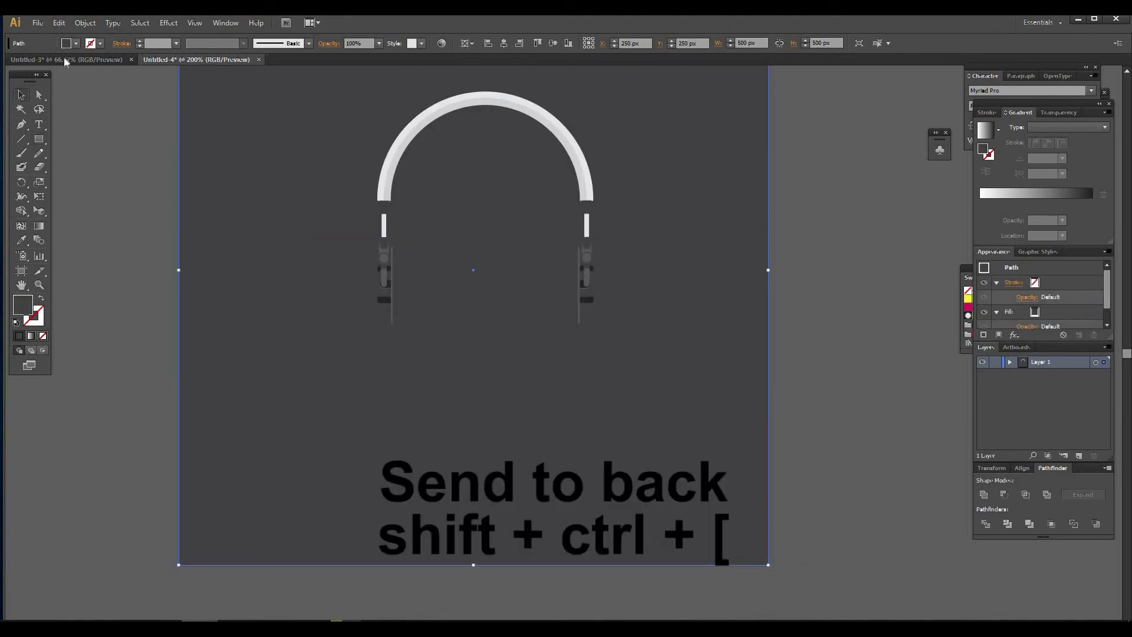
double_click(28, 306)
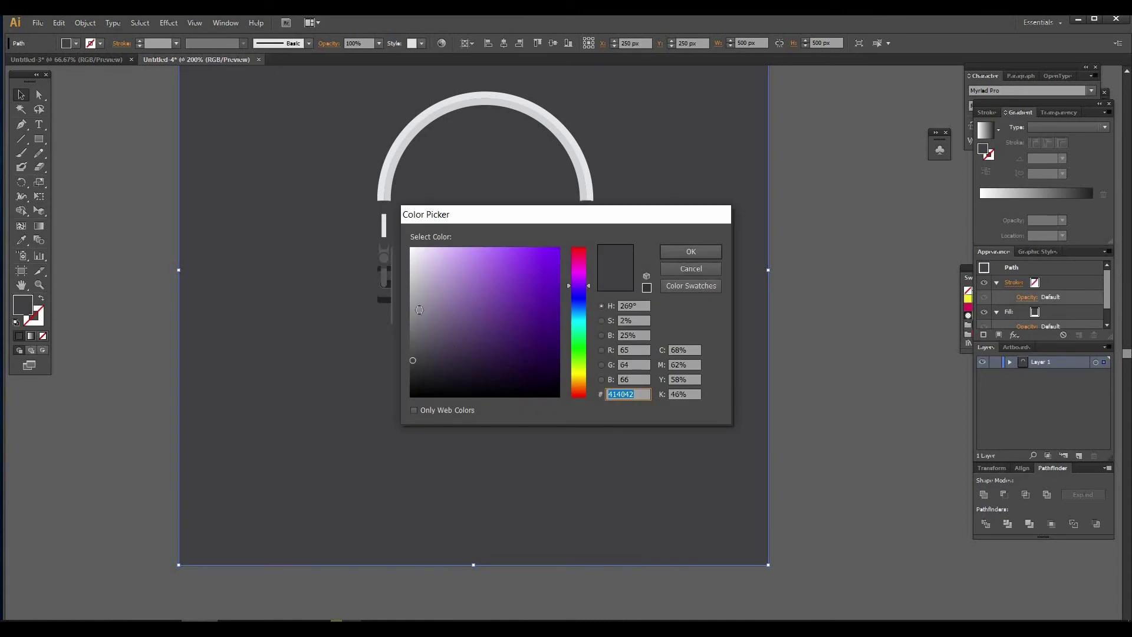
click(413, 288)
click(671, 250)
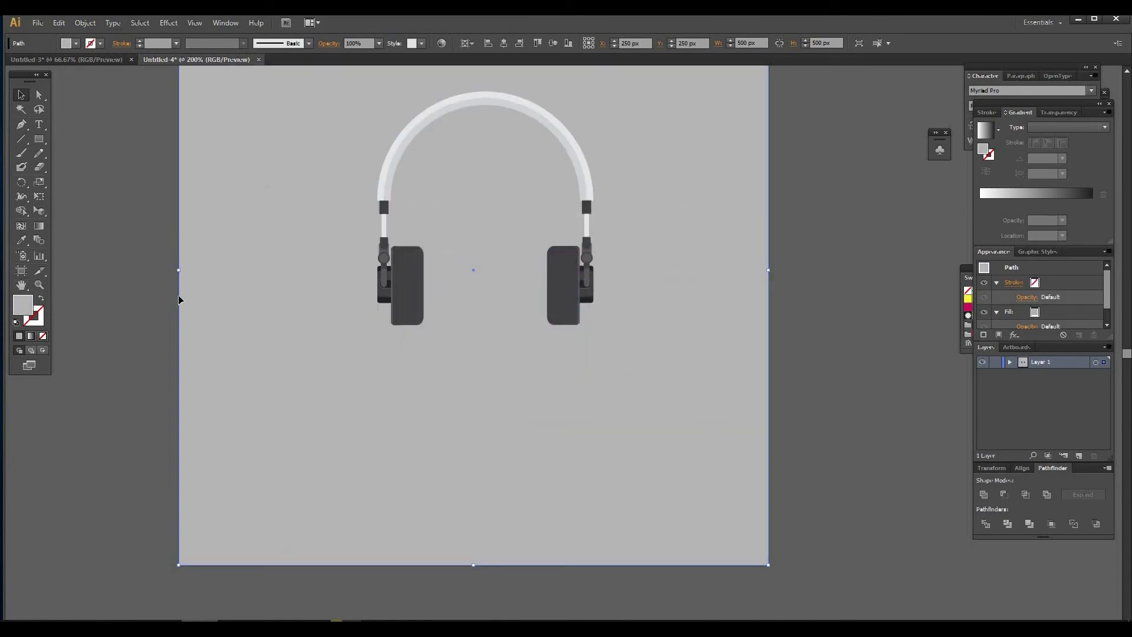
double_click(24, 306)
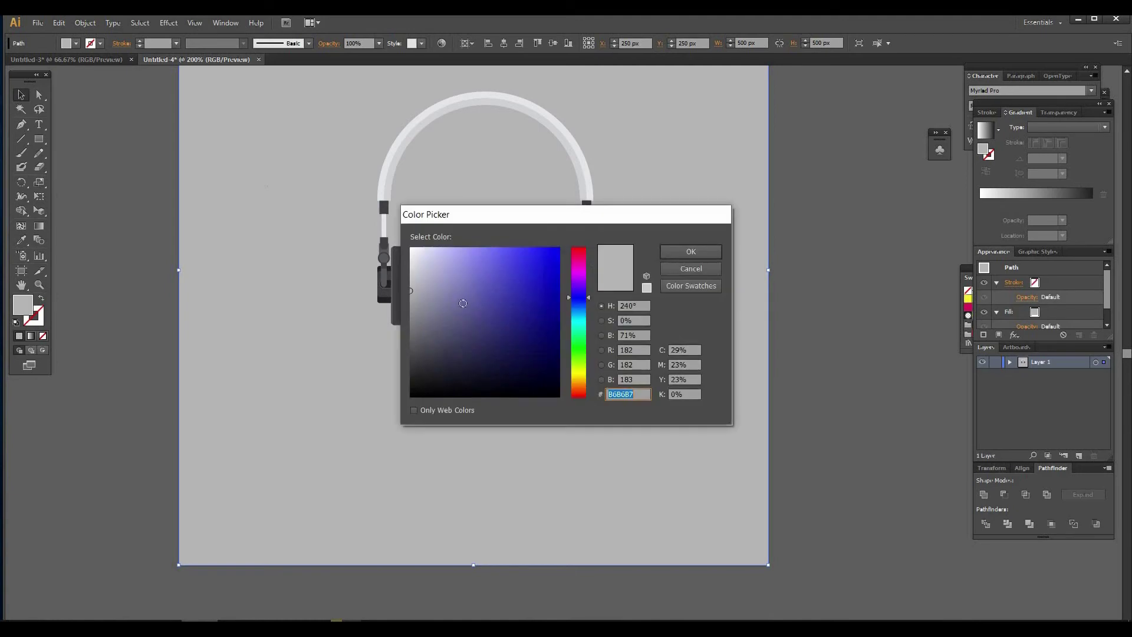
click(411, 307)
click(691, 251)
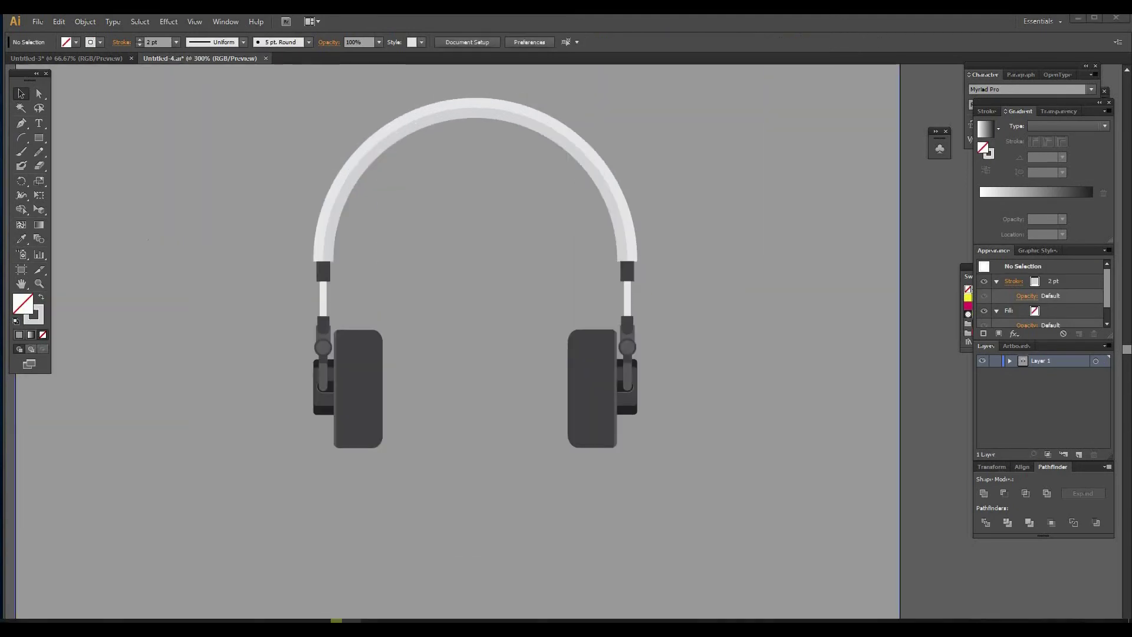
Step: Draw a thin vertical rectangle, about 2 x 48 px, hanging from the base of the right ear cup's outer housing
click(39, 138)
drag(627, 415, 630, 498)
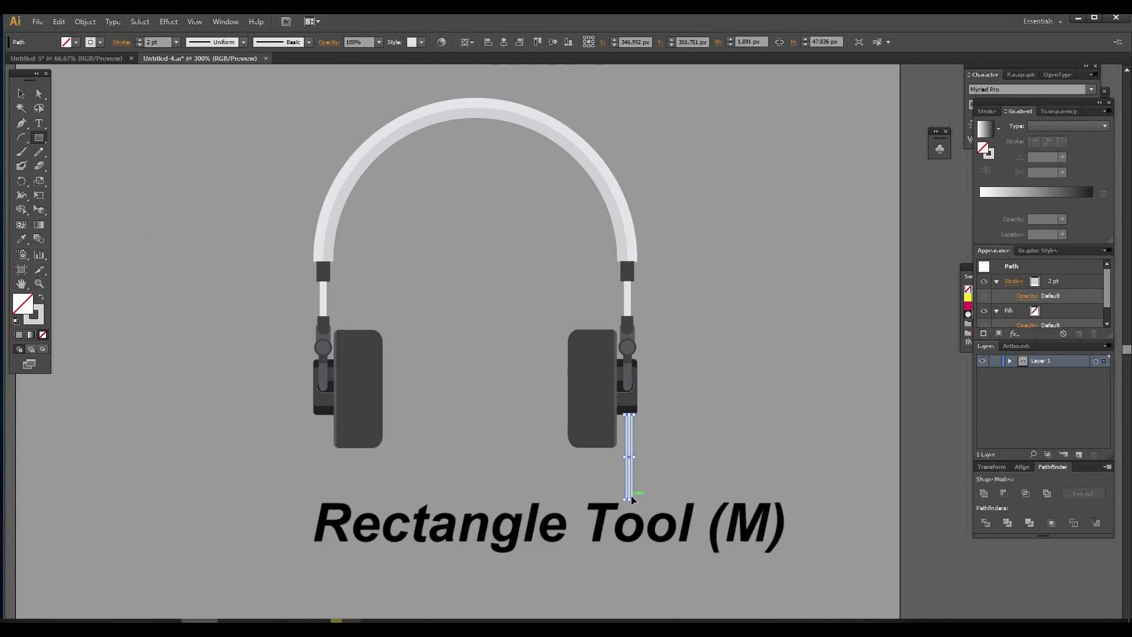
key(ctrl+plus)
key(ctrl+plus)
key(ctrl+plus)
drag(353, 203, 289, 111)
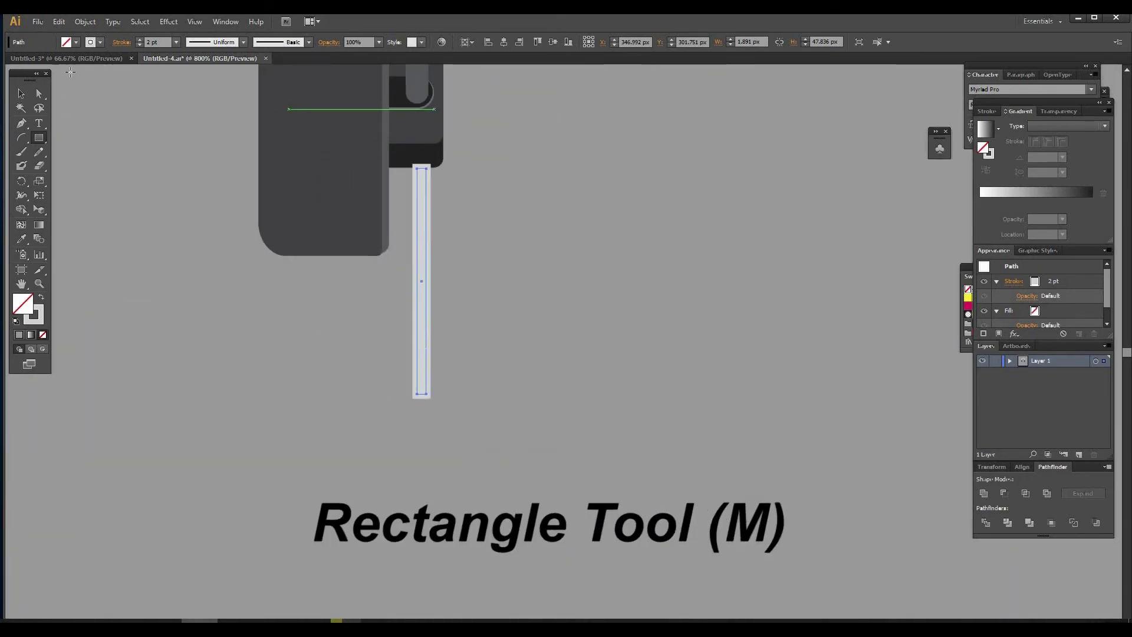
Step: Remove the thin rectangle's stroke and fill it with white
click(101, 42)
click(8, 62)
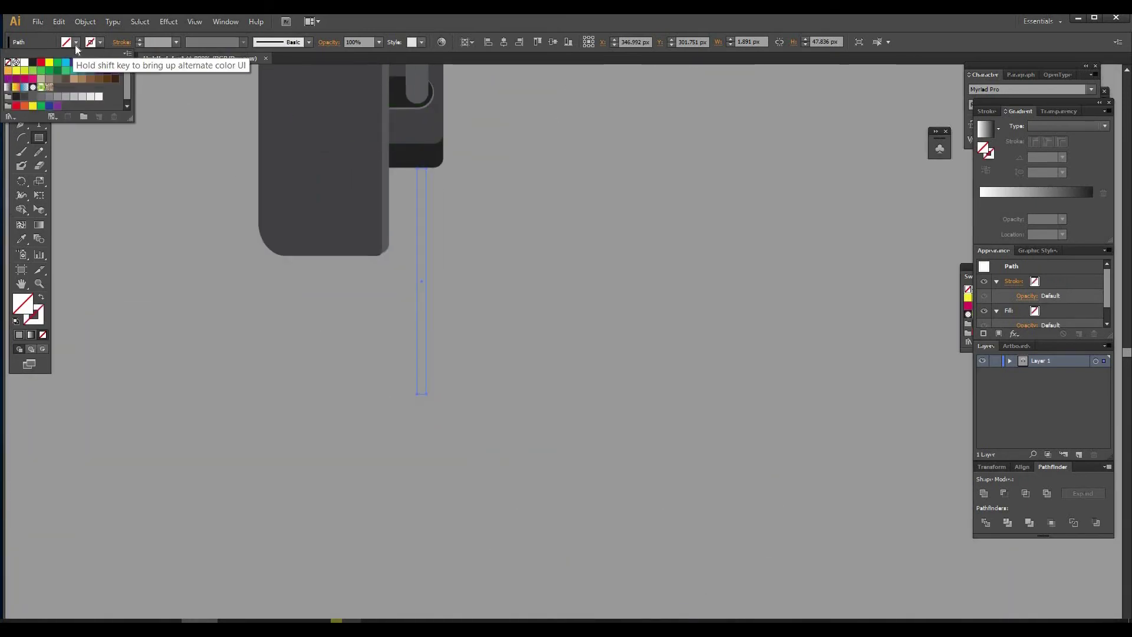
click(75, 45)
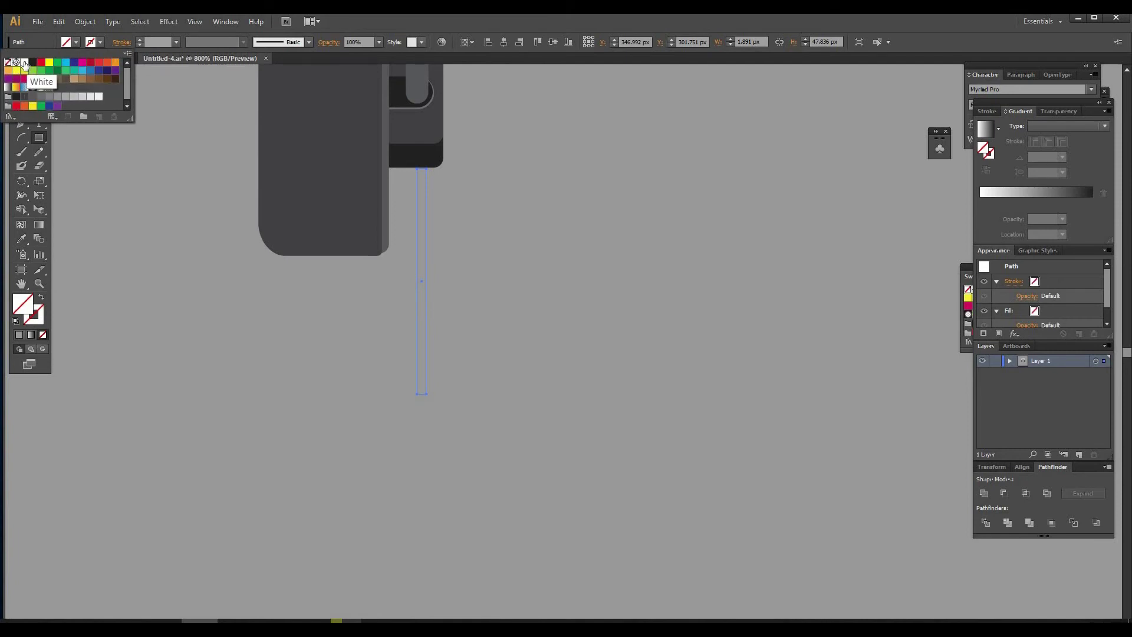
click(24, 63)
key(Escape)
Step: Narrow the white cable strip to about 0.8 px and place it against the base of the right ear cup housing
key(v)
mouse_move(426, 281)
mouse_down()
mouse_move(412, 295)
mouse_move(419, 281)
mouse_up()
click(424, 299)
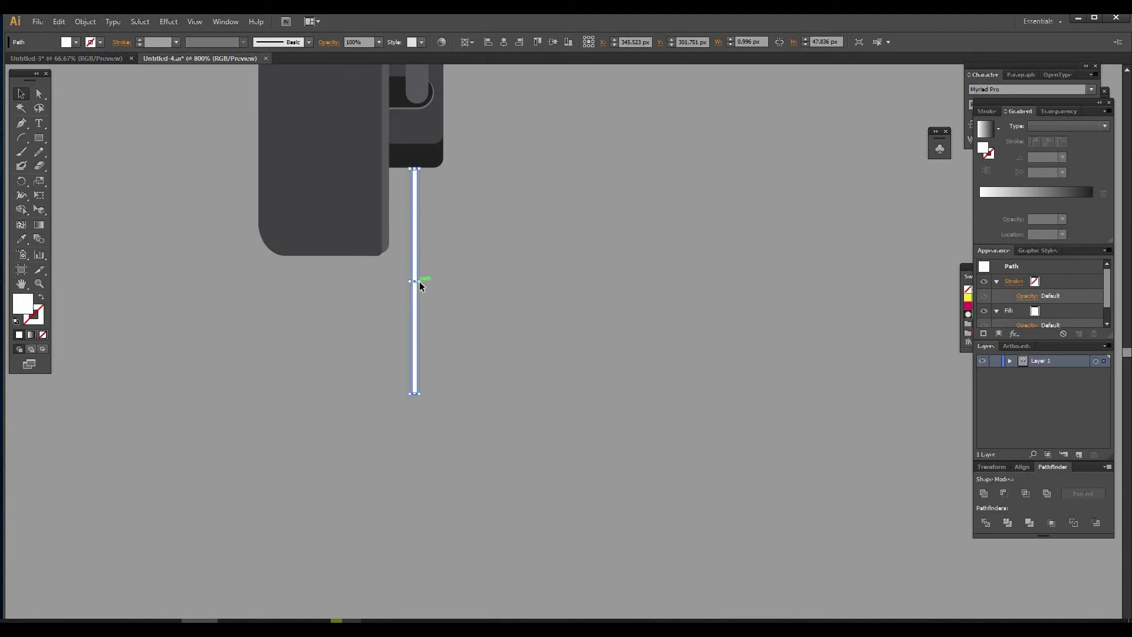
click(465, 303)
click(416, 273)
click(481, 292)
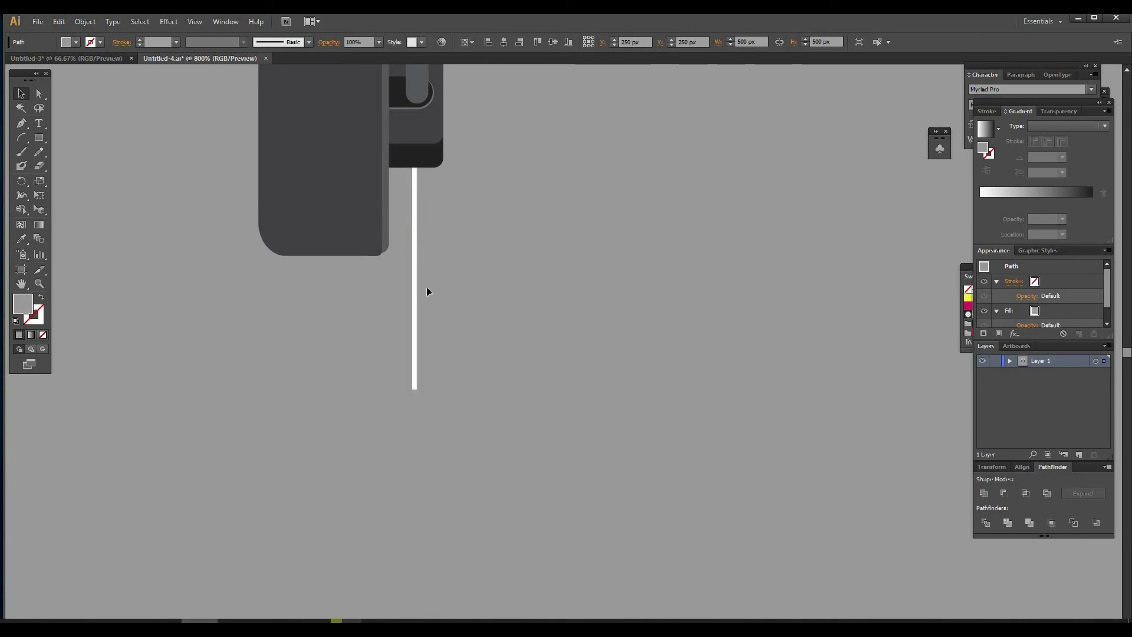
click(418, 273)
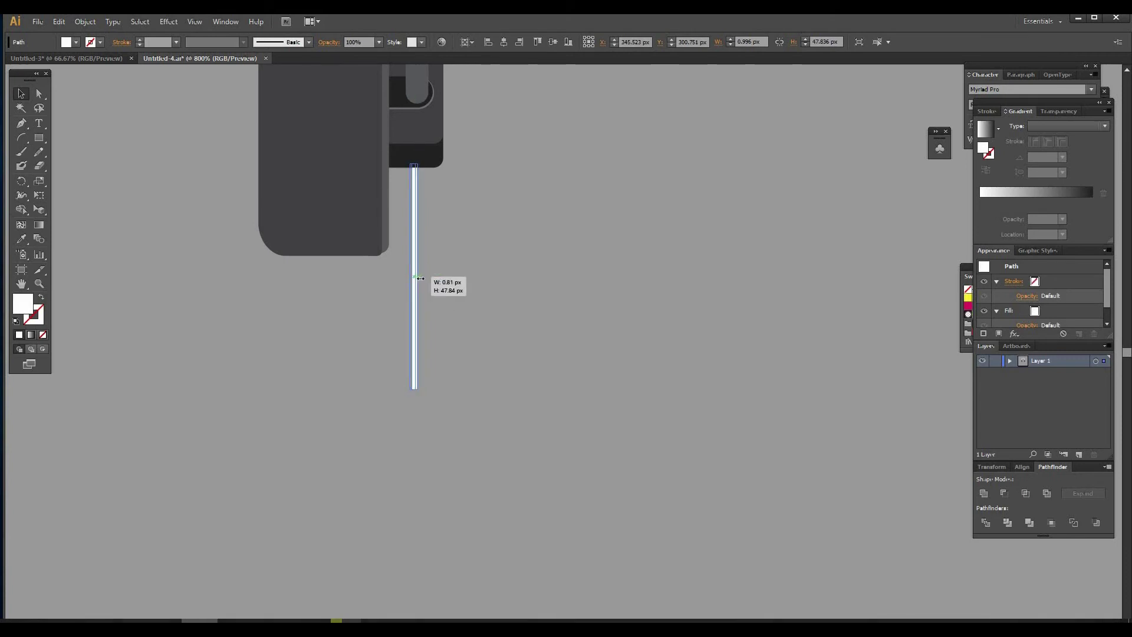
click(441, 298)
click(416, 278)
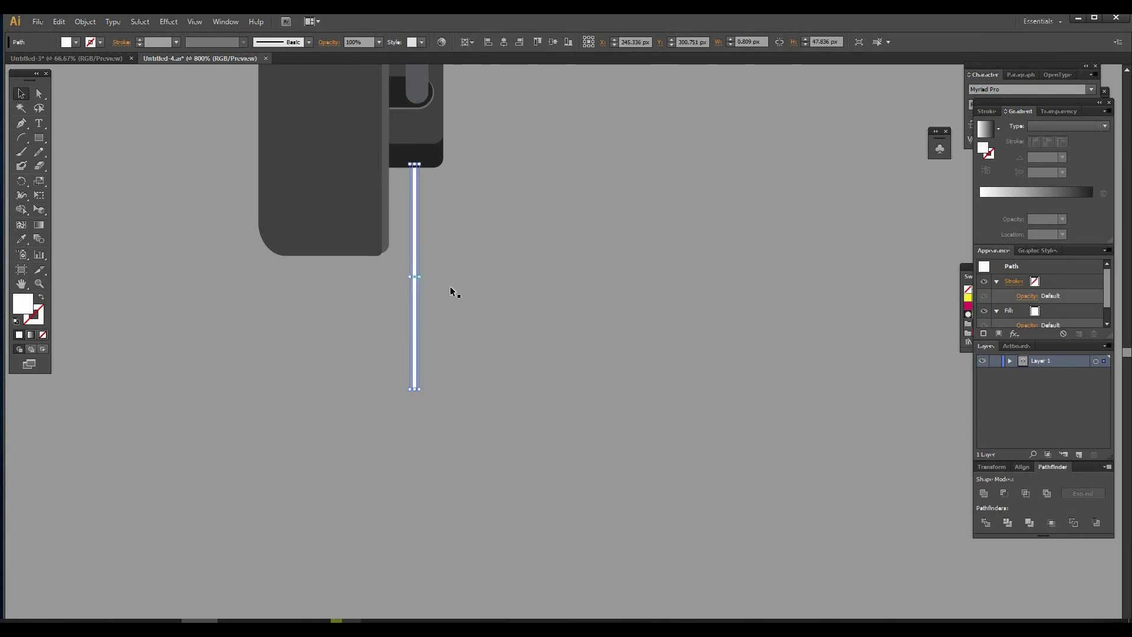
Step: Lengthen the white cable strip downward and widen it slightly
click(425, 392)
drag(413, 390, 442, 447)
key(ctrl+minus)
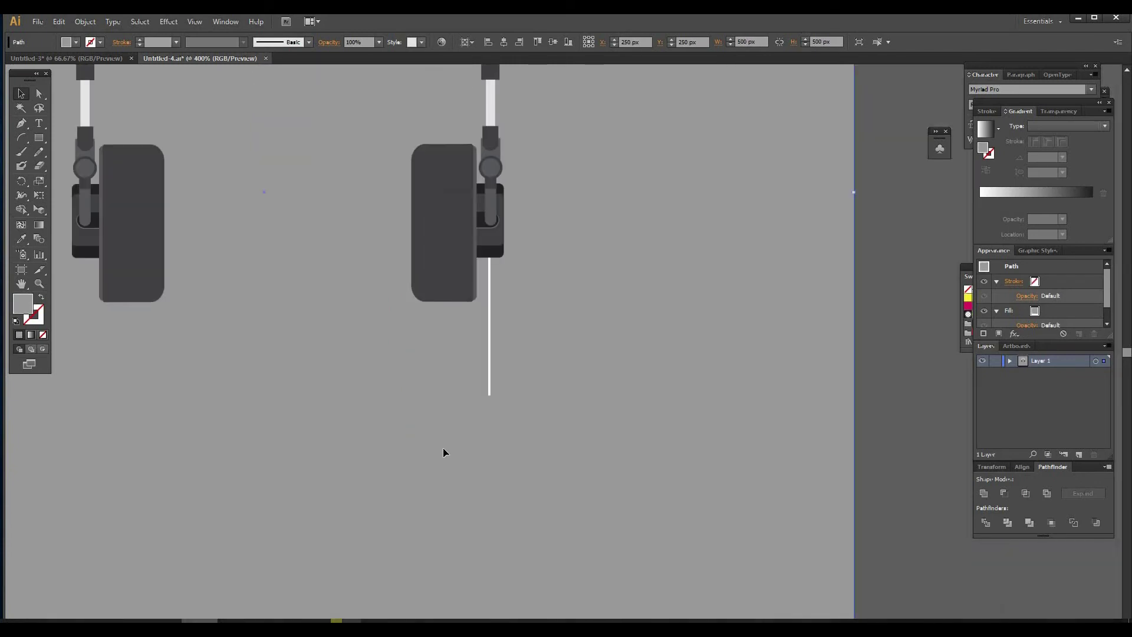
scroll(444, 447, up, 3)
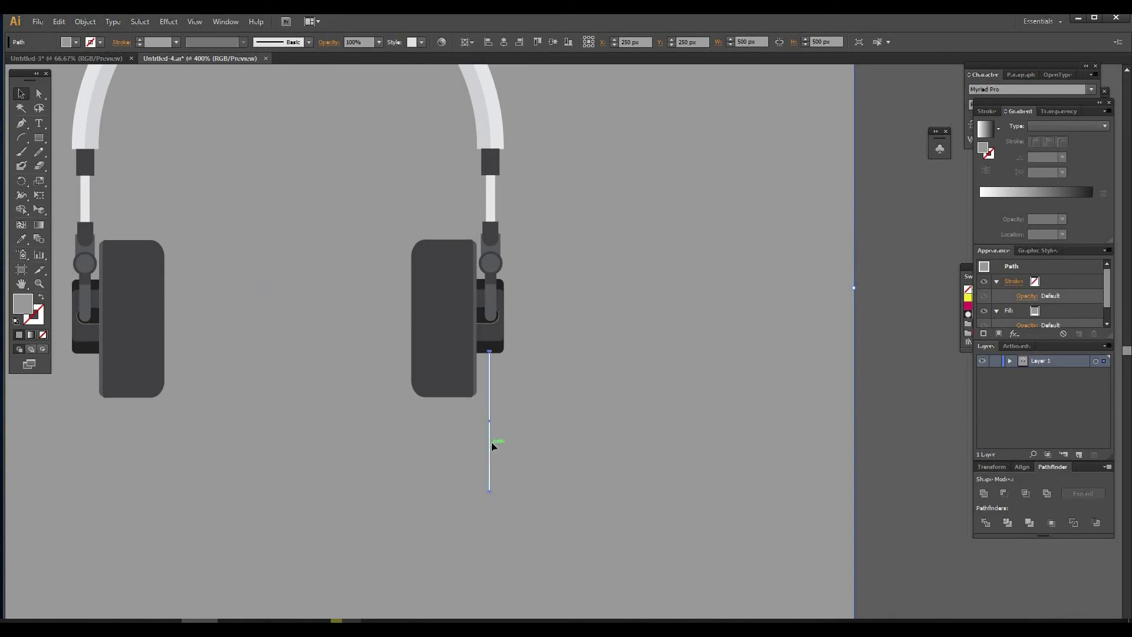
click(490, 441)
drag(495, 421, 499, 422)
click(539, 422)
Step: Draw an arc, about 21 x 28 px, curving down and left from the cable's lower end, with a 1.5 pt stroke
click(21, 137)
click(493, 490)
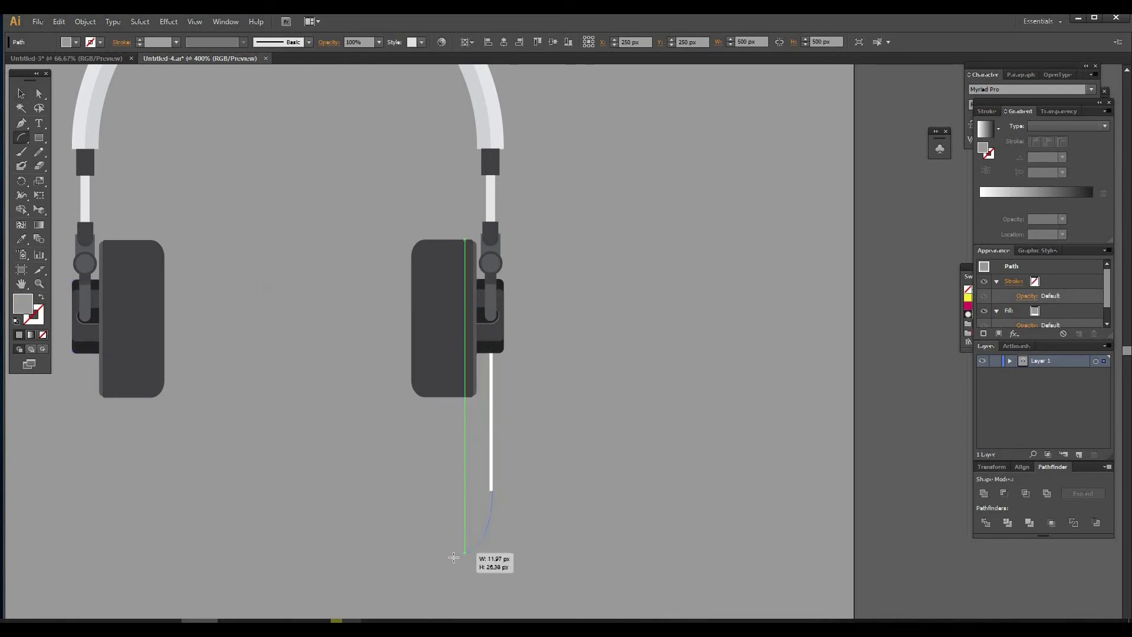
drag(444, 555, 443, 555)
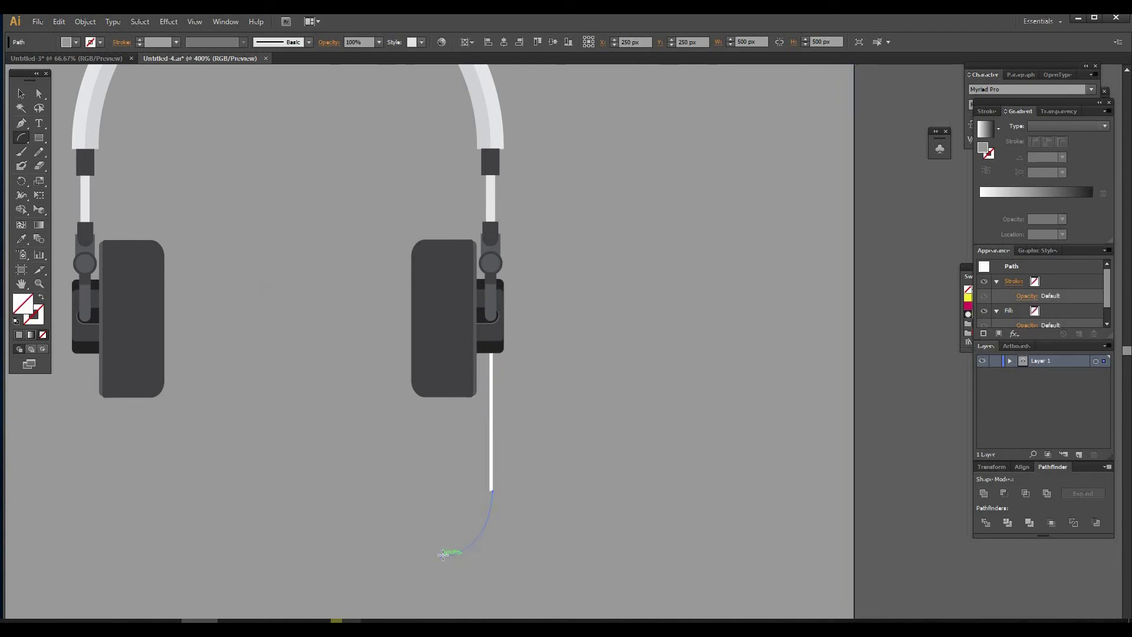
click(140, 40)
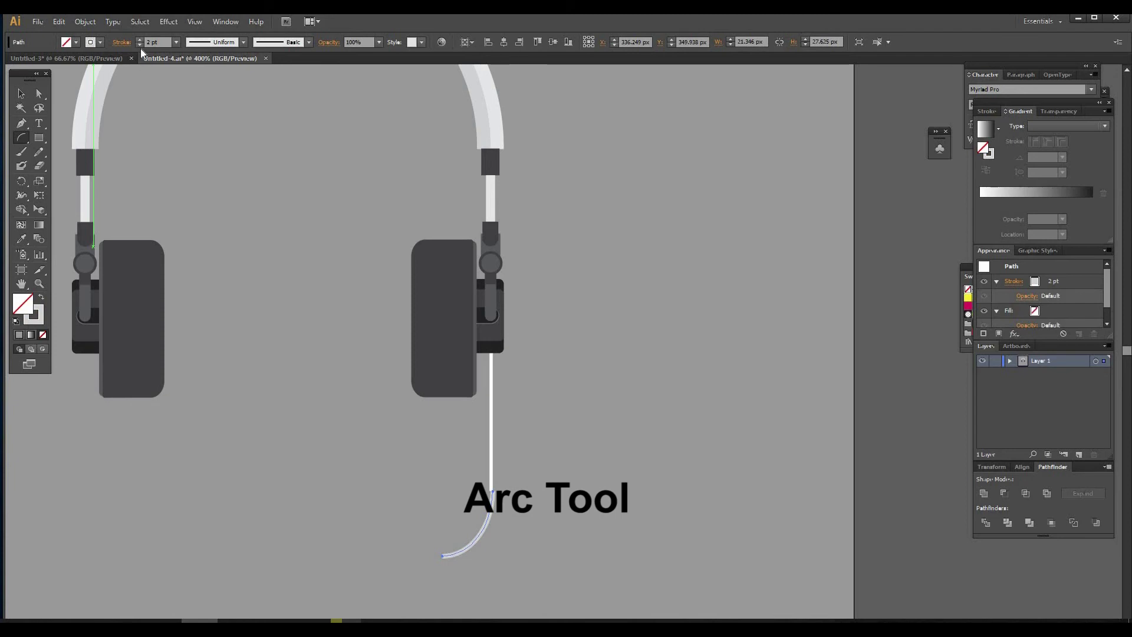
click(139, 45)
key(Return)
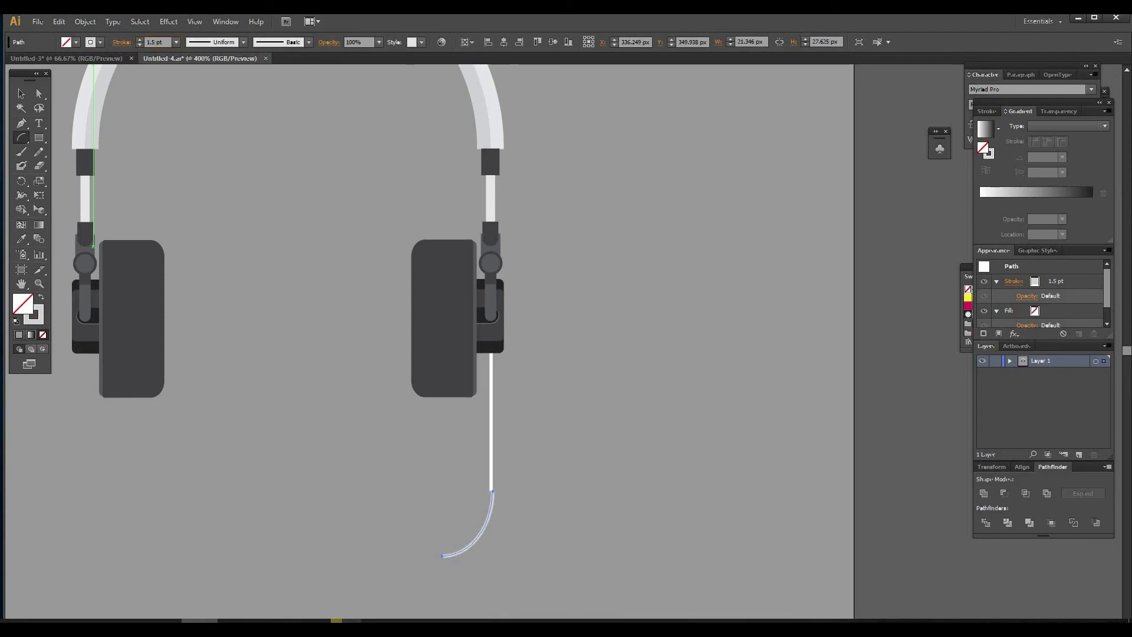
Step: Move the arc sideways so its upper end lines up with the lower end of the straight cable
click(21, 93)
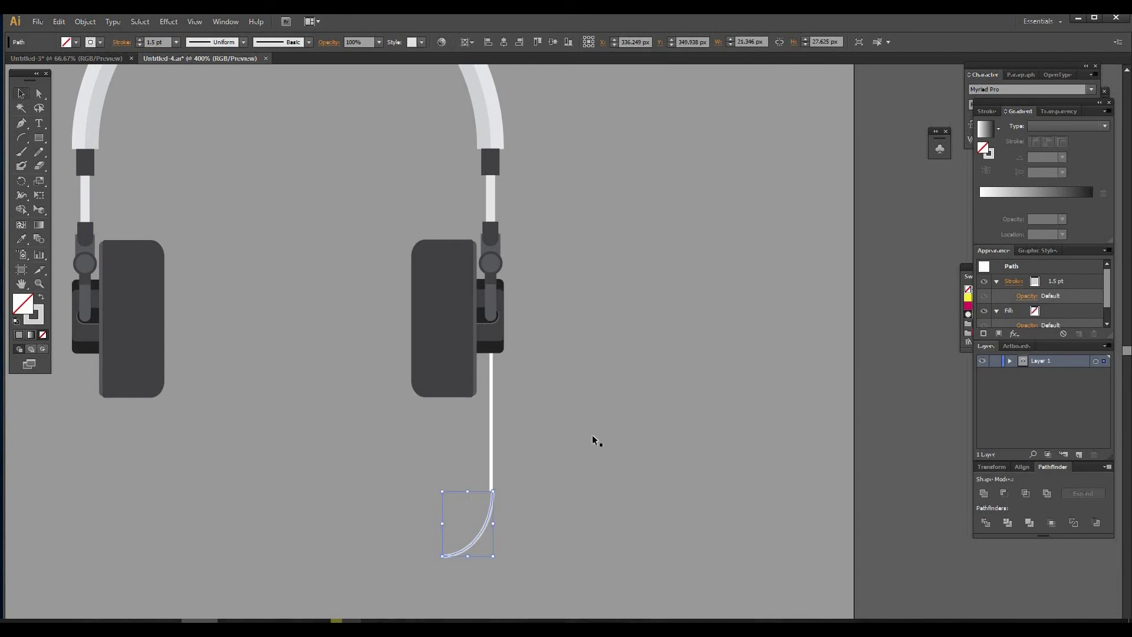
click(493, 517)
drag(491, 515, 487, 514)
key(ctrl+plus)
key(ctrl+plus)
scroll(506, 466, down, 2)
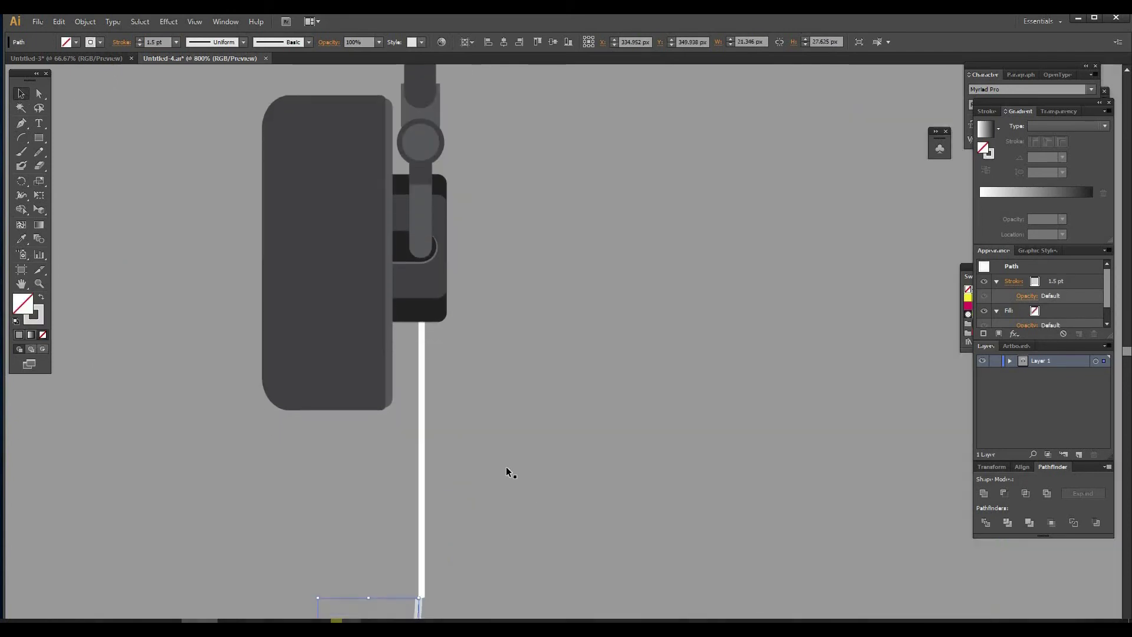
scroll(506, 466, down, 3)
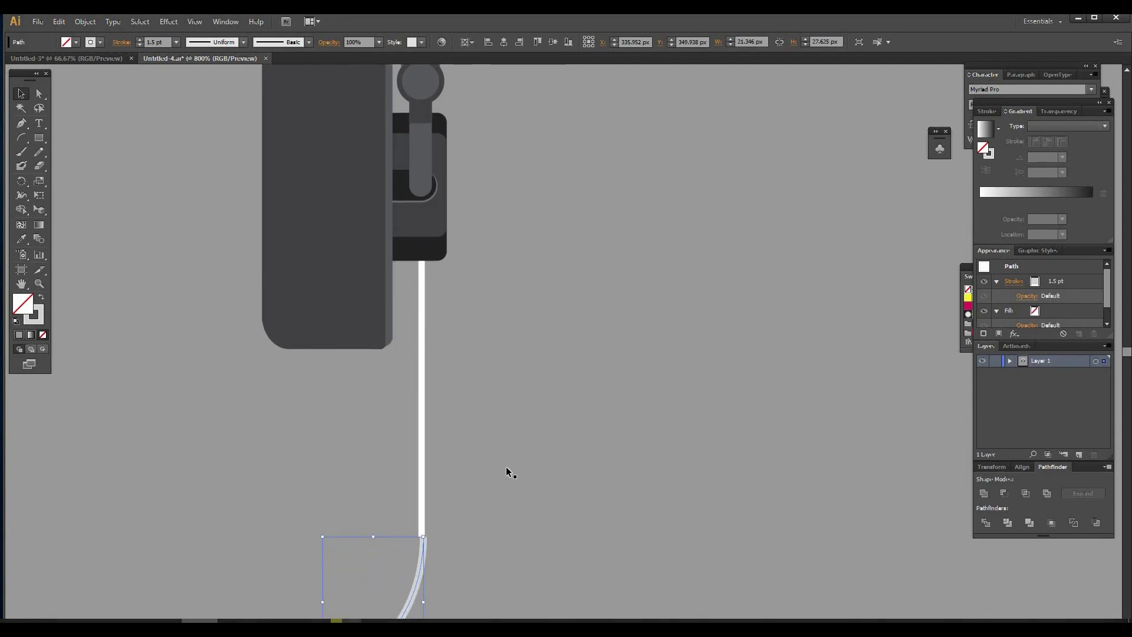
key(ctrl+plus)
drag(506, 466, 688, 66)
drag(462, 388, 454, 389)
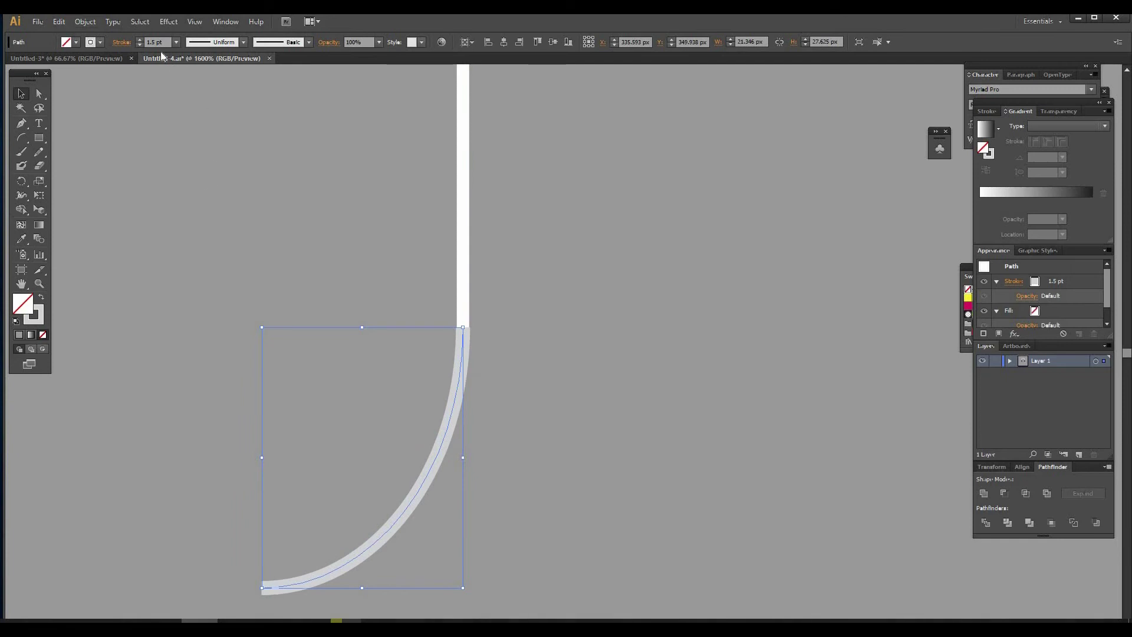
Step: Thin the arc's stroke to match the straight cable, trying 1.4 pt and settling on 1.35 pt
drag(165, 42, 115, 46)
text(1.4)
key(Return)
click(606, 393)
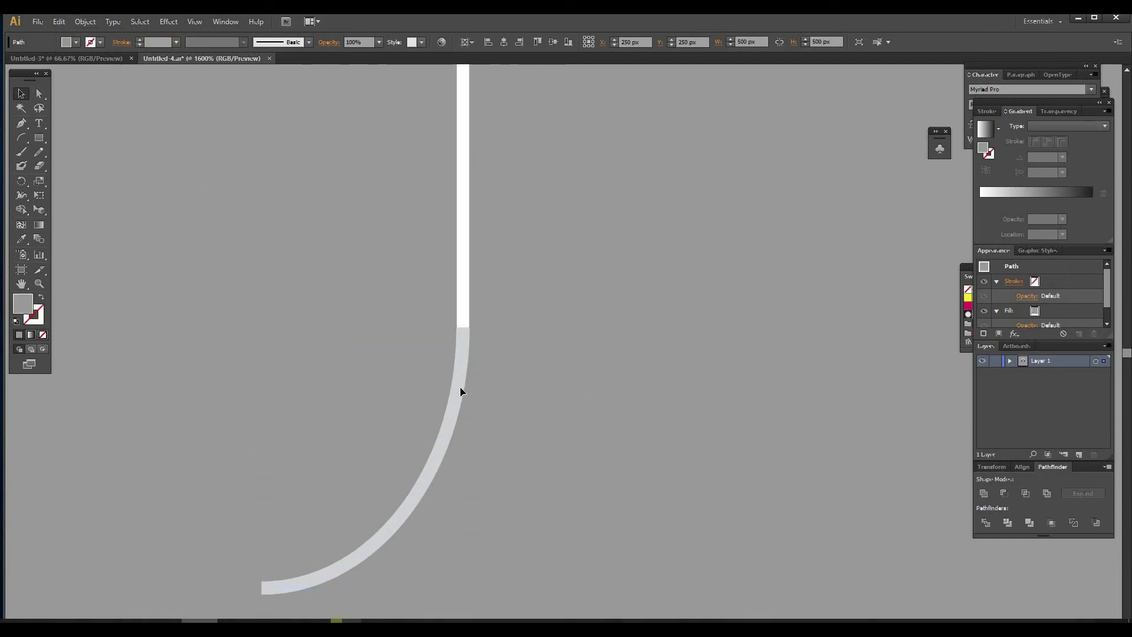
click(462, 391)
drag(160, 42, 123, 44)
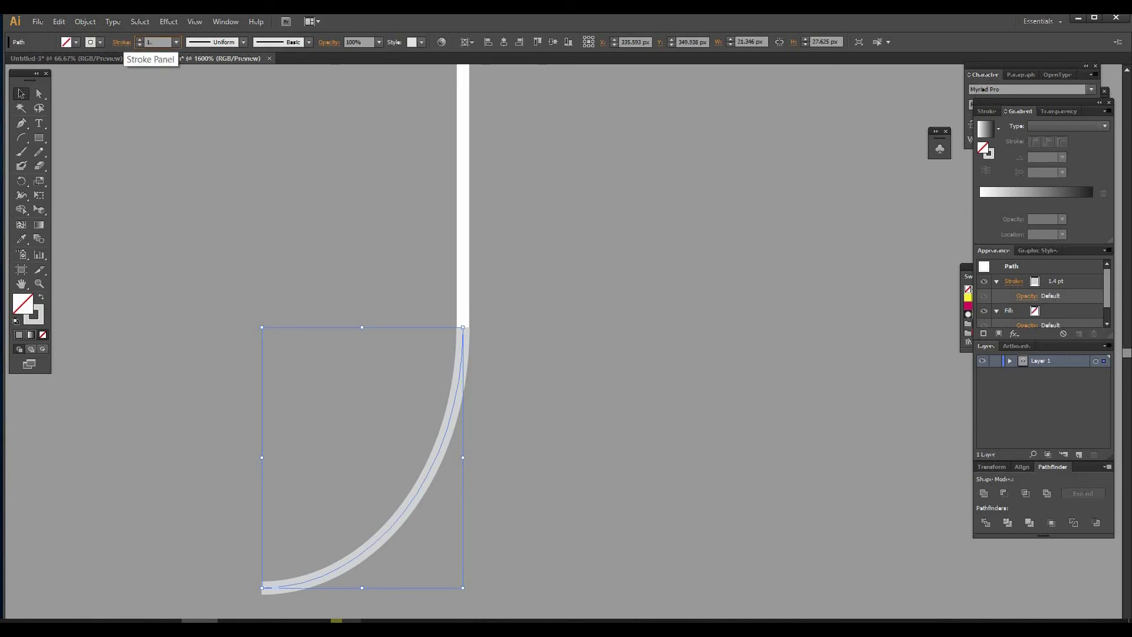
text(1.35)
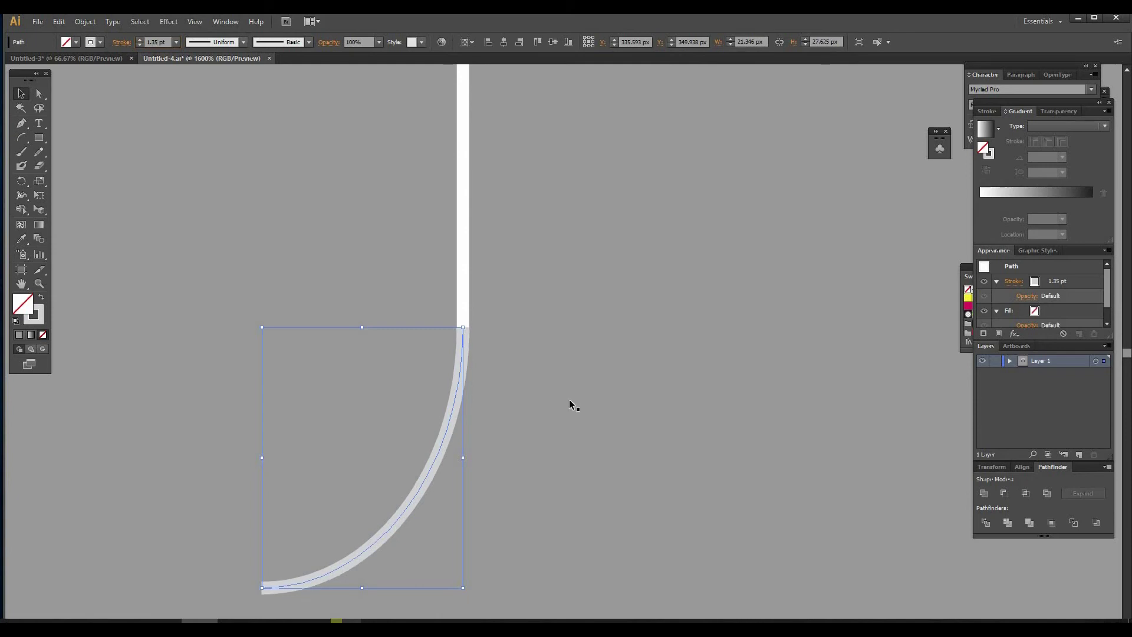
click(571, 404)
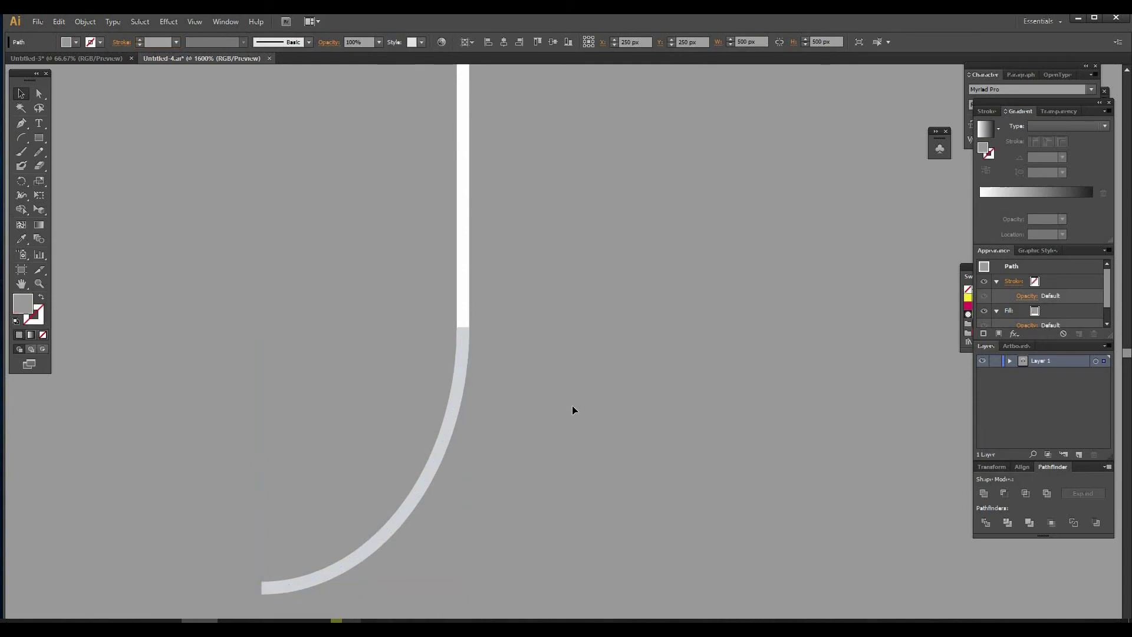
key(ctrl+minus)
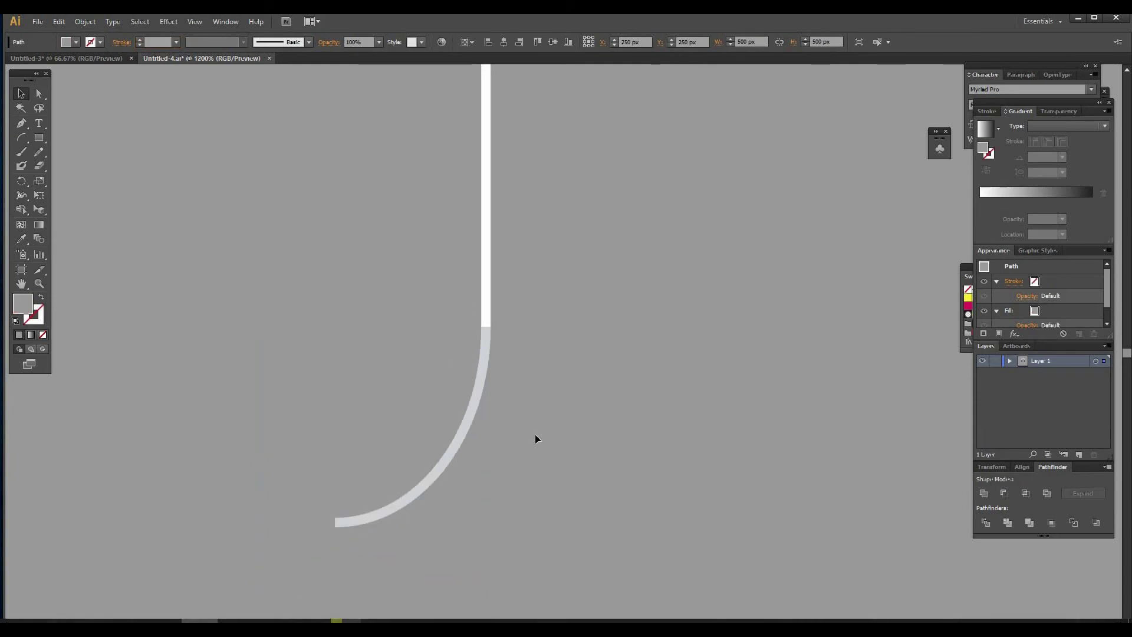
Step: Change the arc's stroke color to white to match the straight cable
click(453, 443)
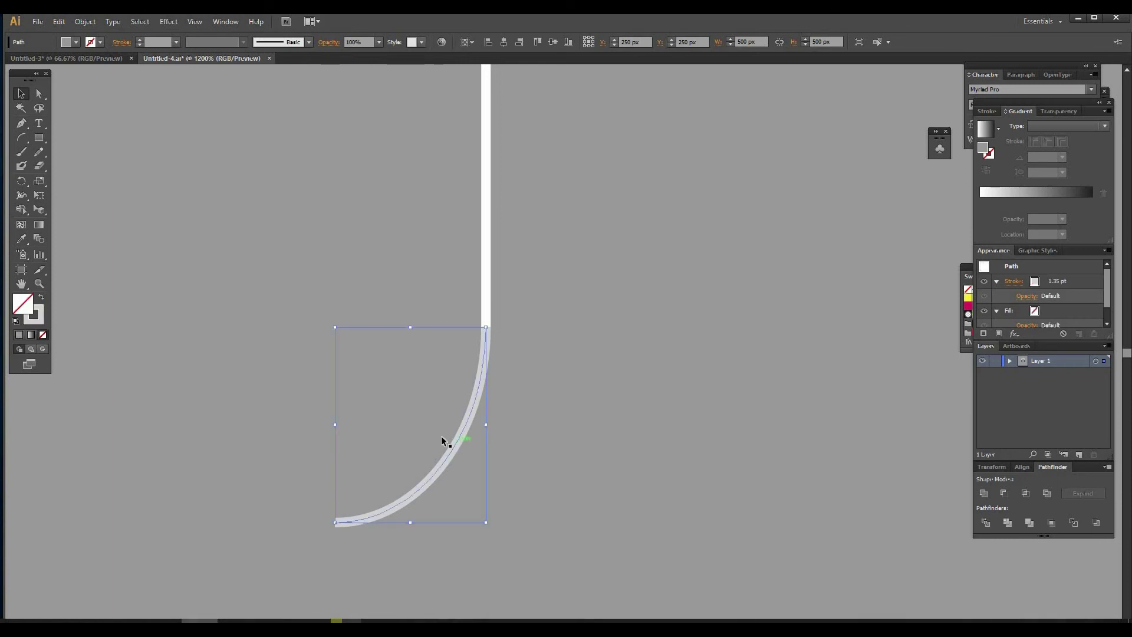
click(176, 43)
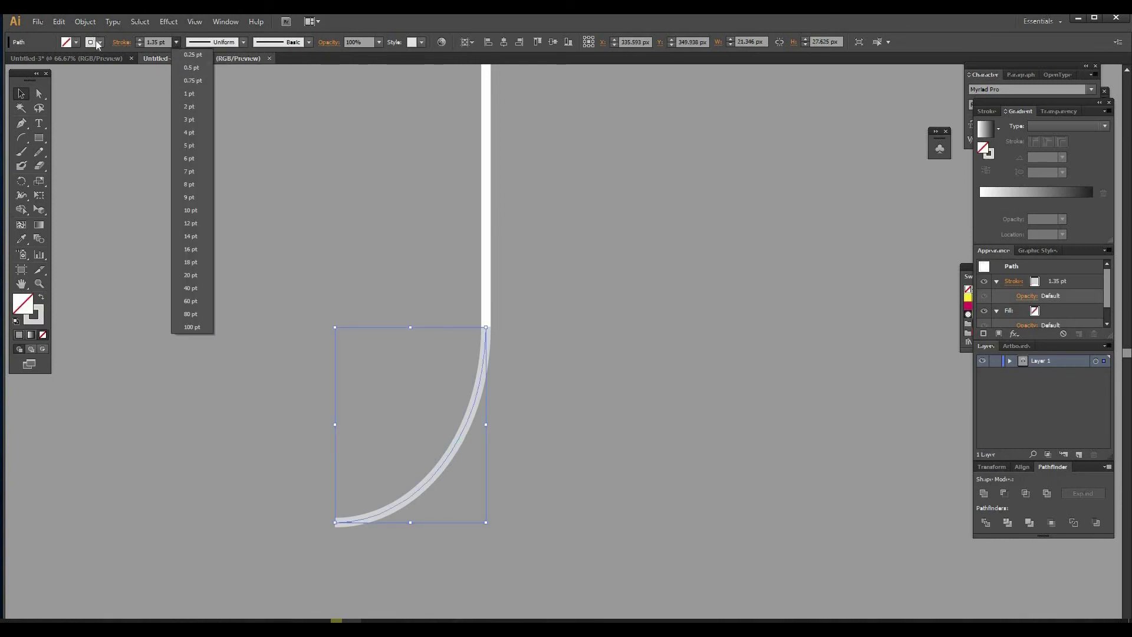
click(99, 42)
click(24, 63)
double_click(301, 258)
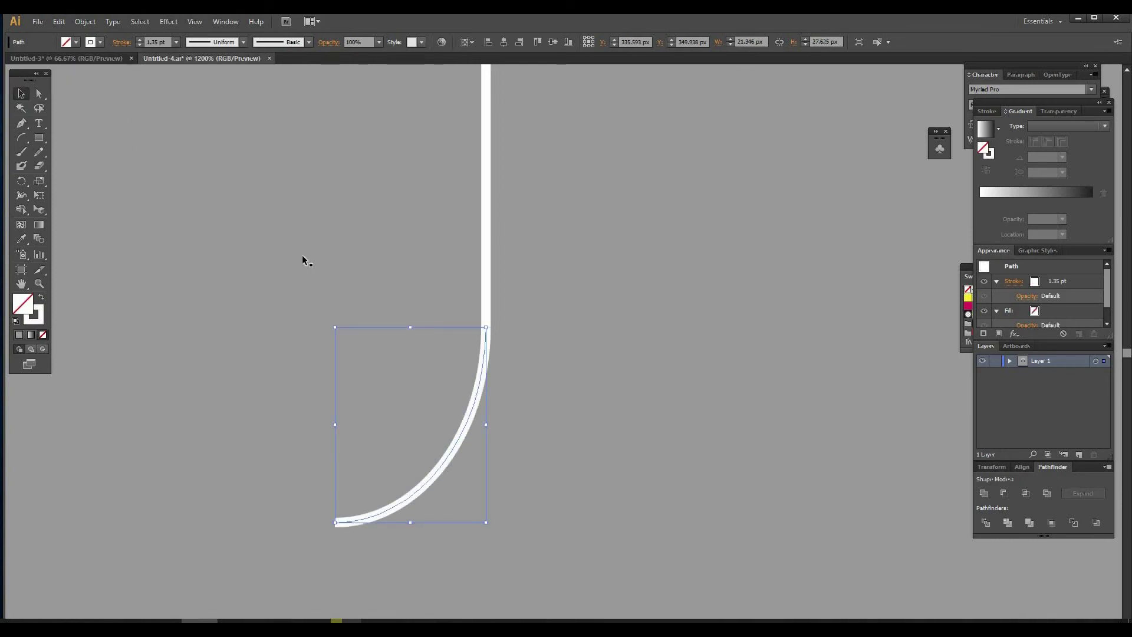
Step: Duplicate the straight vertical cable into the empty area beside the drawing and rotate the copy to horizontal
click(377, 71)
key(ctrl+minus)
key(ctrl+minus)
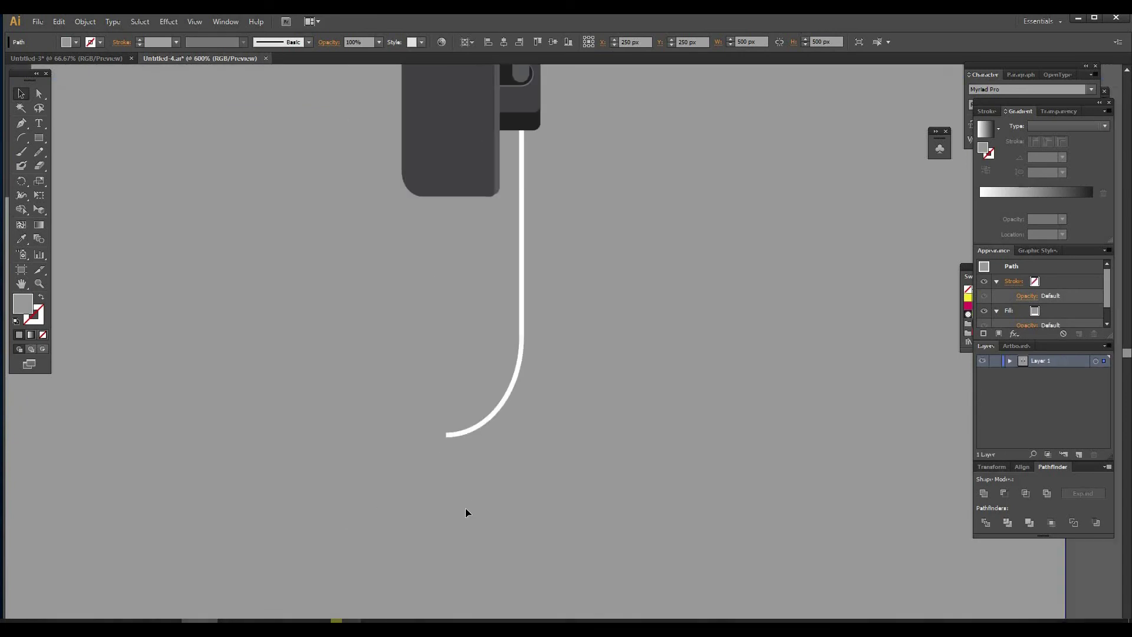
drag(625, 550, 706, 286)
key(ctrl+plus)
click(953, 102)
drag(955, 95, 511, 274)
right_click(511, 273)
mouse_move(616, 441)
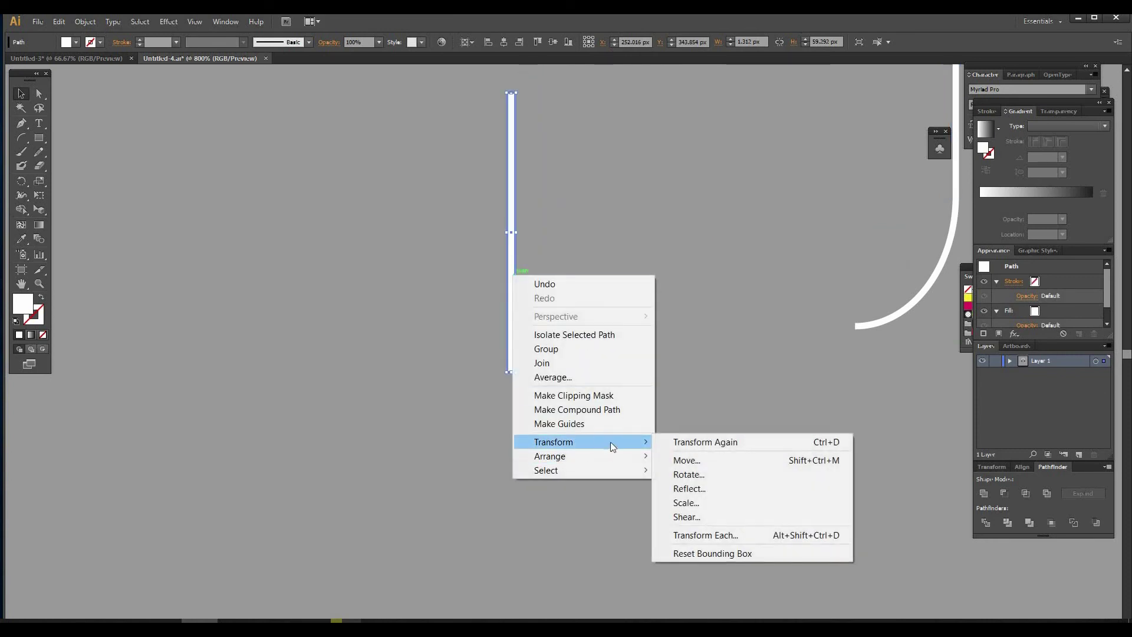
click(689, 474)
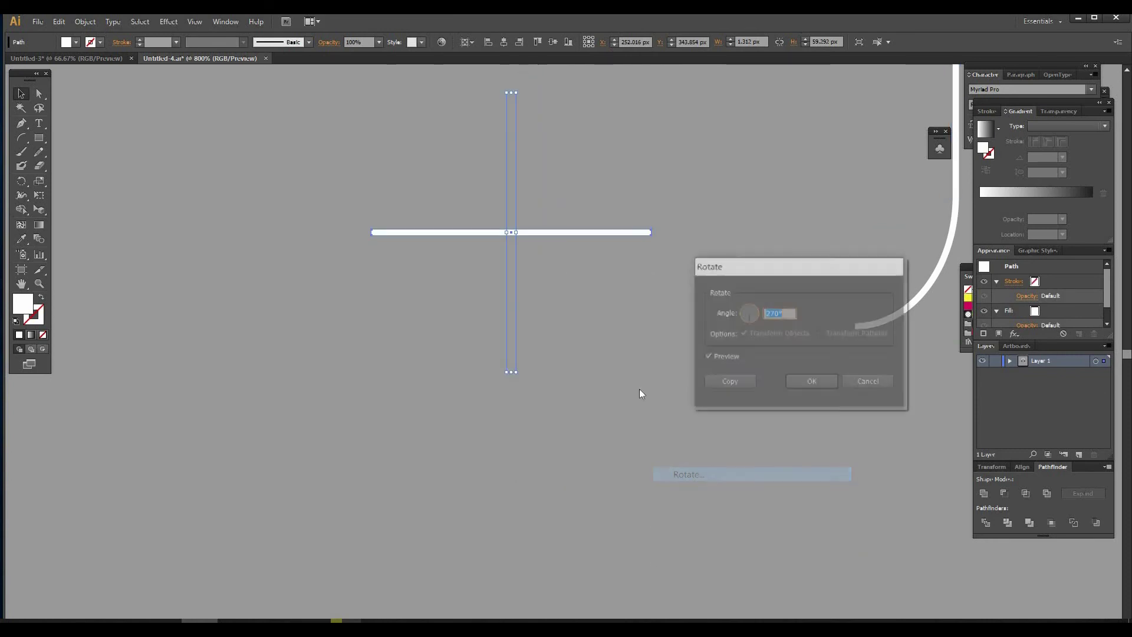
click(806, 383)
Step: Place the horizontal cable segment so its end meets the arc's lower end
drag(620, 232, 797, 329)
drag(571, 325, 705, 328)
click(769, 408)
Step: Lengthen the horizontal cable segment at its free end to about 142 px
key(ctrl+minus)
key(ctrl+minus)
click(700, 337)
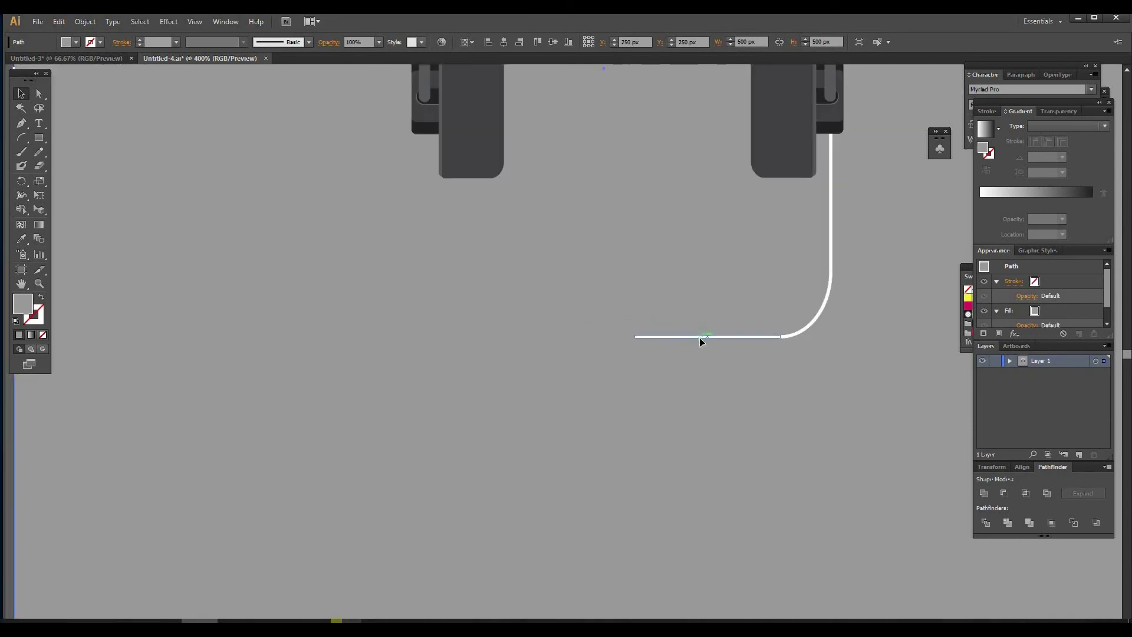
drag(636, 338, 460, 336)
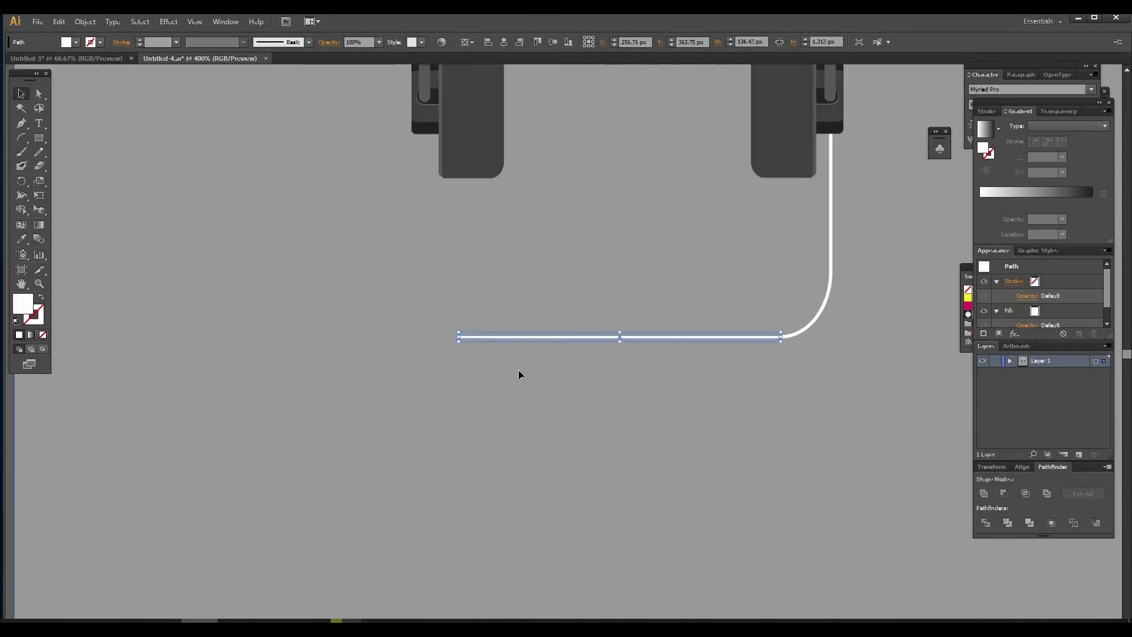
click(519, 370)
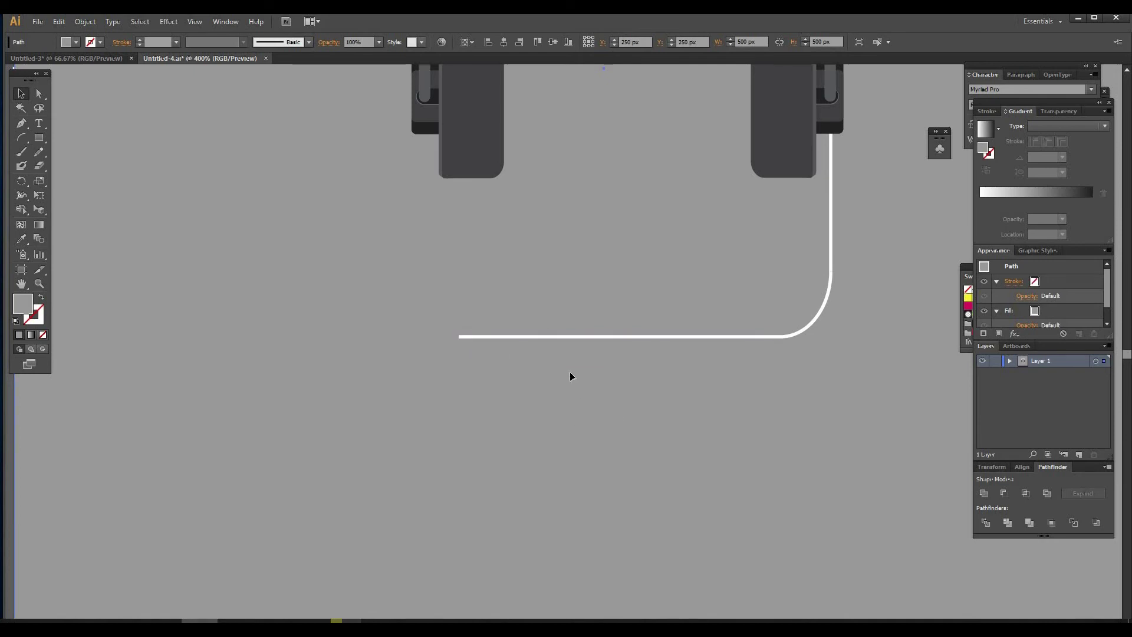
click(572, 336)
drag(458, 337, 444, 337)
click(452, 340)
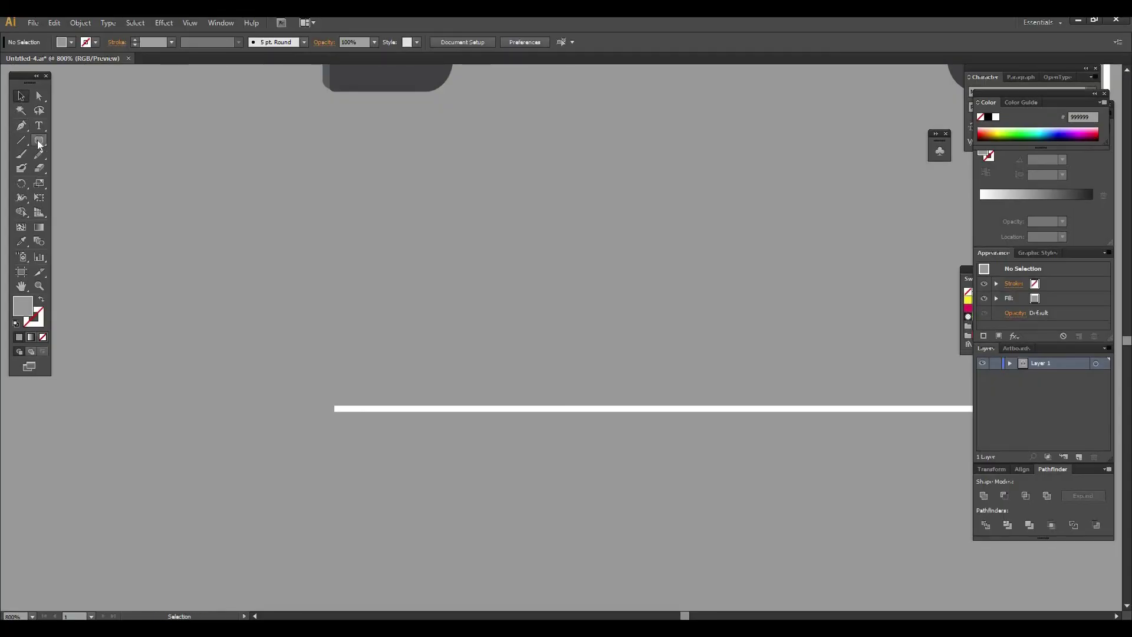
Step: Draw a rounded rectangle with semicircular ends, about 84 x 26 px, above the free end of the horizontal cable
click(39, 143)
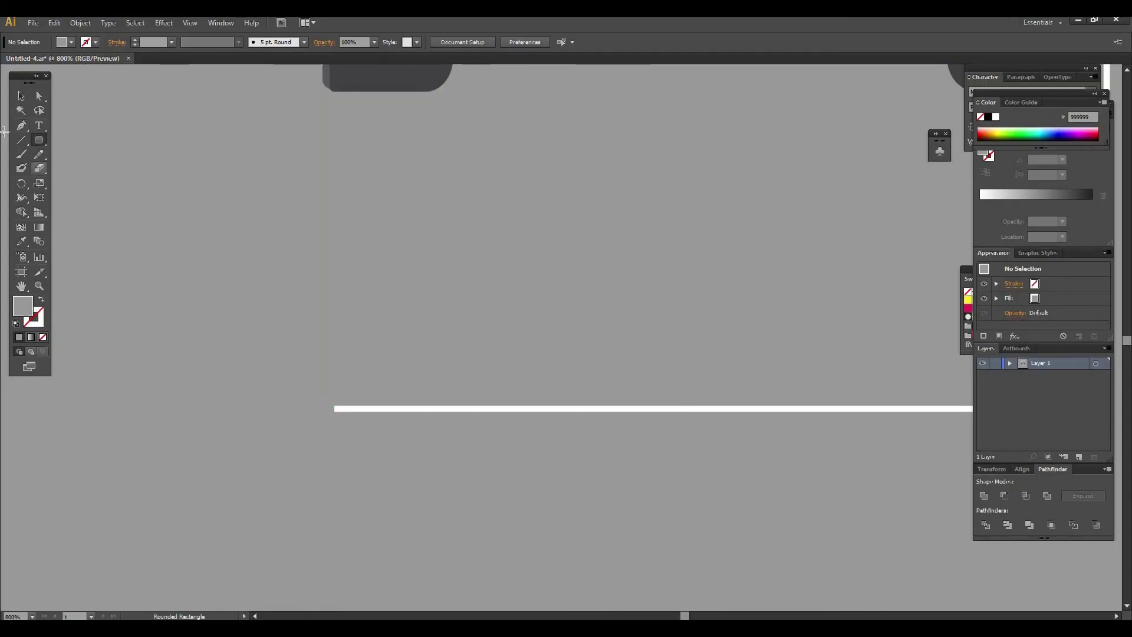
click(39, 141)
click(92, 154)
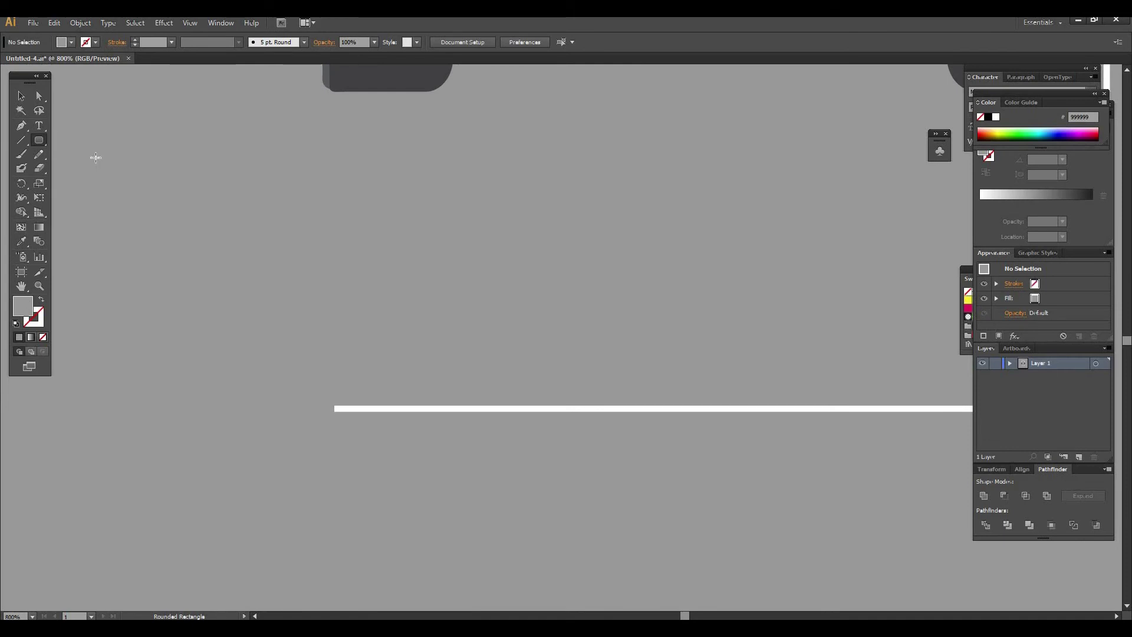
drag(244, 314, 730, 287)
click(28, 98)
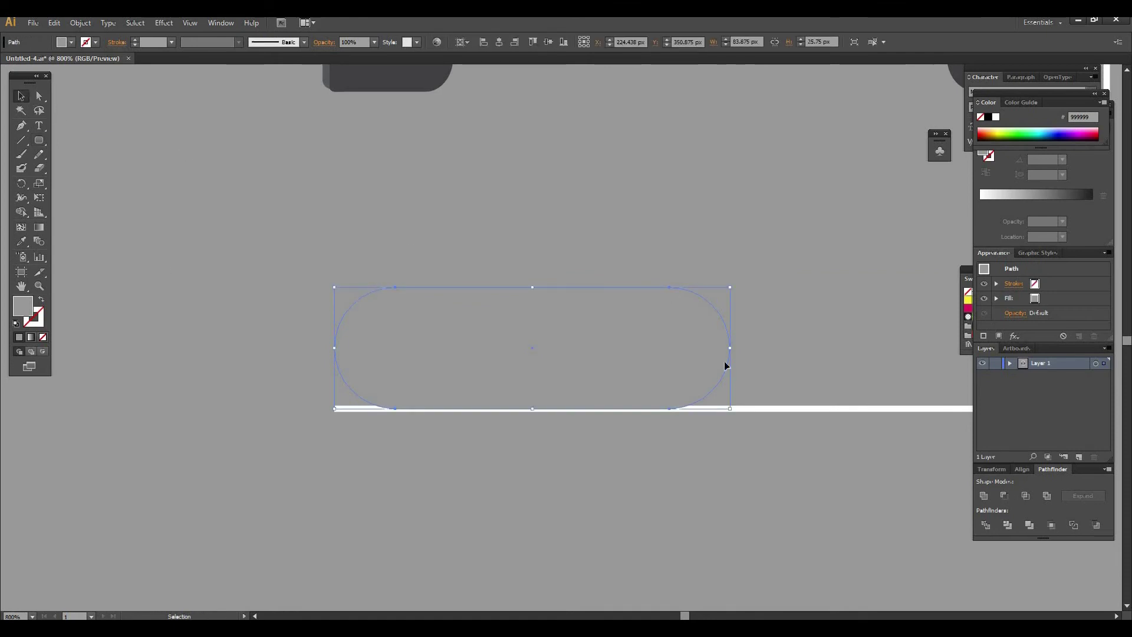
Step: Apply the cable arc's white 1.32 pt stroke and empty fill to the rounded rectangle with the Eyedropper
drag(758, 350, 503, 351)
key(i)
click(841, 342)
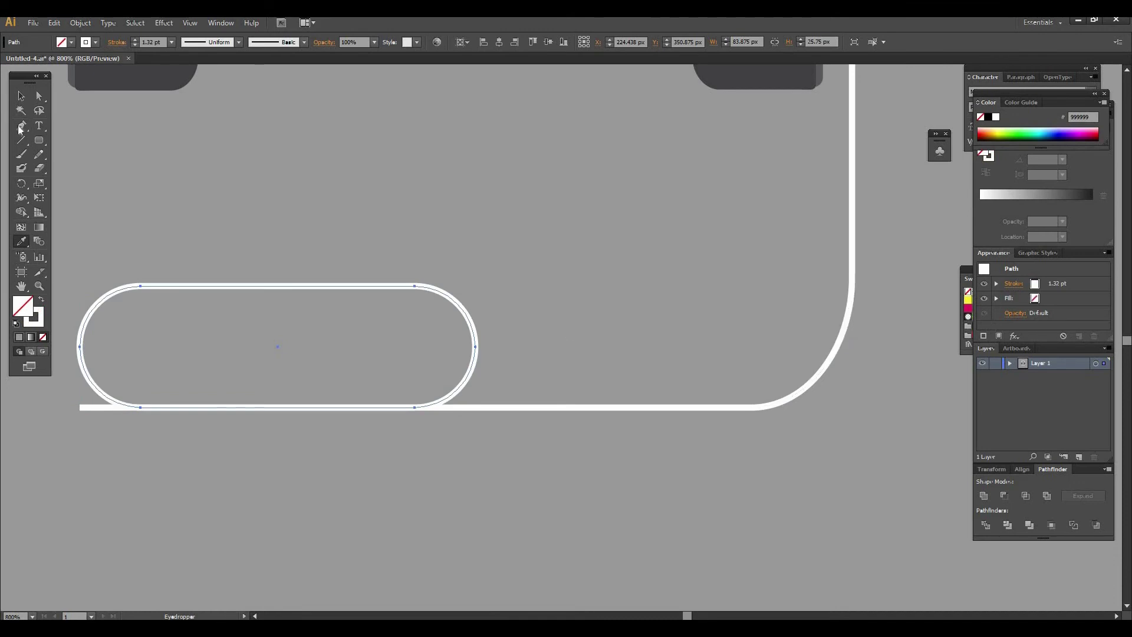
click(20, 99)
Step: Delete the rounded rectangle's rightmost anchor point and its leftover lower right part, leaving the shape open
drag(298, 324, 488, 351)
key(ctrl+plus)
key(ctrl+plus)
key(a)
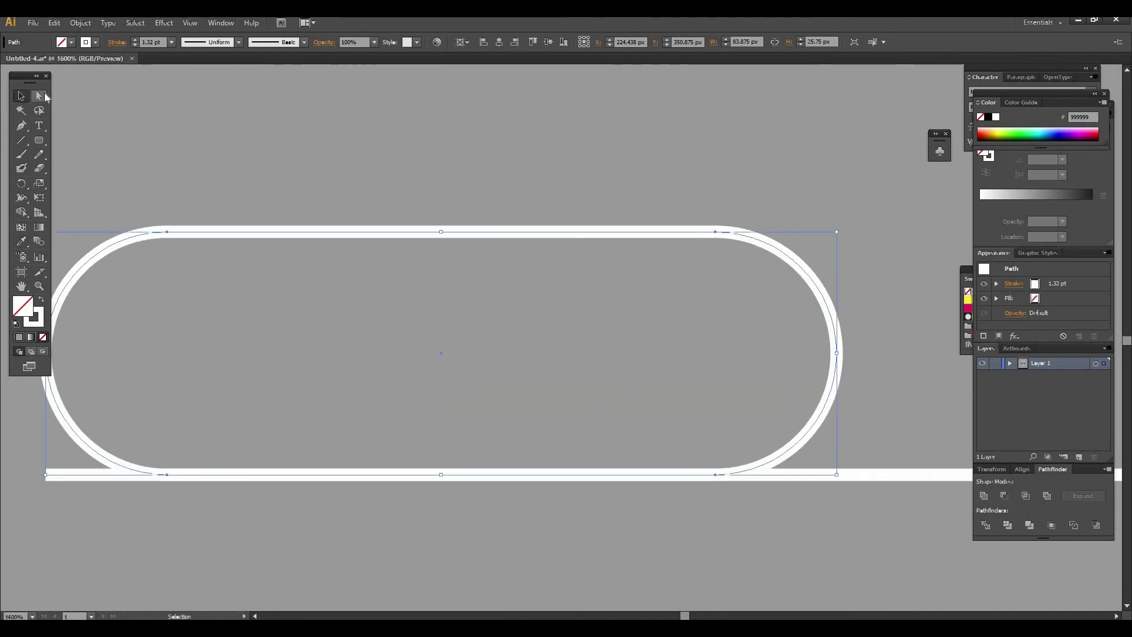
click(837, 354)
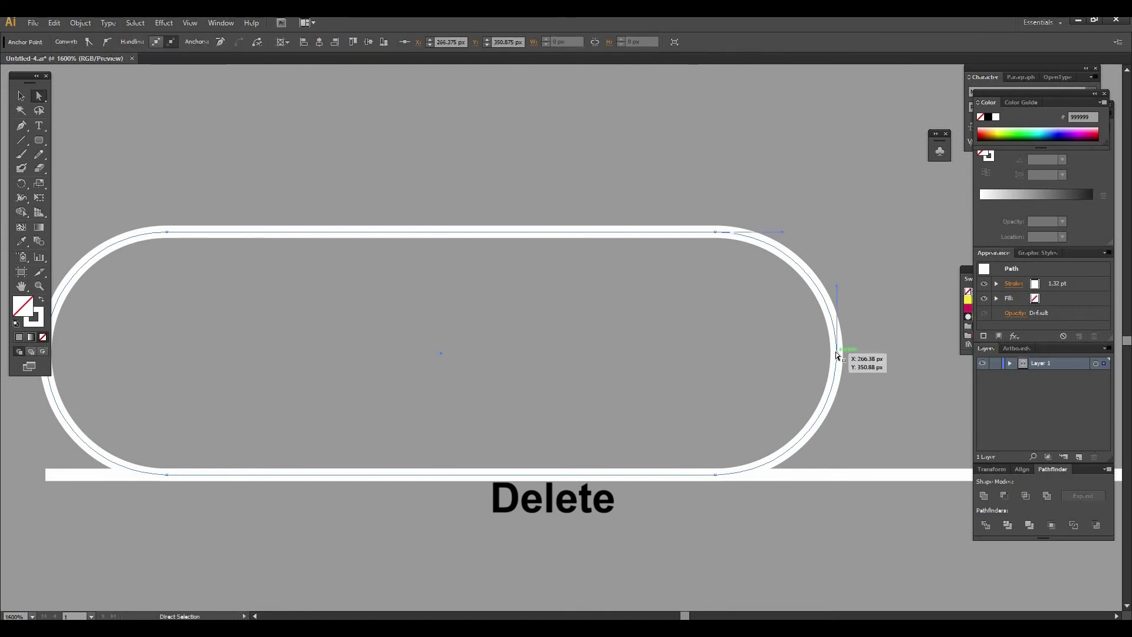
key(Delete)
click(748, 475)
key(Delete)
key(v)
Step: Shift the open rounded shape left until its lower curve end meets the horizontal cable's left end
scroll(269, 470, left, 5)
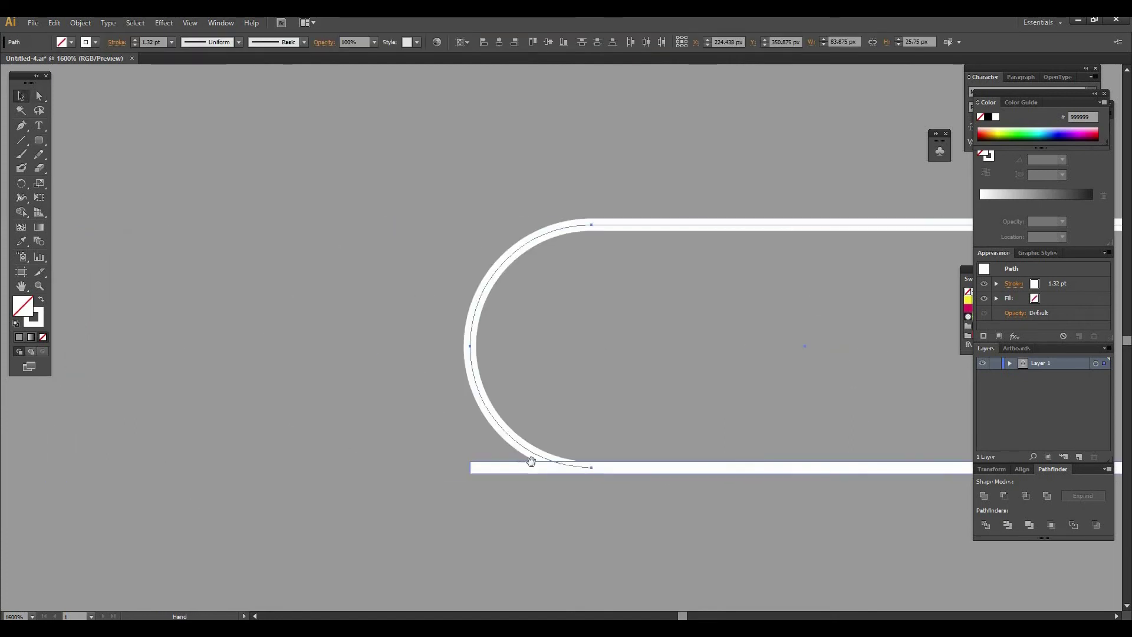
drag(514, 450, 413, 453)
click(426, 530)
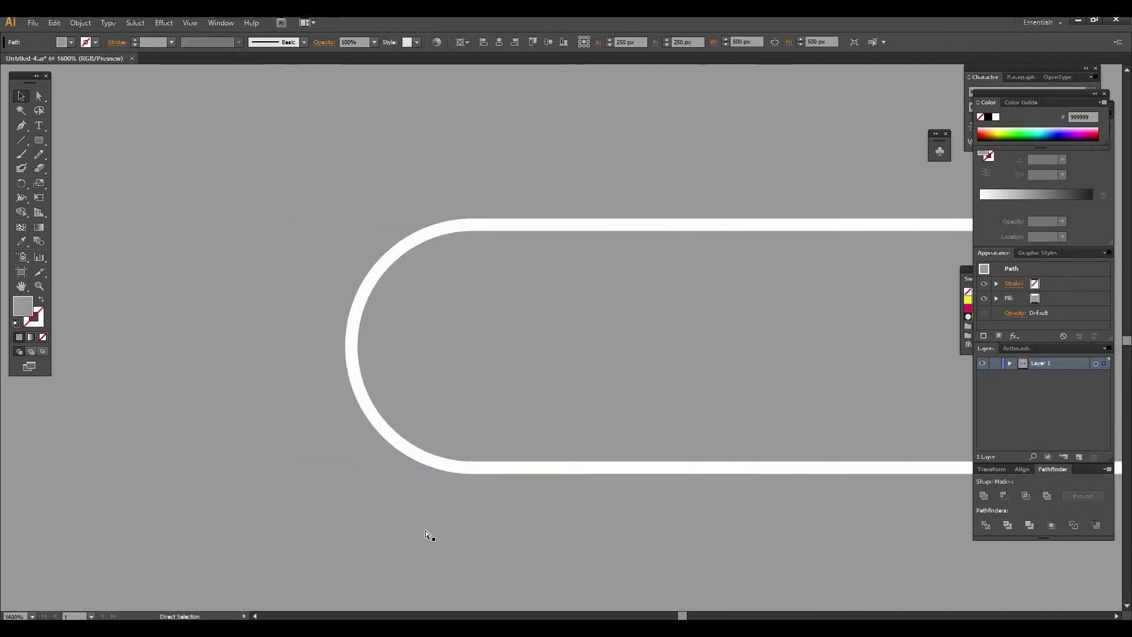
Step: Examine close up how the rounded bend joins the lower horizontal cable
key(ctrl+equal)
key(ctrl+equal)
key(ctrl+equal)
drag(453, 565, 587, 228)
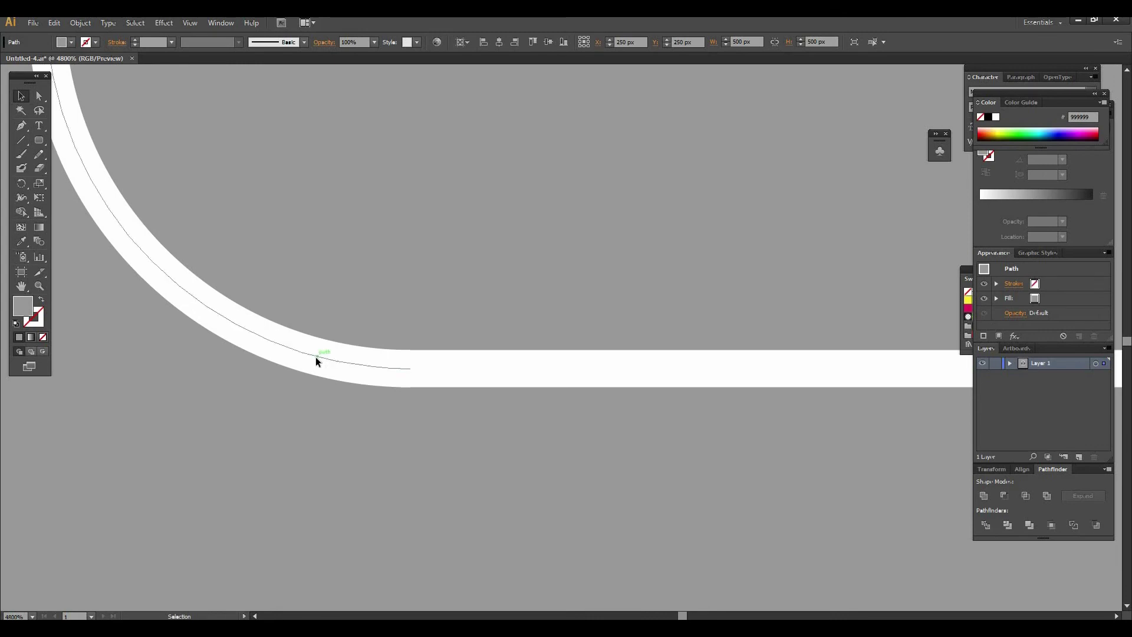
click(316, 362)
click(454, 490)
key(a)
key(ctrl+minus)
key(ctrl+minus)
key(ctrl+minus)
key(ctrl+minus)
key(ctrl+minus)
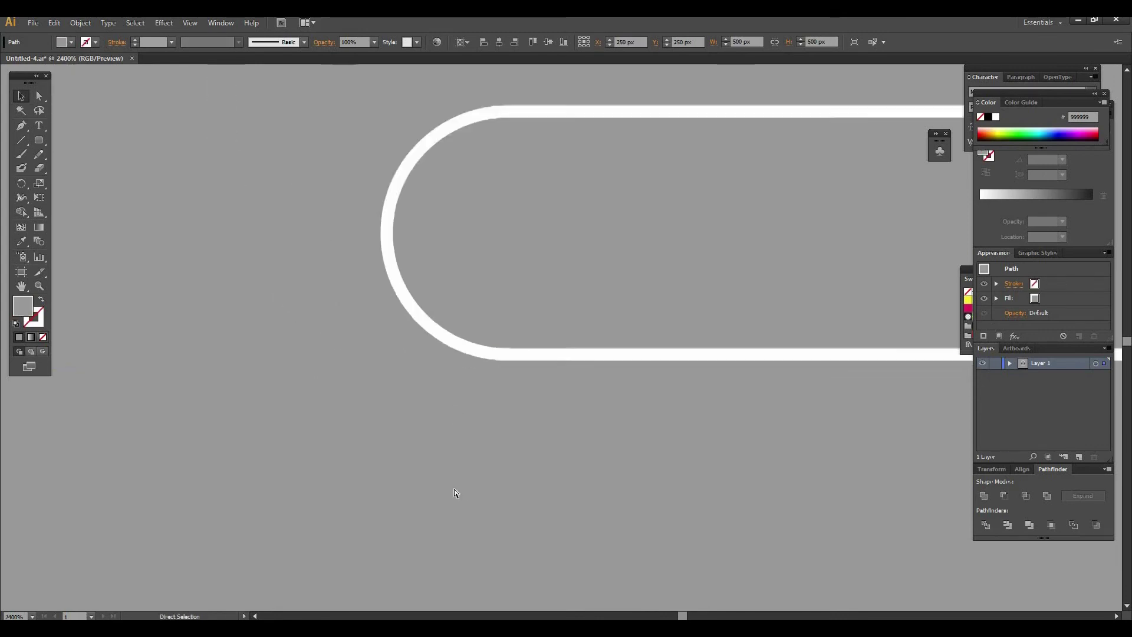
Step: Duplicate the horizontal cable onto the bend's upper line and shorten the copy's right end to about 118 px
drag(581, 362, 367, 311)
click(331, 426)
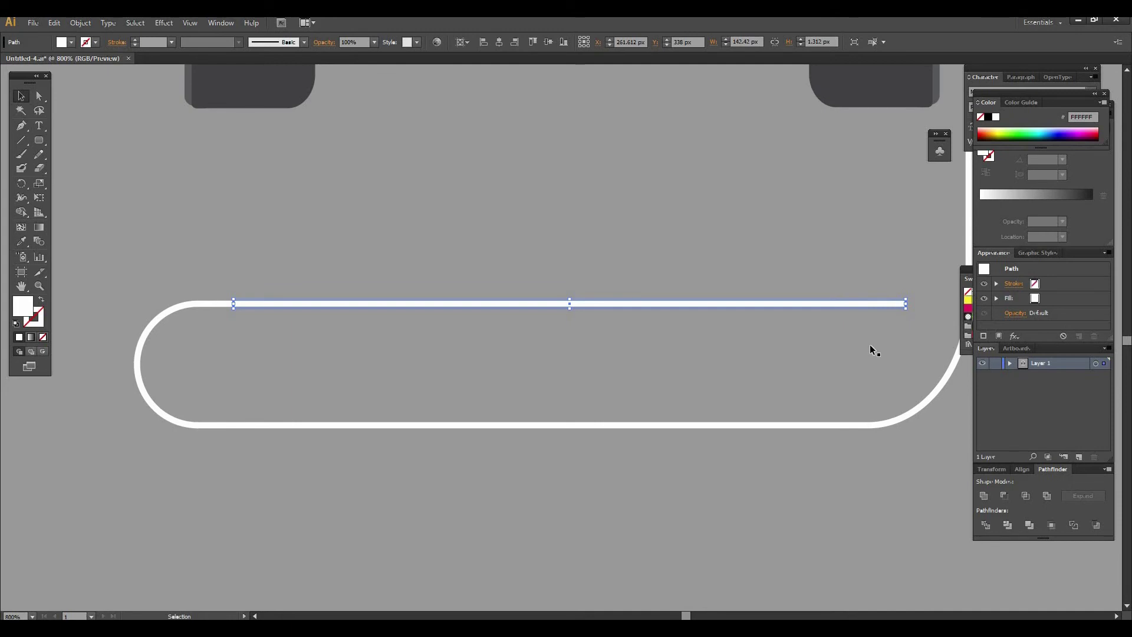
drag(906, 303, 793, 308)
click(688, 500)
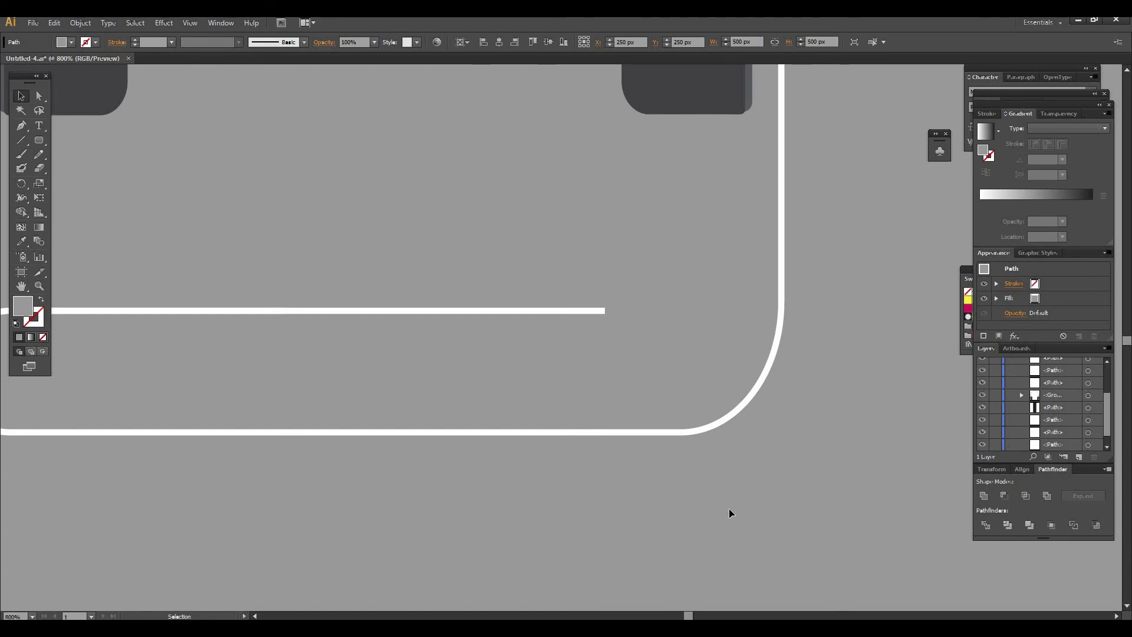
drag(623, 444, 801, 458)
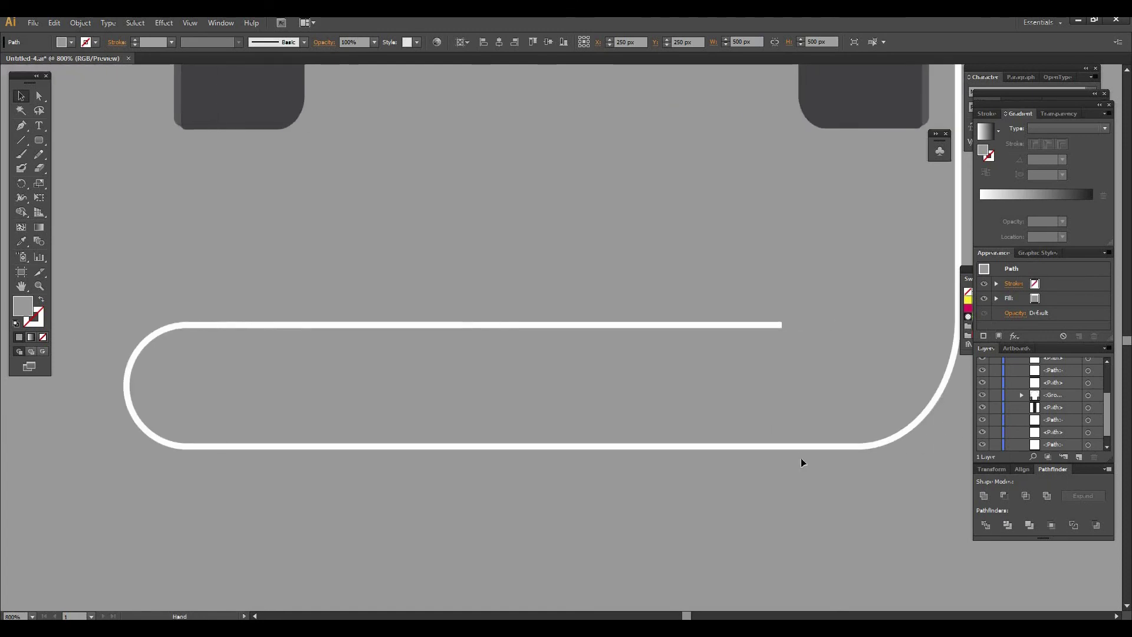
Step: Create a copy of the left rounded bend reflected across the vertical axis
click(125, 385)
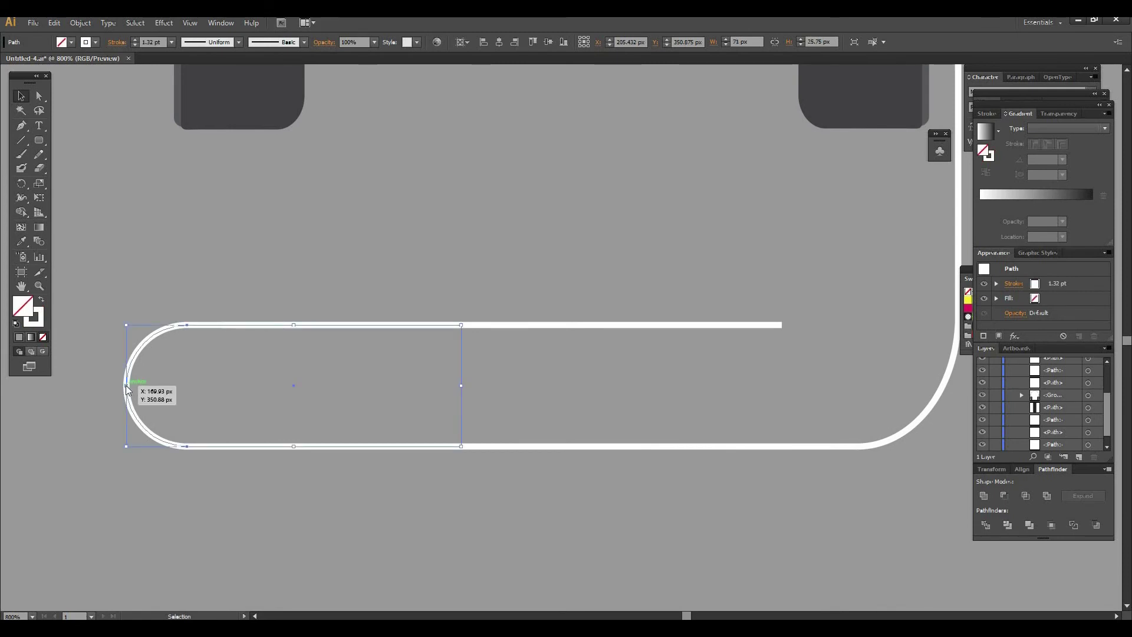
right_click(126, 387)
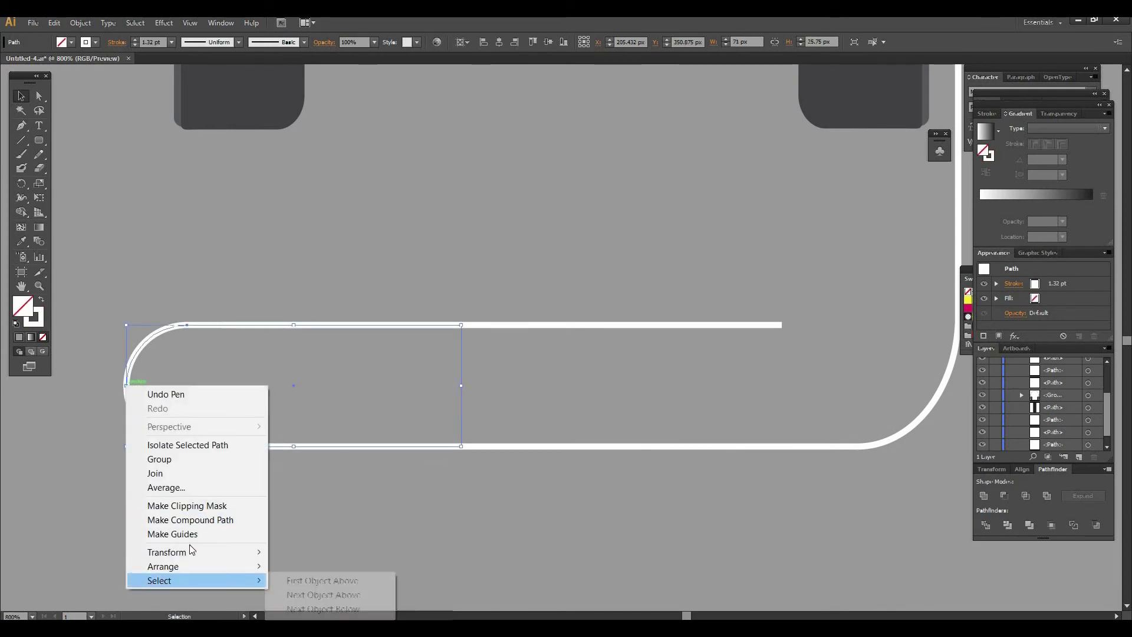
click(767, 329)
click(137, 424)
right_click(138, 420)
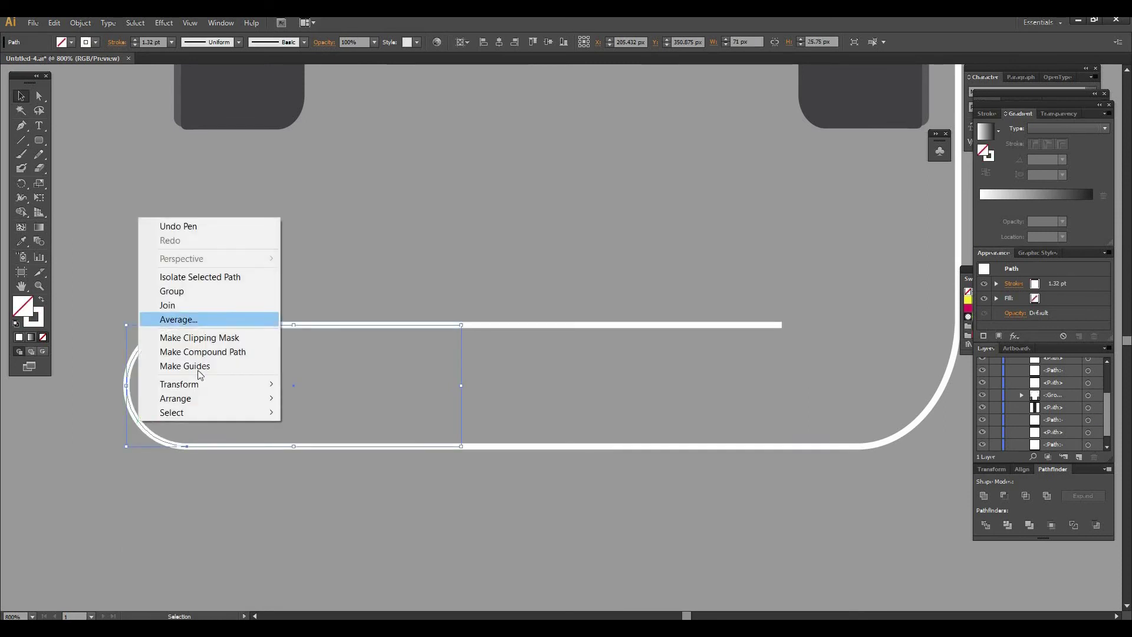
mouse_move(248, 384)
click(322, 429)
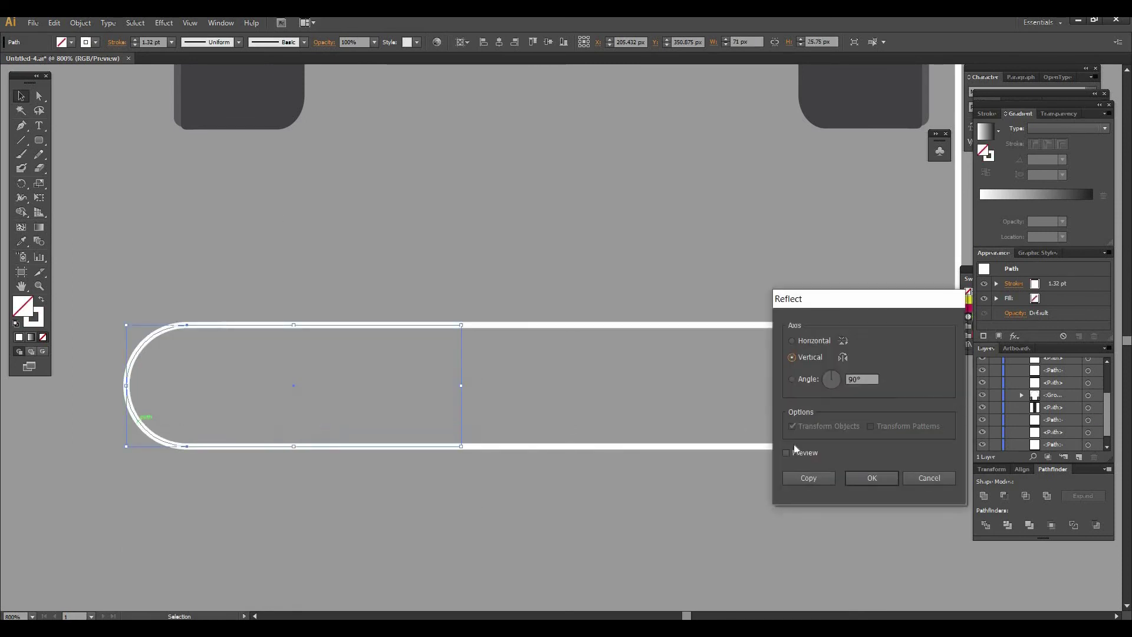
click(810, 475)
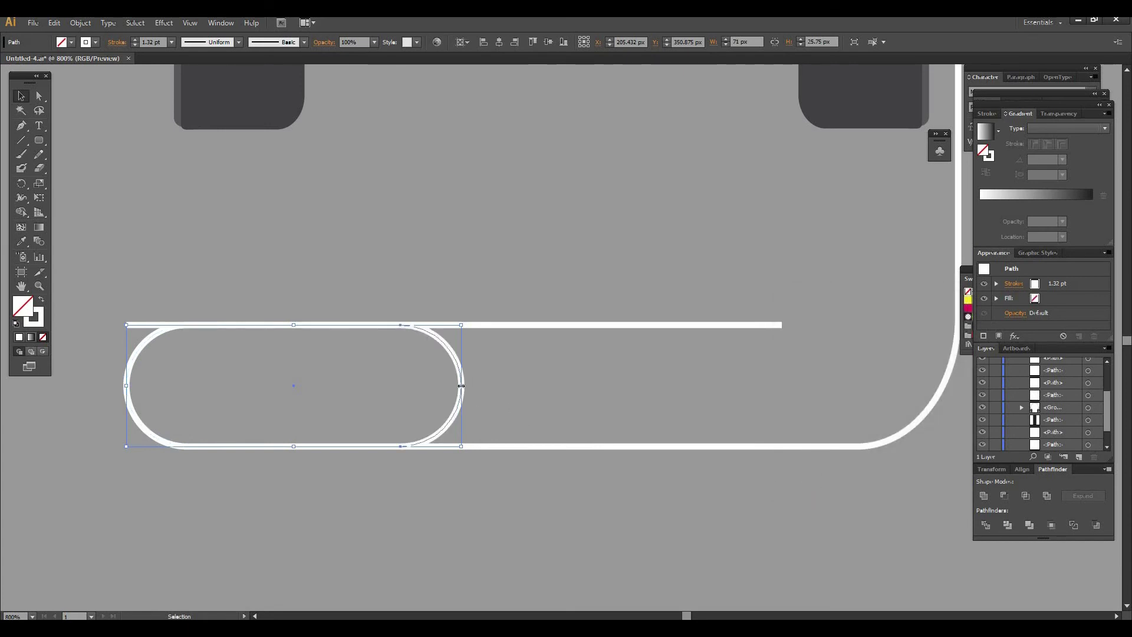
Step: Move the mirrored bend to the upper cable's right end and scale it down to about 45 x 16 px
drag(758, 368, 918, 365)
key(ctrl+z)
click(121, 332)
drag(135, 327, 658, 348)
drag(926, 471, 883, 371)
Step: Match the small right bend's stroke to the cable arc's white 1.32 pt stroke with the Eyedropper
key(i)
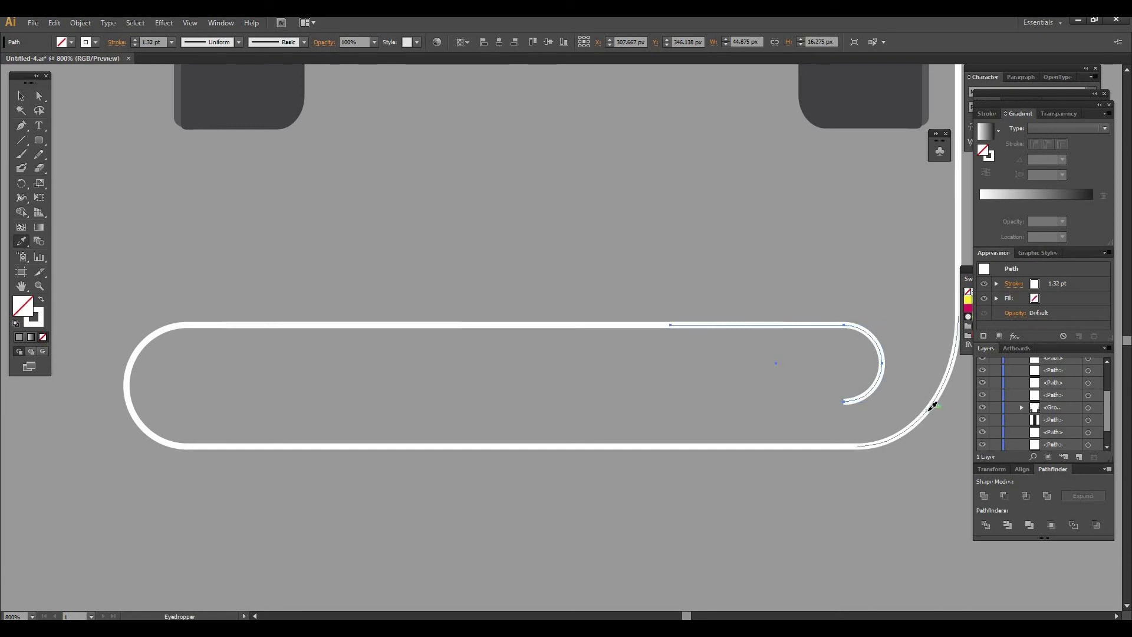
click(20, 96)
click(752, 541)
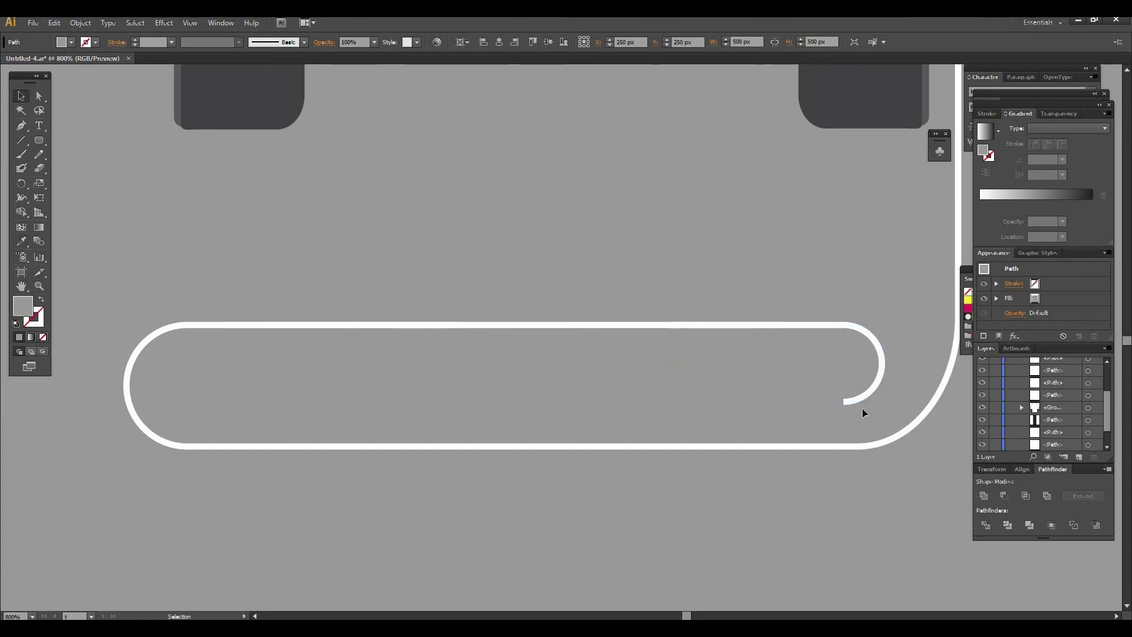
Step: Duplicate the upper horizontal cable segment and align the copy with the lower end of the small right bend
click(571, 326)
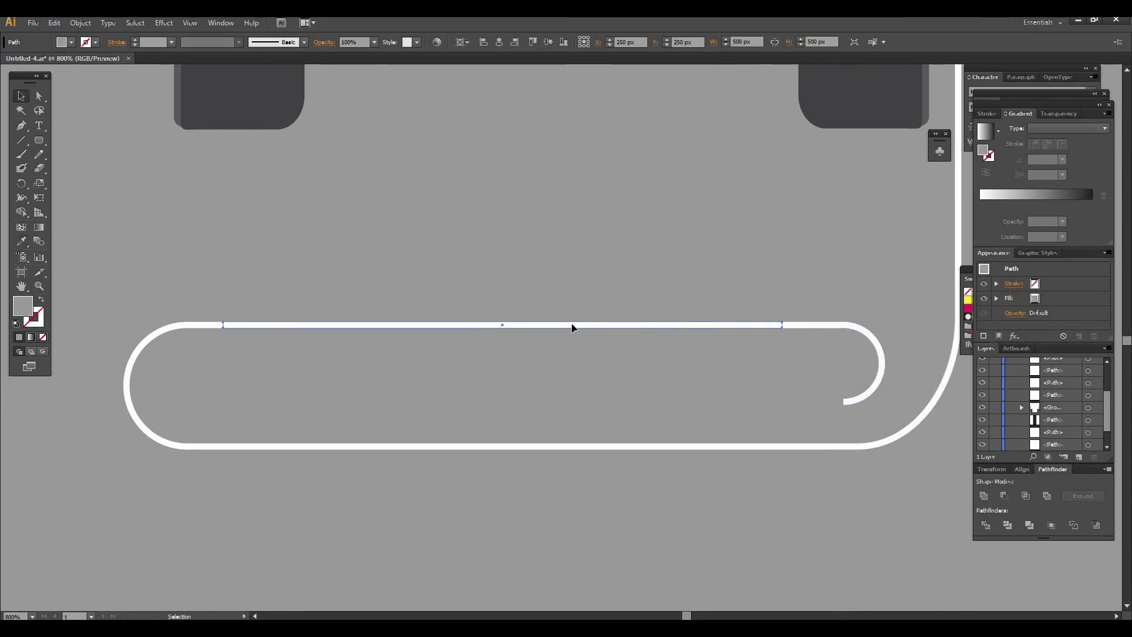
drag(571, 326, 634, 405)
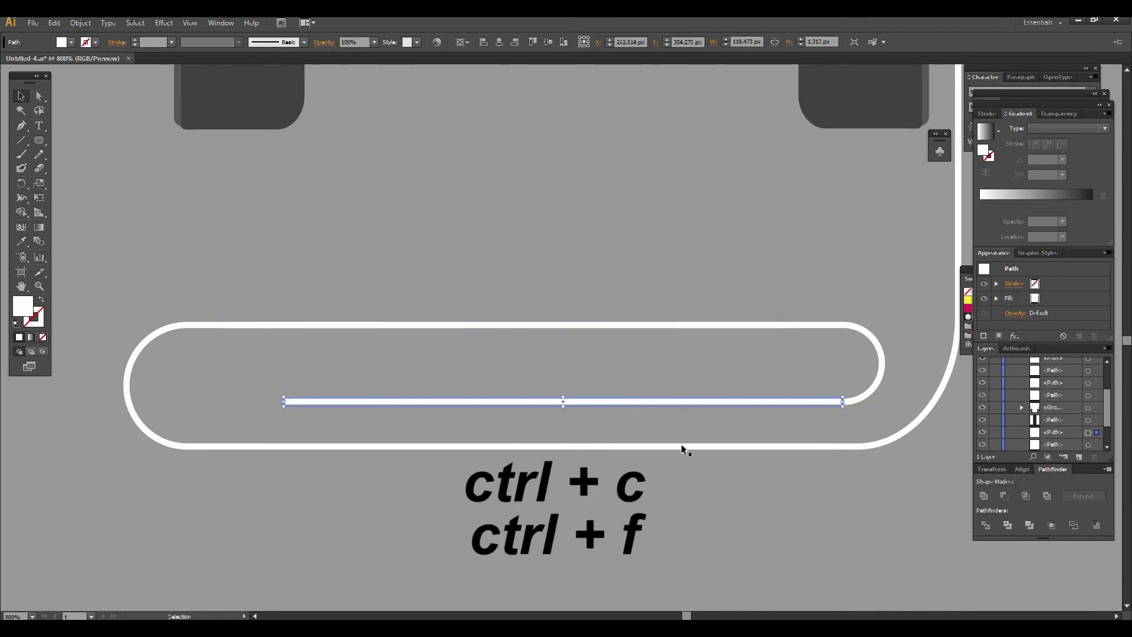
click(797, 404)
key(ctrl+plus)
drag(798, 404, 437, 350)
drag(519, 410, 522, 412)
click(570, 444)
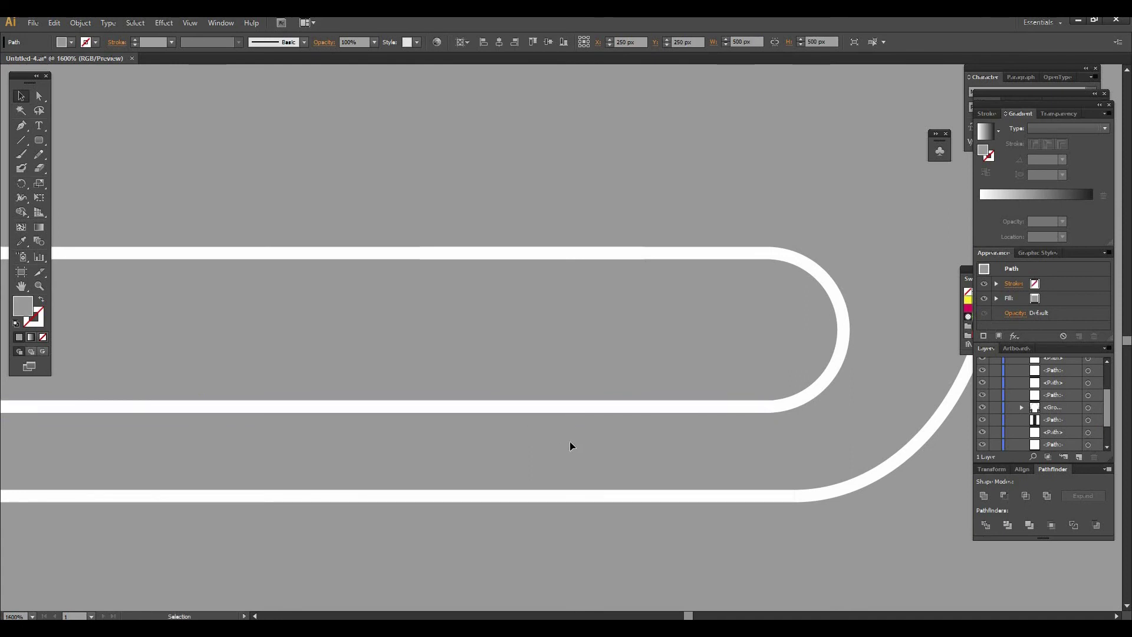
Step: Shorten the inner horizontal cable segment from its left end
key(ctrl+minus)
drag(570, 442, 876, 430)
drag(576, 437, 642, 503)
click(247, 442)
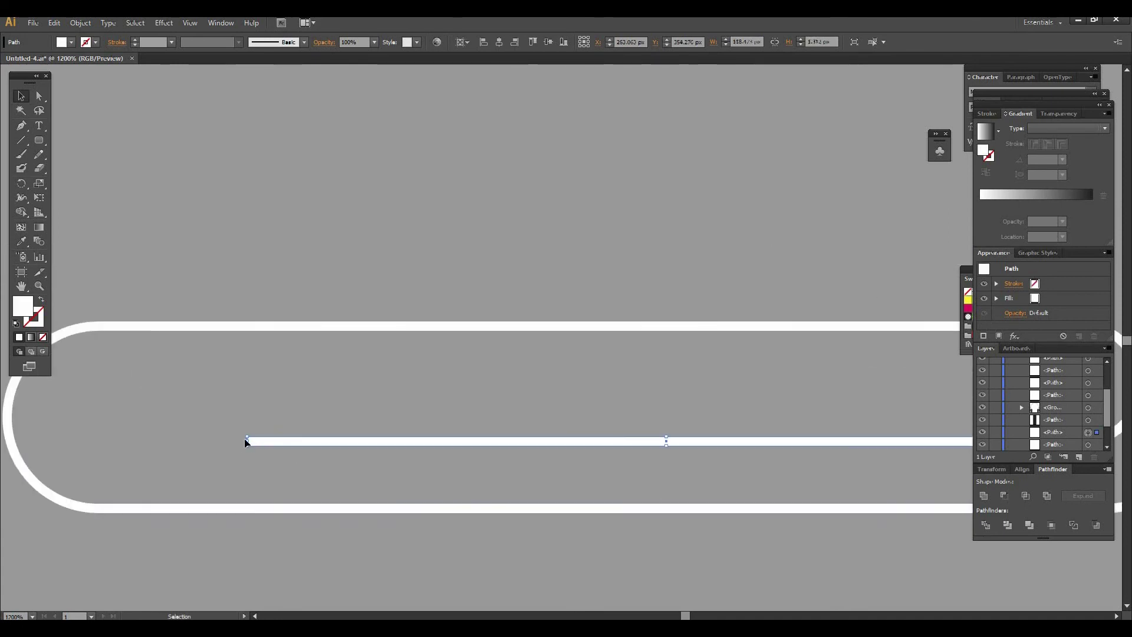
drag(248, 441, 449, 450)
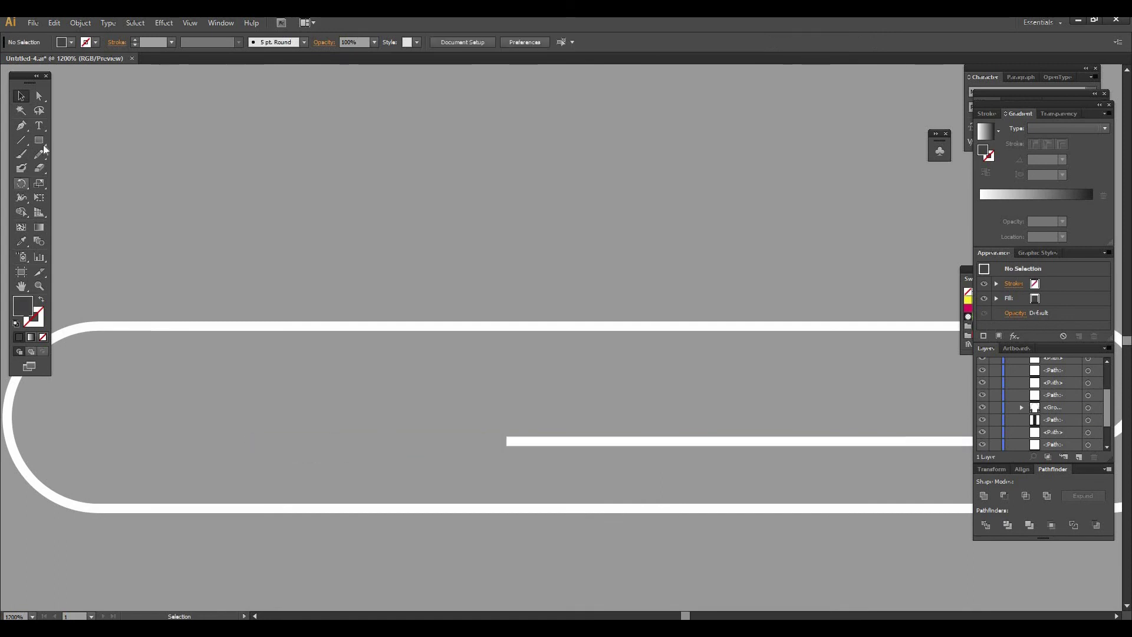
Step: Draw a dark gray rectangle, about 6 x 3 px, as a plug at the inner cable's left end
click(40, 141)
key(v)
click(472, 448)
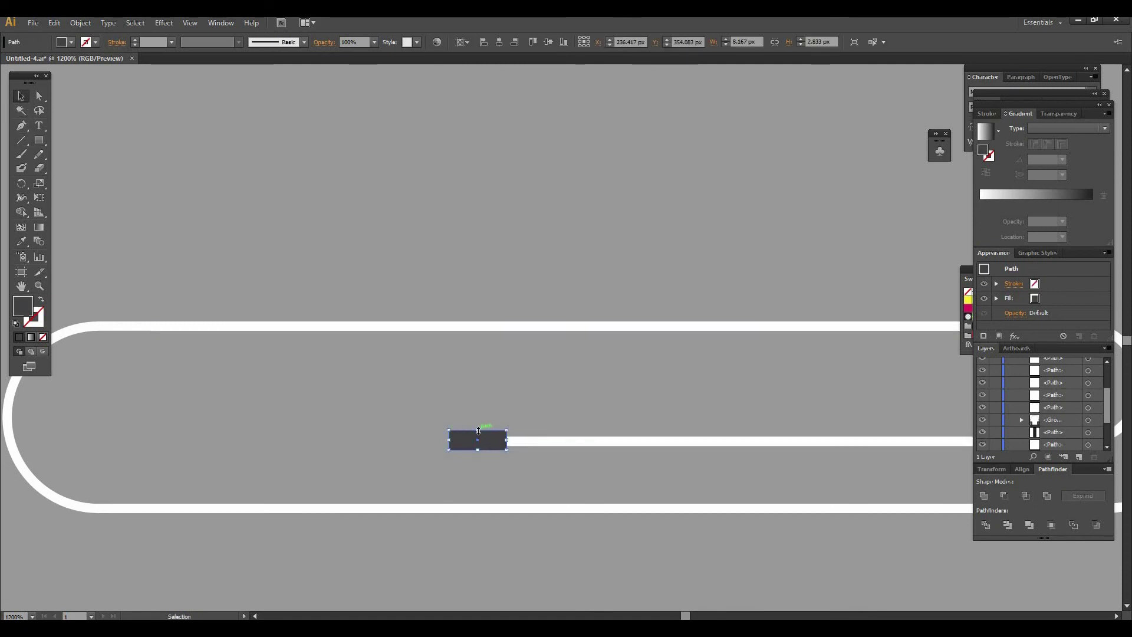
Step: Align the dark plug rectangle and the inner cable on their vertical centers
shift+click(525, 441)
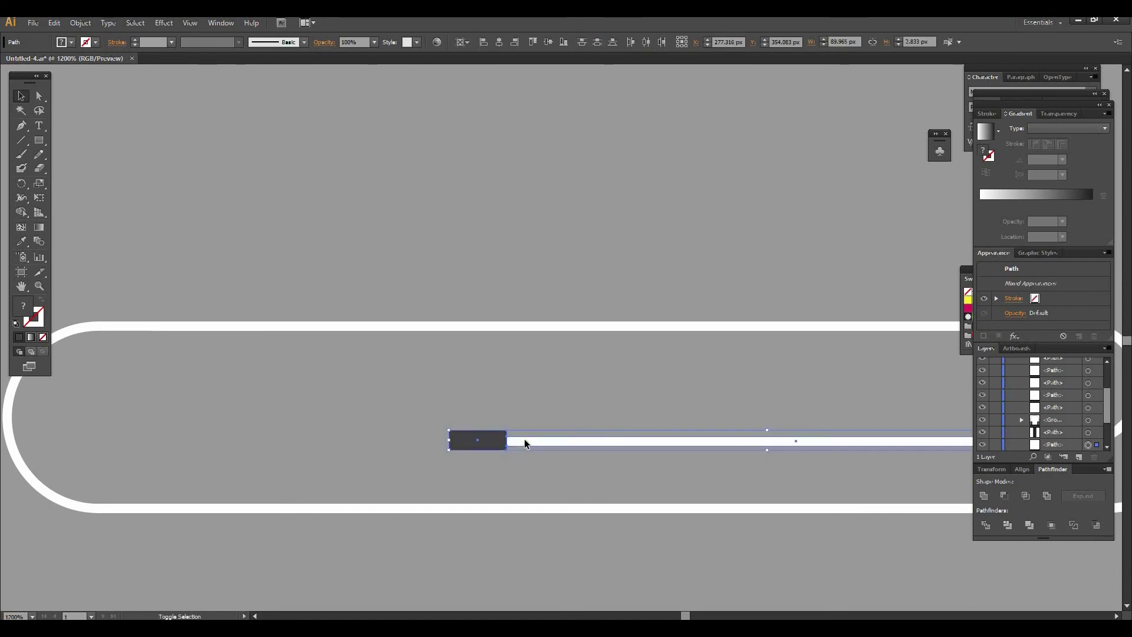
click(550, 43)
click(579, 297)
click(491, 440)
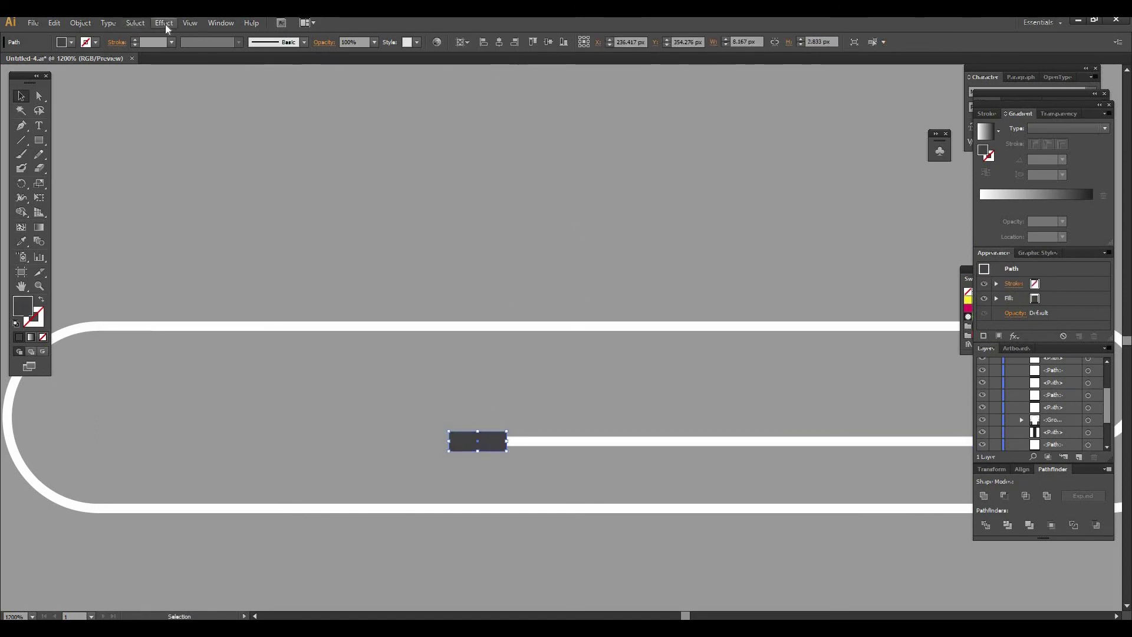
Step: Round the corners of the dark plug rectangle with a Round Corners effect of .5 px radius
click(164, 22)
mouse_move(248, 211)
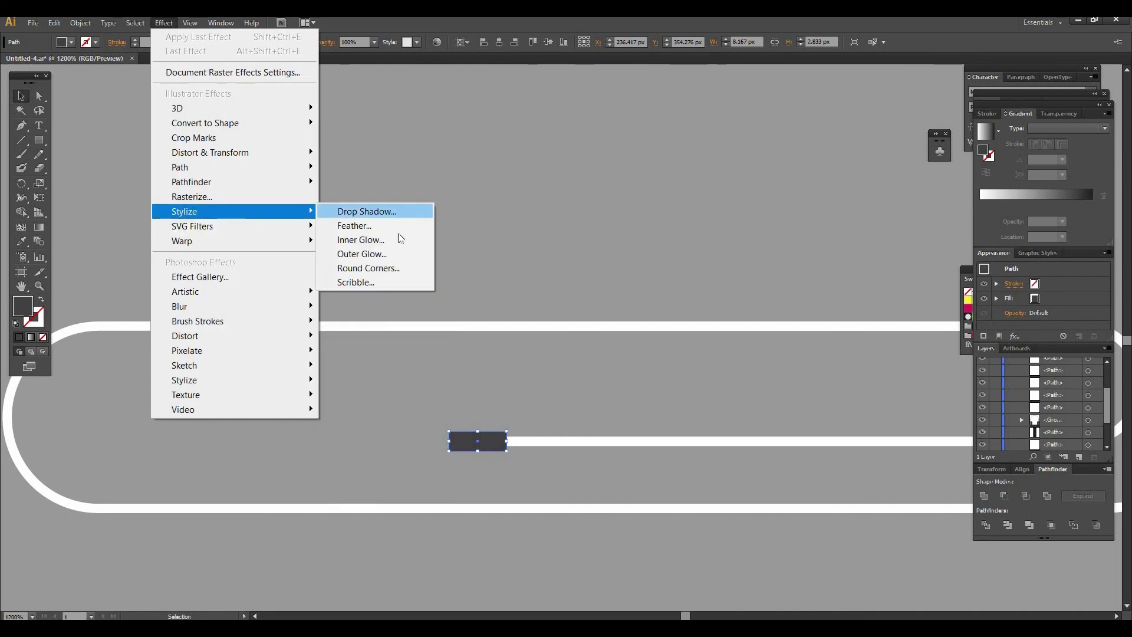
click(362, 269)
click(664, 341)
double_click(725, 314)
text(1)
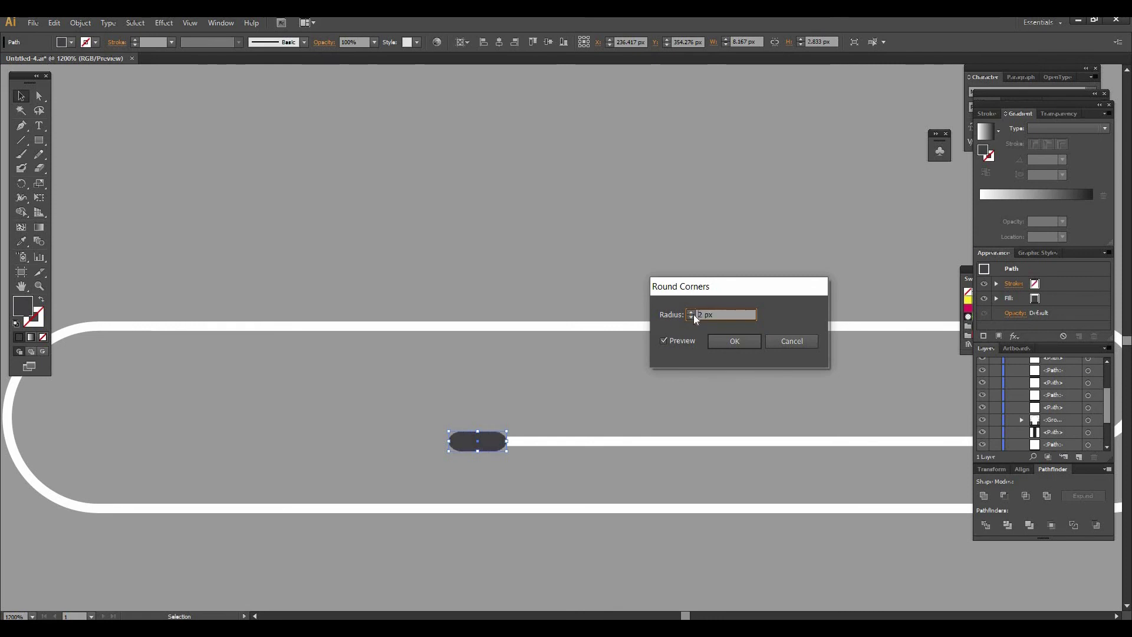
double_click(699, 315)
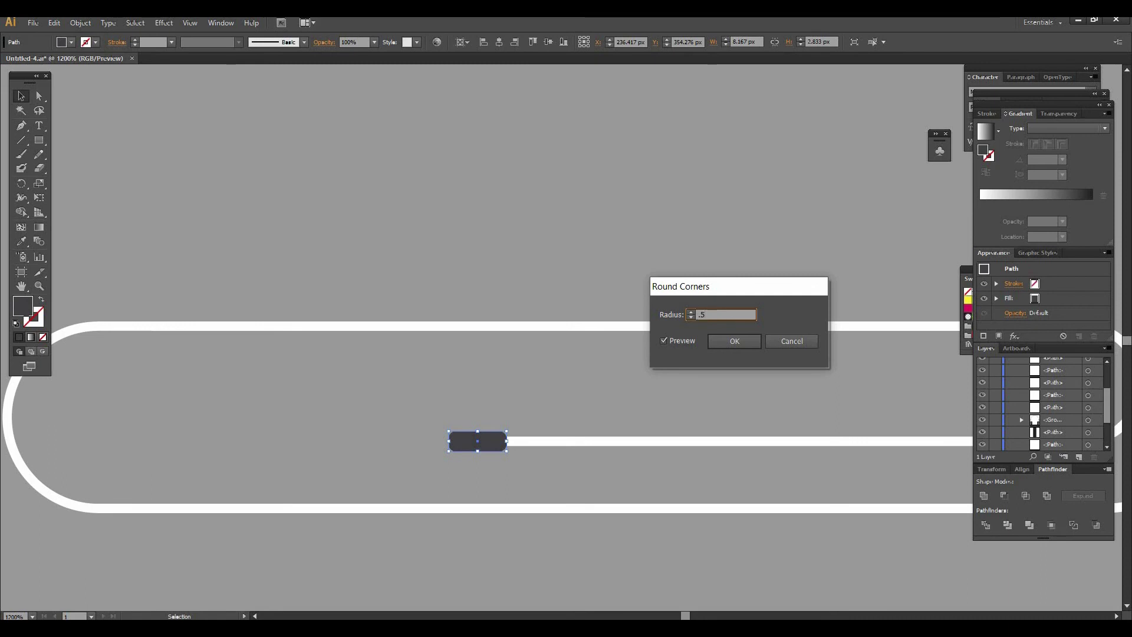
key(Return)
click(667, 391)
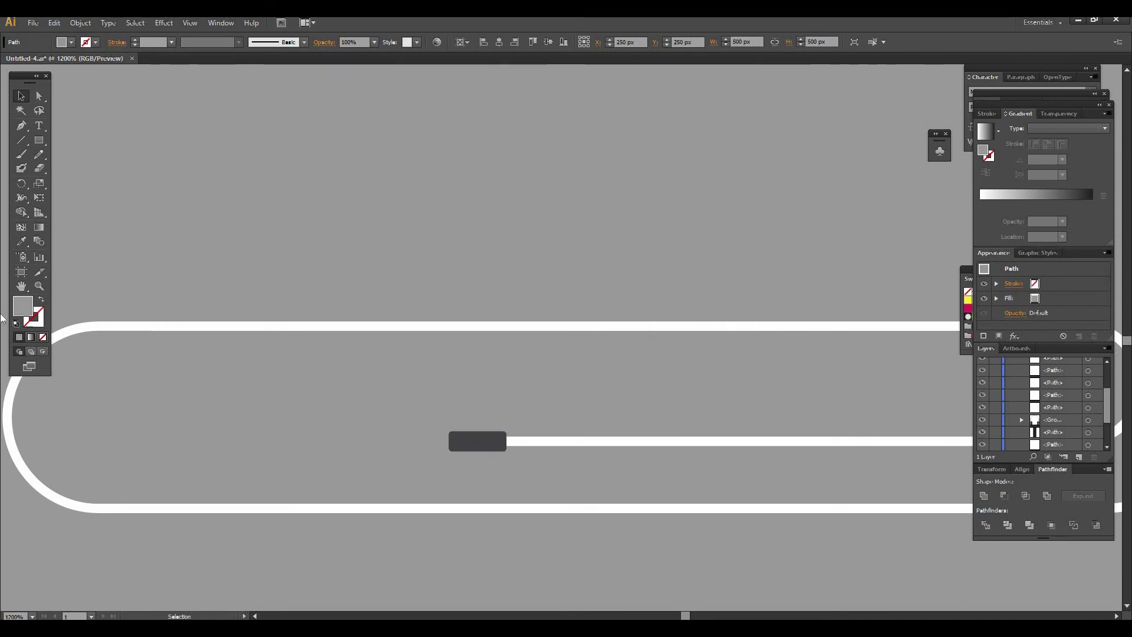
Step: Draw a plug tip rectangle about 8 x 1.3 px at the dark plug's left end, filled with the cable's white
drag(39, 140, 74, 135)
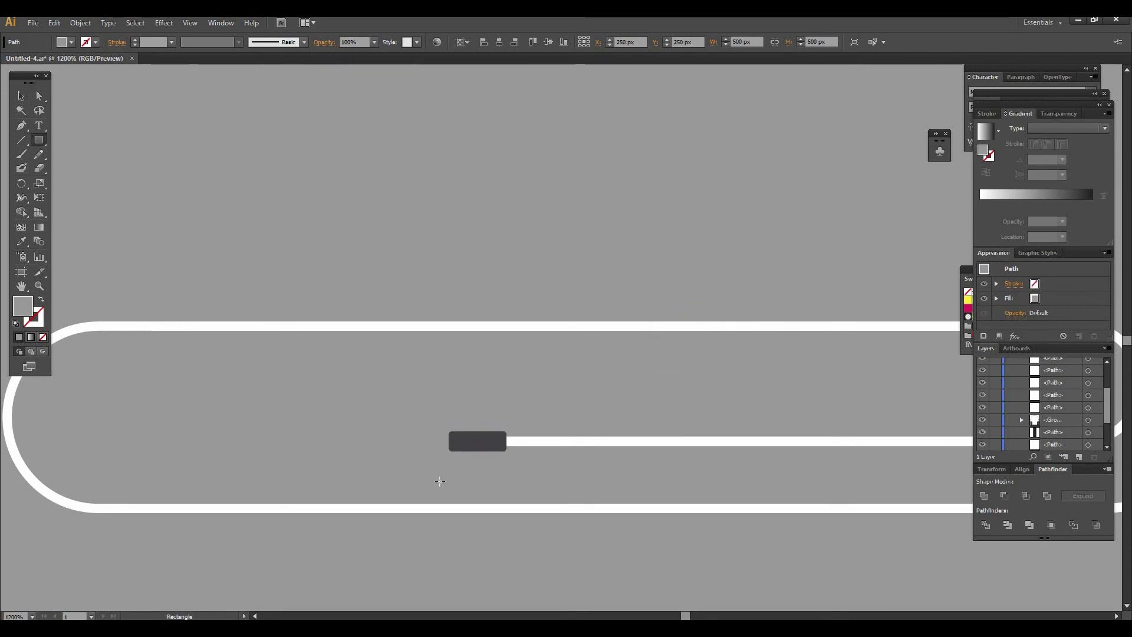
mouse_move(446, 437)
mouse_down()
mouse_move(354, 428)
mouse_move(393, 446)
mouse_up()
key(i)
click(584, 441)
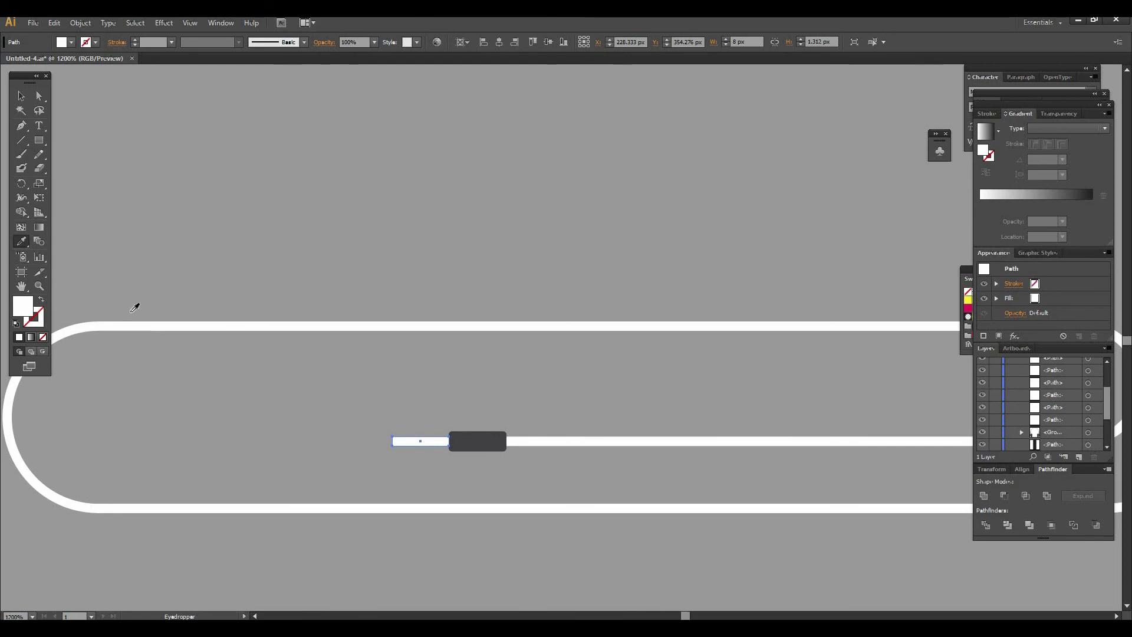
Step: Make the white plug tip slightly taller than the cable and align it with the dark plug on their vertical centers
click(21, 96)
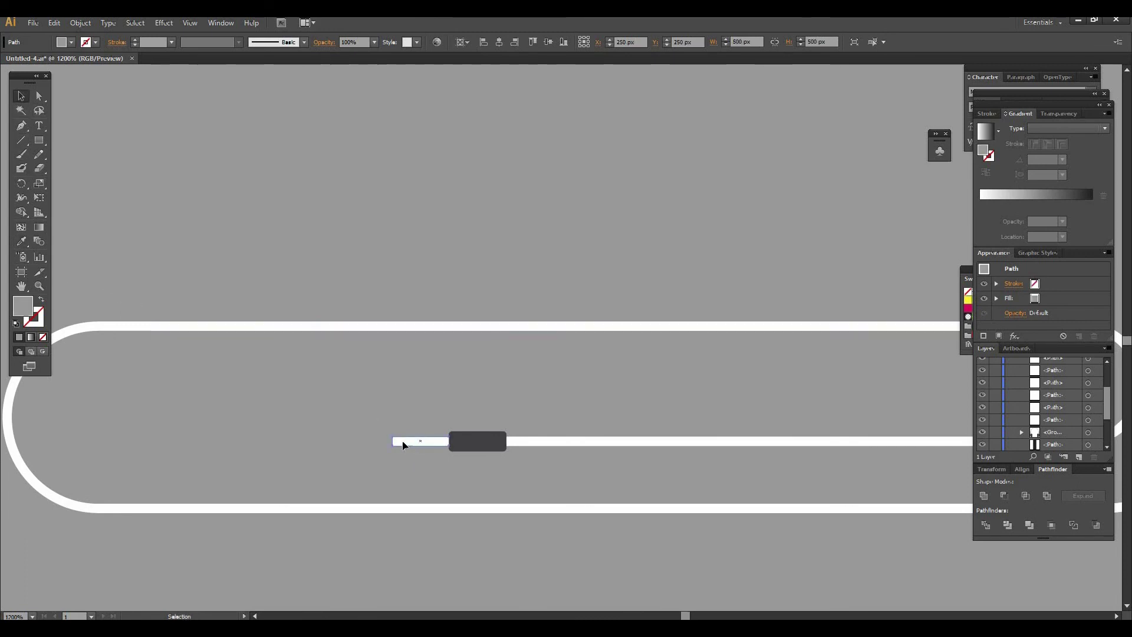
drag(391, 441, 421, 437)
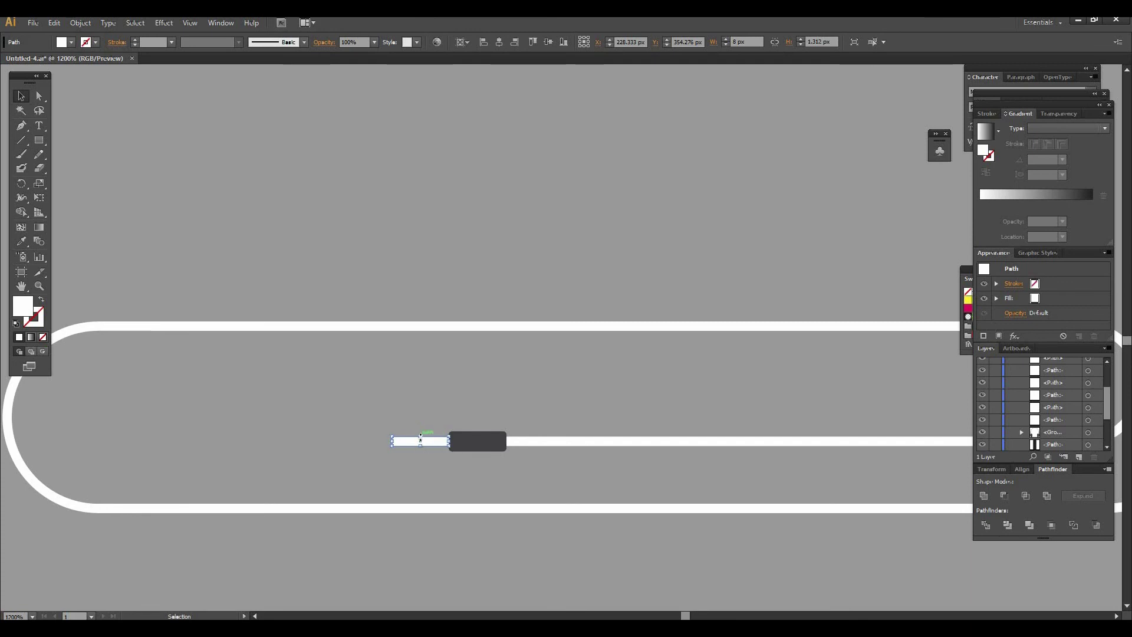
click(460, 443)
shift+click(436, 440)
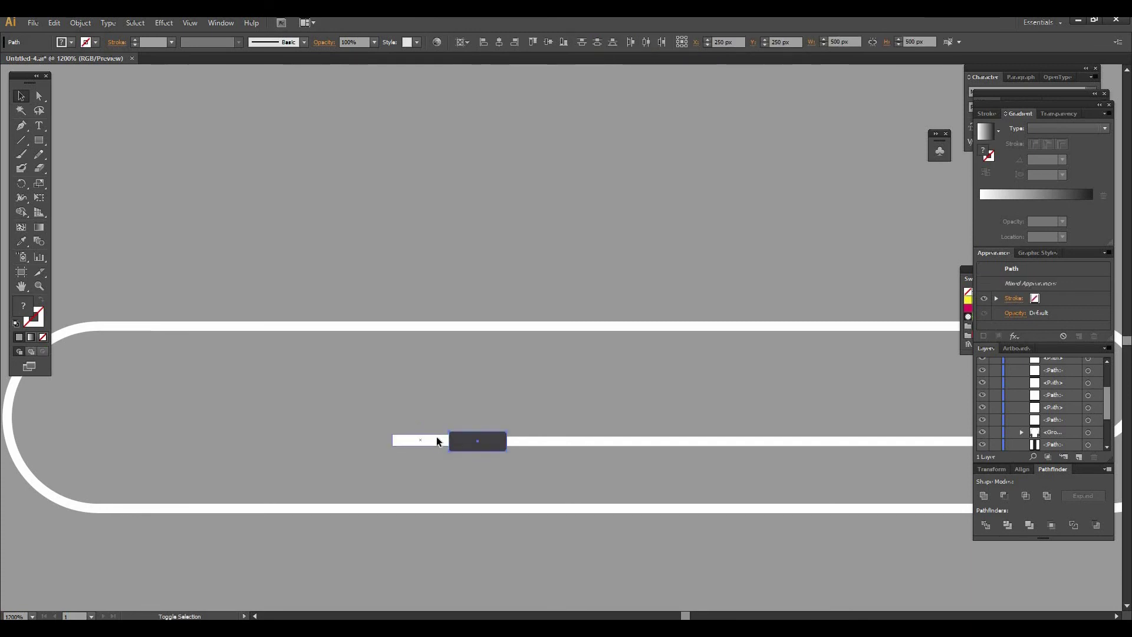
click(436, 444)
click(456, 444)
click(548, 41)
click(561, 301)
Step: Add an anchor point midway on the white tip's left edge and shift it about 1 px left to form a point
drag(21, 125, 53, 144)
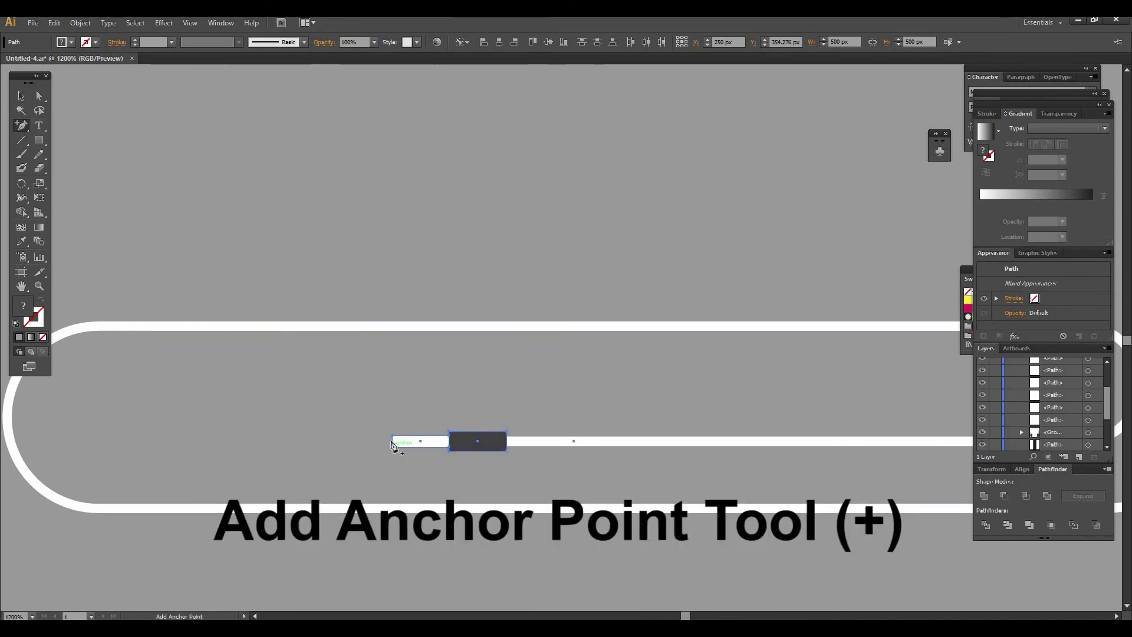
key(ctrl+equal)
key(ctrl+equal)
drag(385, 442, 676, 226)
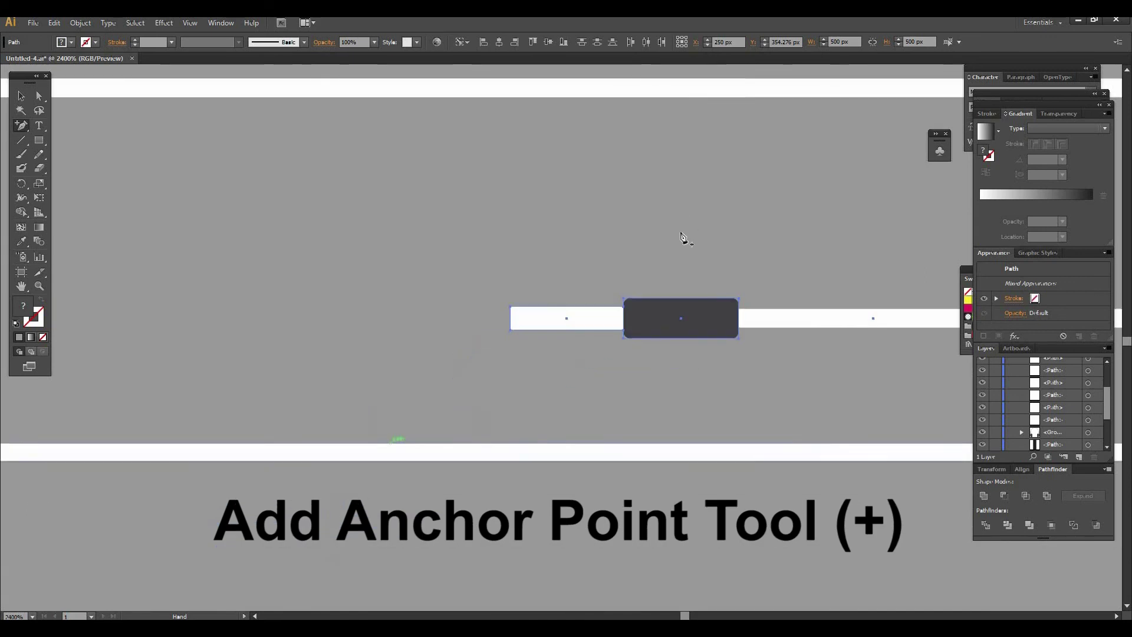
click(510, 319)
key(a)
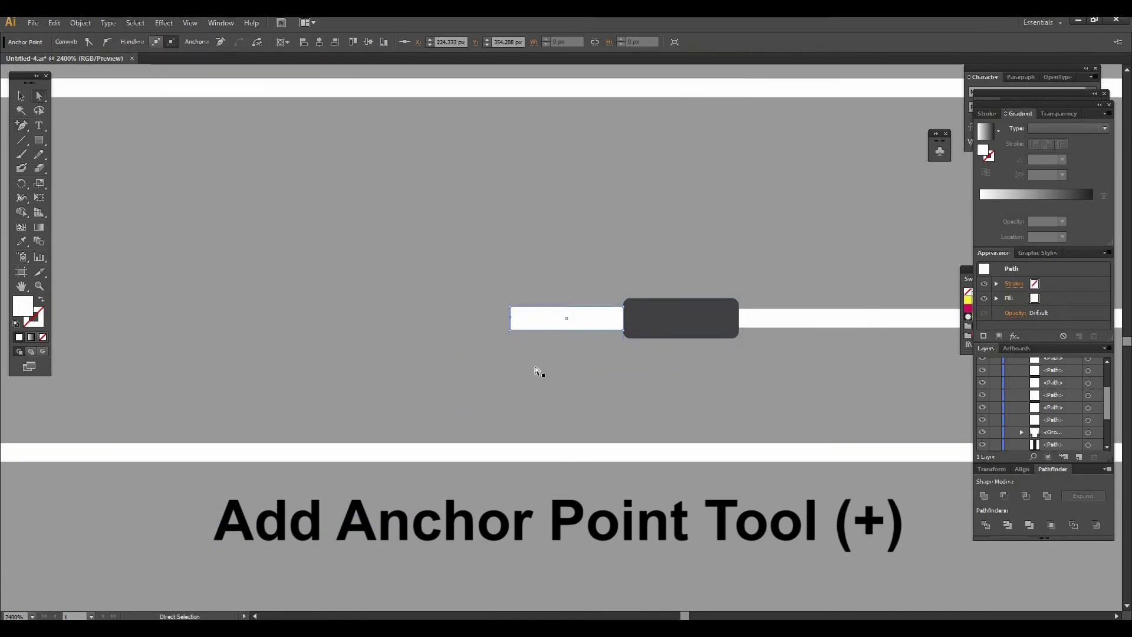
key(Left)
key(Left)
drag(511, 317, 769, 289)
key(ctrl+z)
key(ctrl+z)
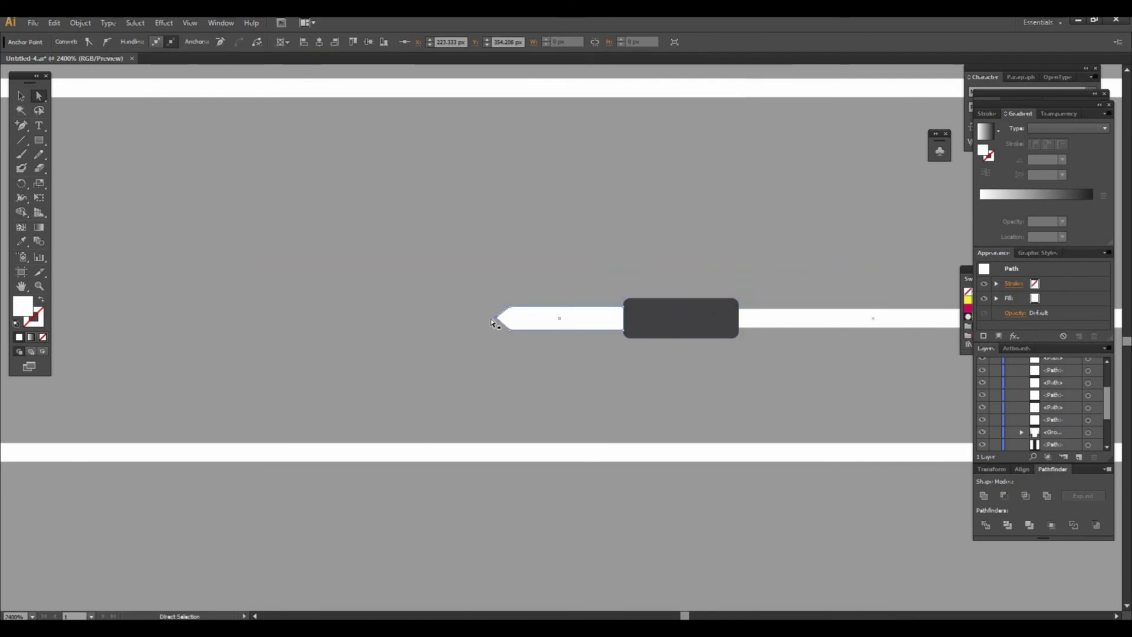
drag(497, 318, 497, 318)
click(21, 96)
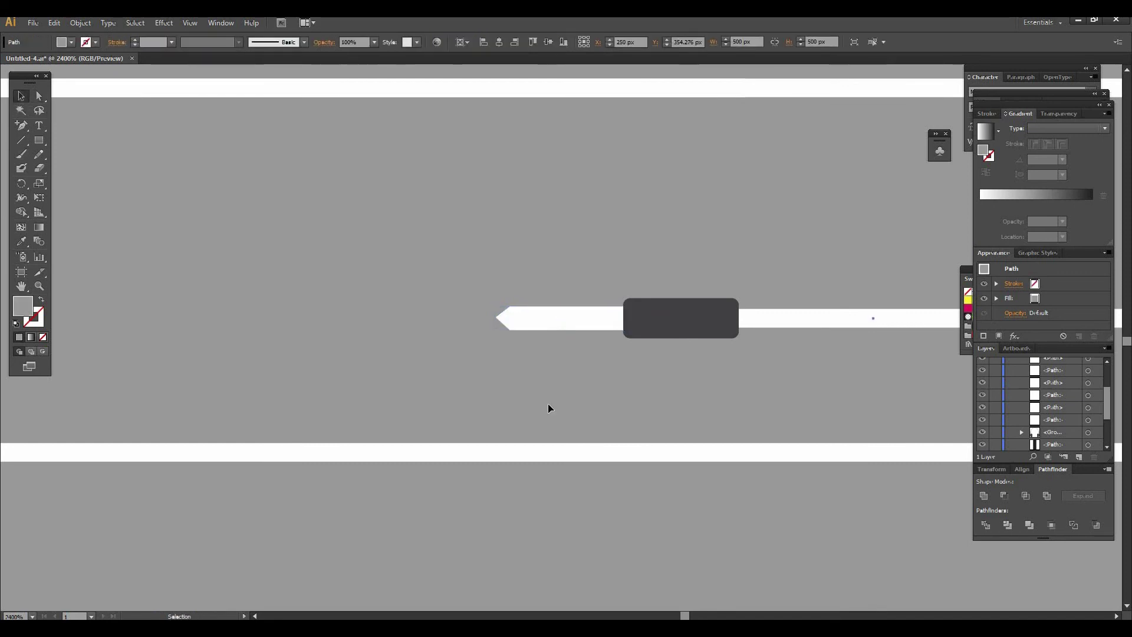
Step: Draw a thin band across the white tip in the plug's dark gray and place a copy of it to the right
drag(39, 138, 69, 141)
drag(543, 306, 550, 330)
key(i)
click(653, 313)
key(v)
click(549, 334)
drag(551, 321, 587, 322)
click(594, 360)
Step: Draw a white bar about 3.2 x 0.7 px on the left part of the dark plug and reduce it to a thin line
key(ctrl+minus)
key(ctrl+minus)
key(ctrl+minus)
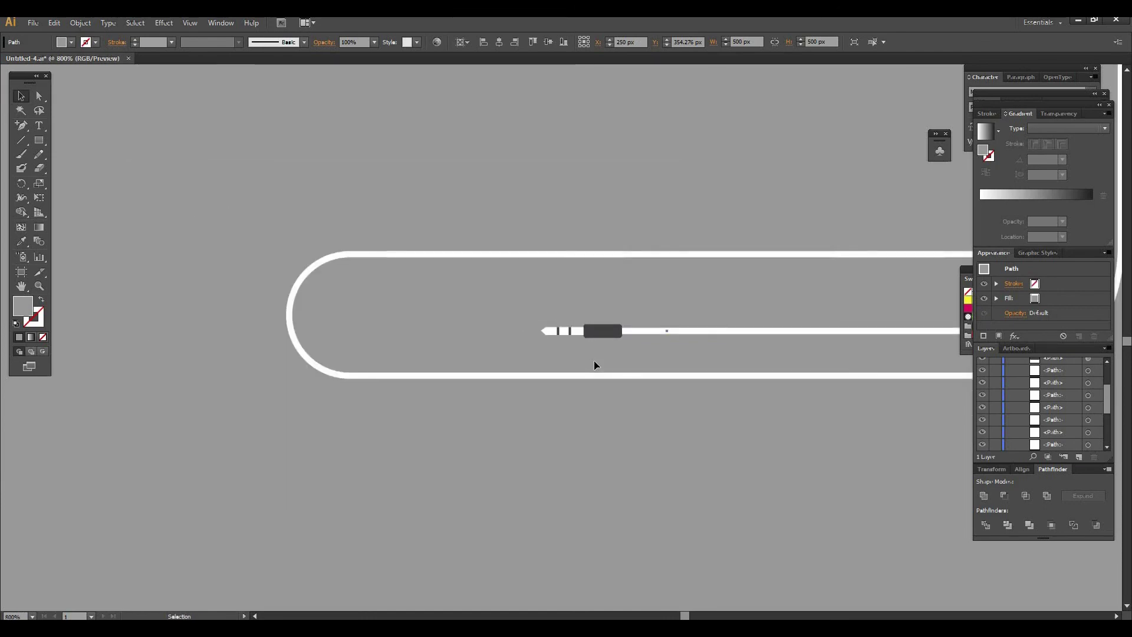
click(624, 372)
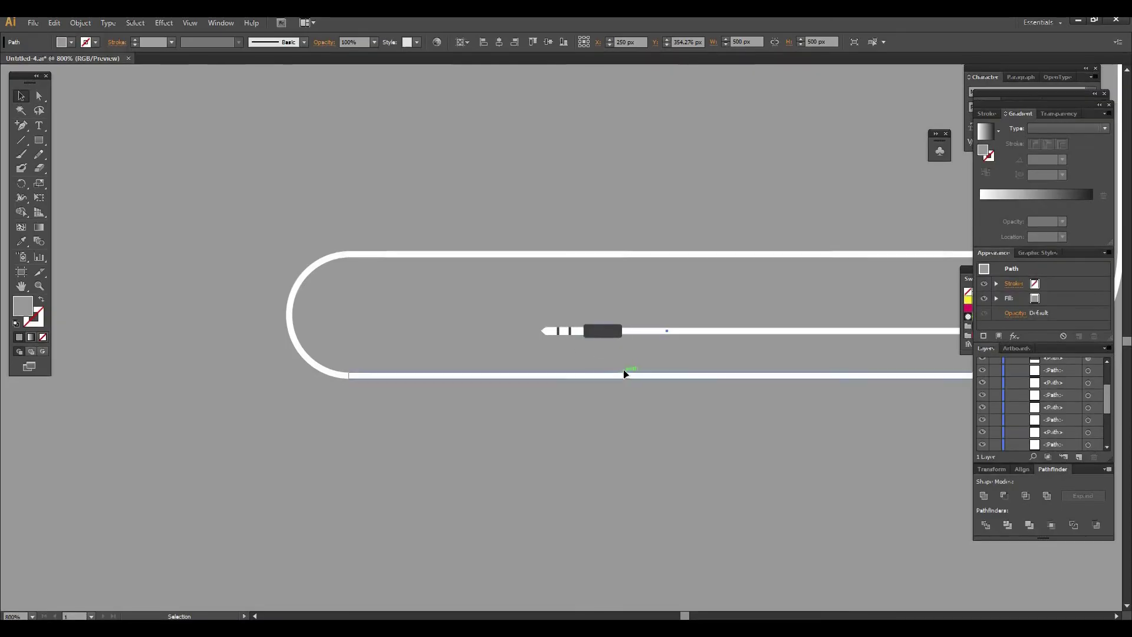
click(39, 141)
drag(596, 332, 425, 349)
key(ctrl+plus)
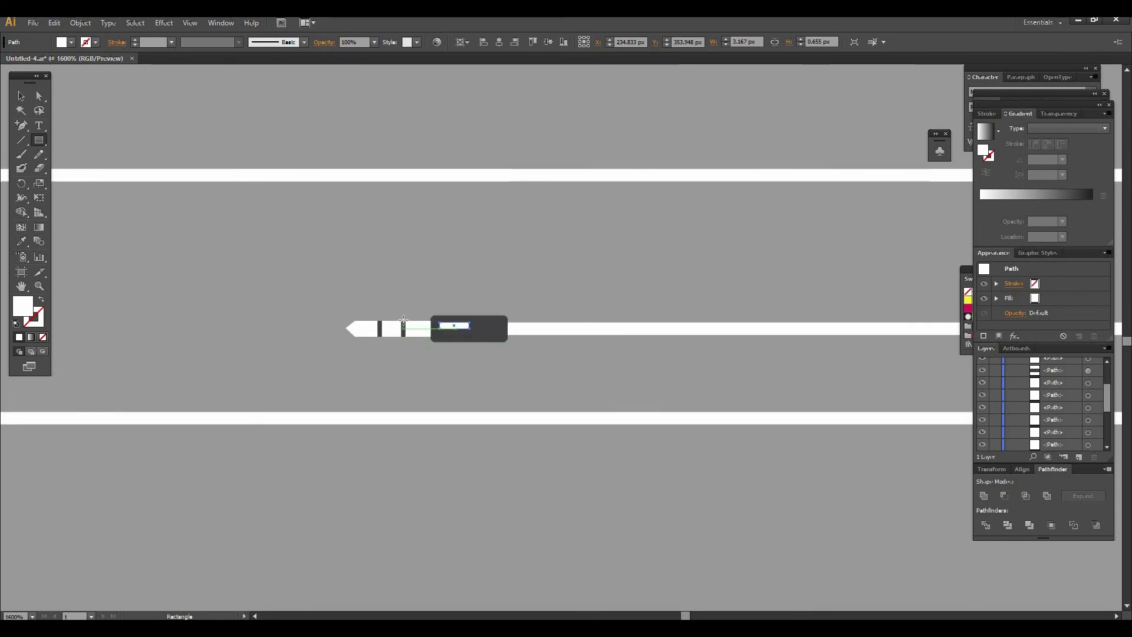
drag(454, 321, 454, 325)
click(455, 378)
click(449, 326)
drag(454, 326, 454, 327)
Step: Align the thin white bar with the dark plug on their vertical centers
click(457, 348)
shift+click(462, 328)
shift+click(471, 321)
click(471, 319)
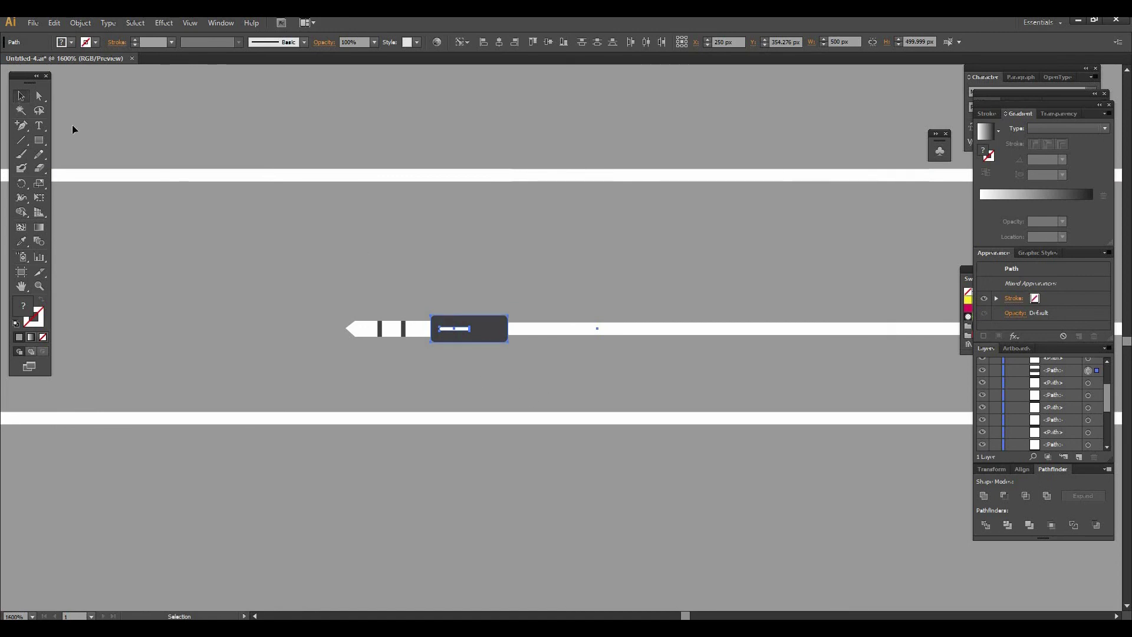
click(191, 178)
click(213, 227)
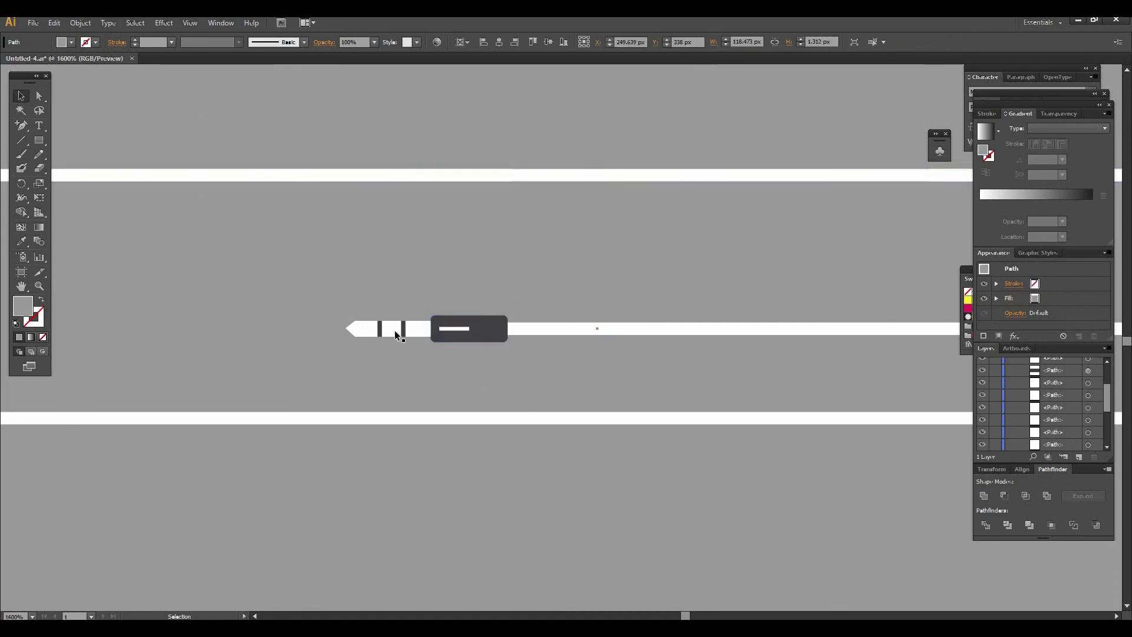
Step: Shorten the white bar on the dark plug slightly from its right end
click(451, 331)
drag(469, 329, 465, 330)
click(477, 381)
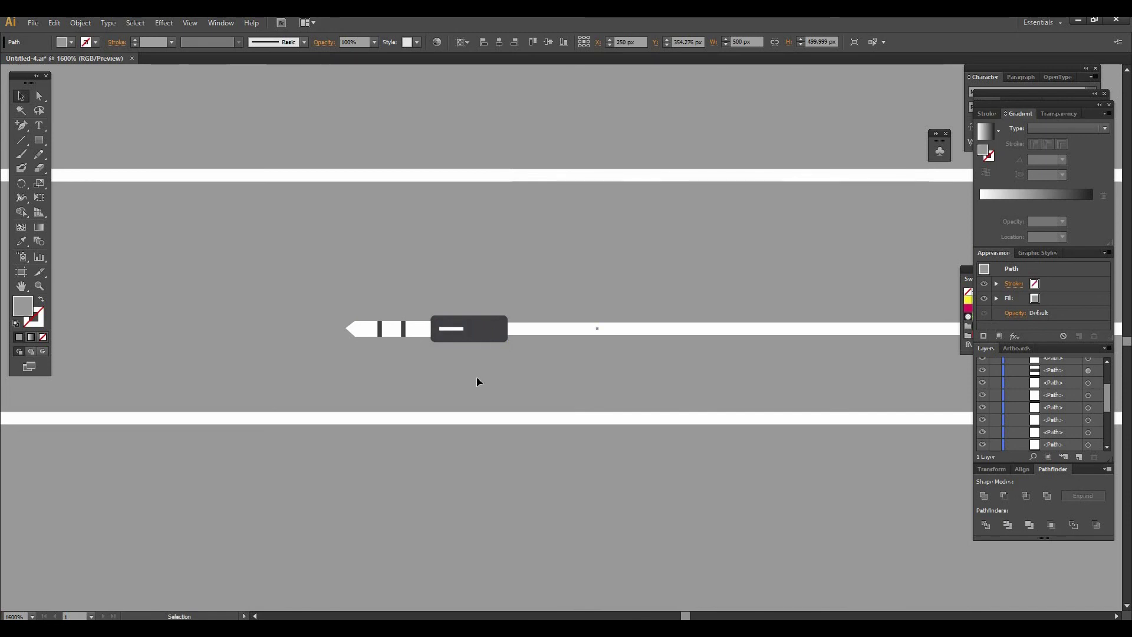
Step: Create a copy of the dark plug rectangle rotated by 90 degrees
key(ctrl+minus)
key(ctrl+minus)
key(ctrl+minus)
key(ctrl+minus)
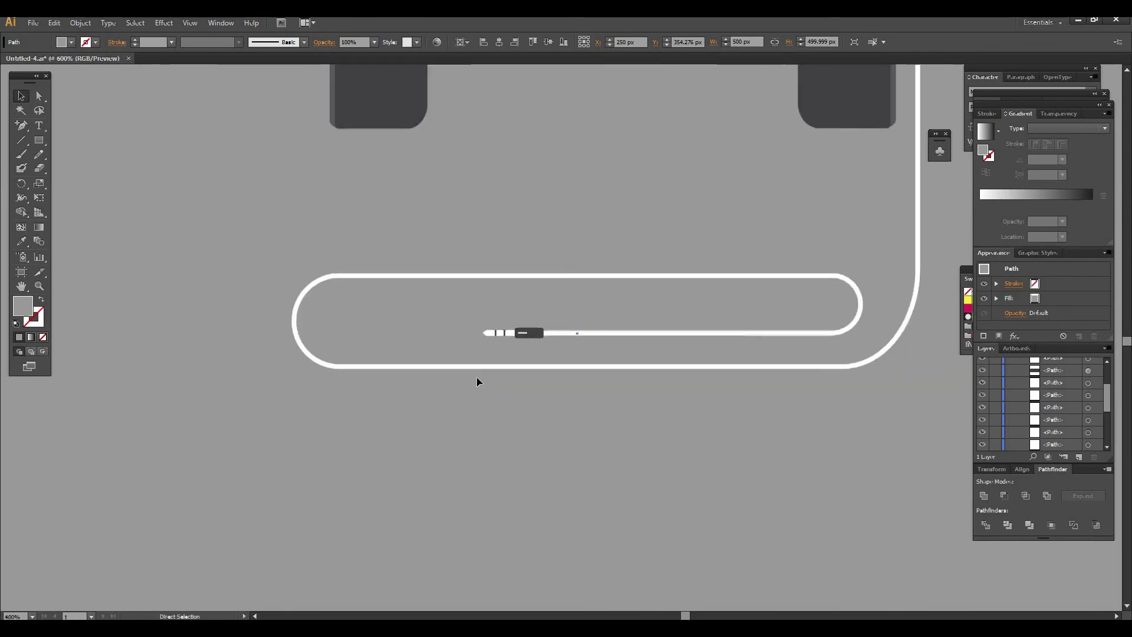
click(381, 331)
right_click(380, 332)
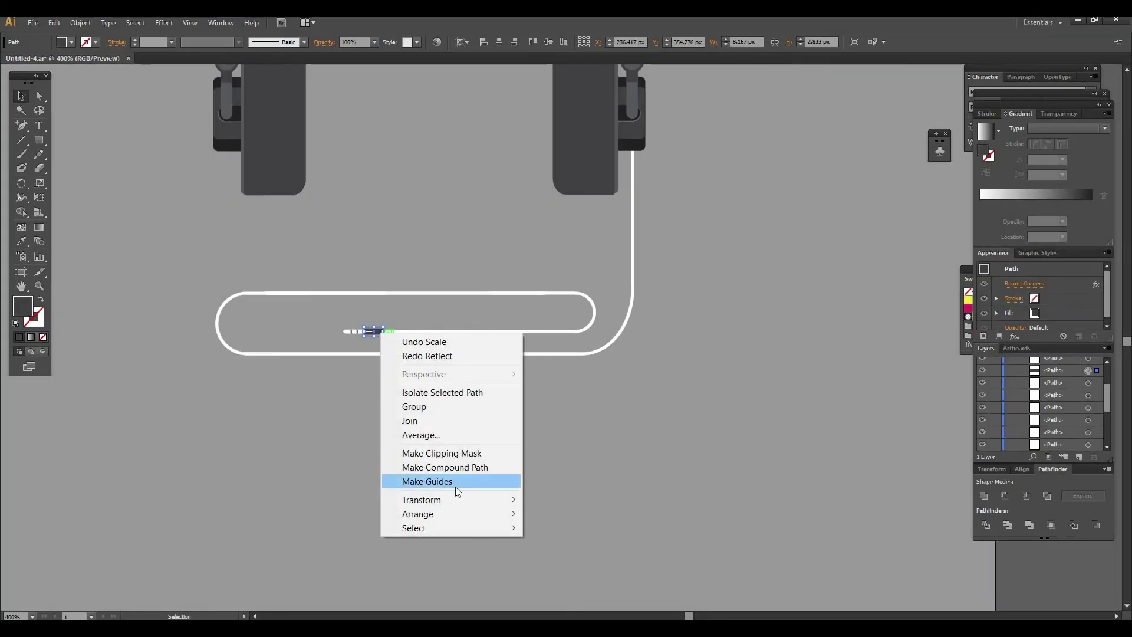
mouse_move(454, 500)
click(567, 533)
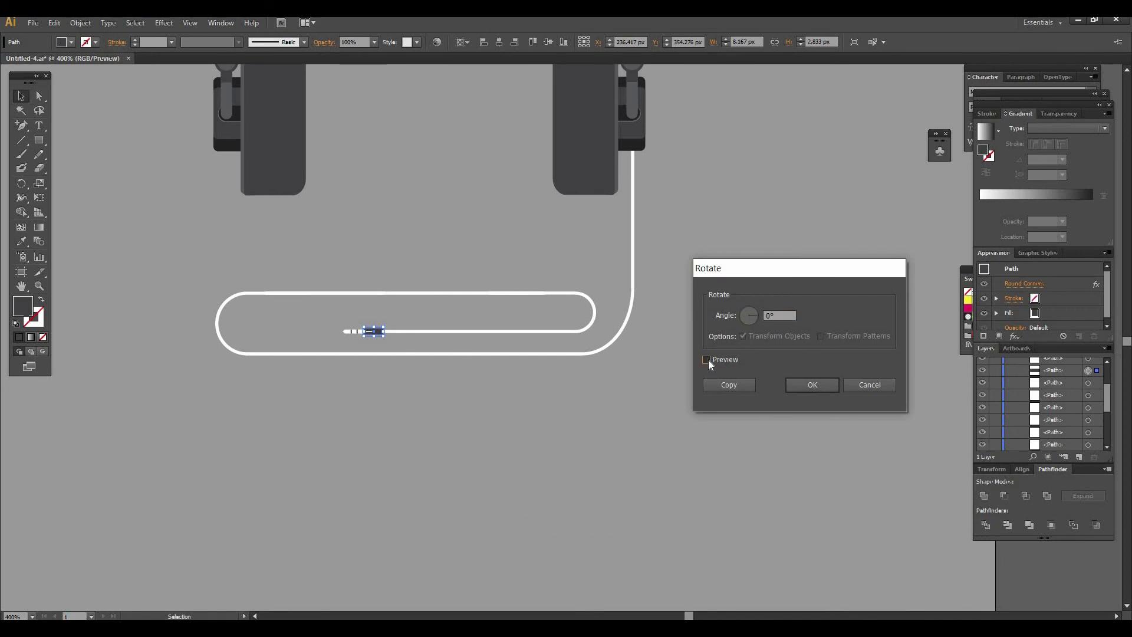
click(779, 315)
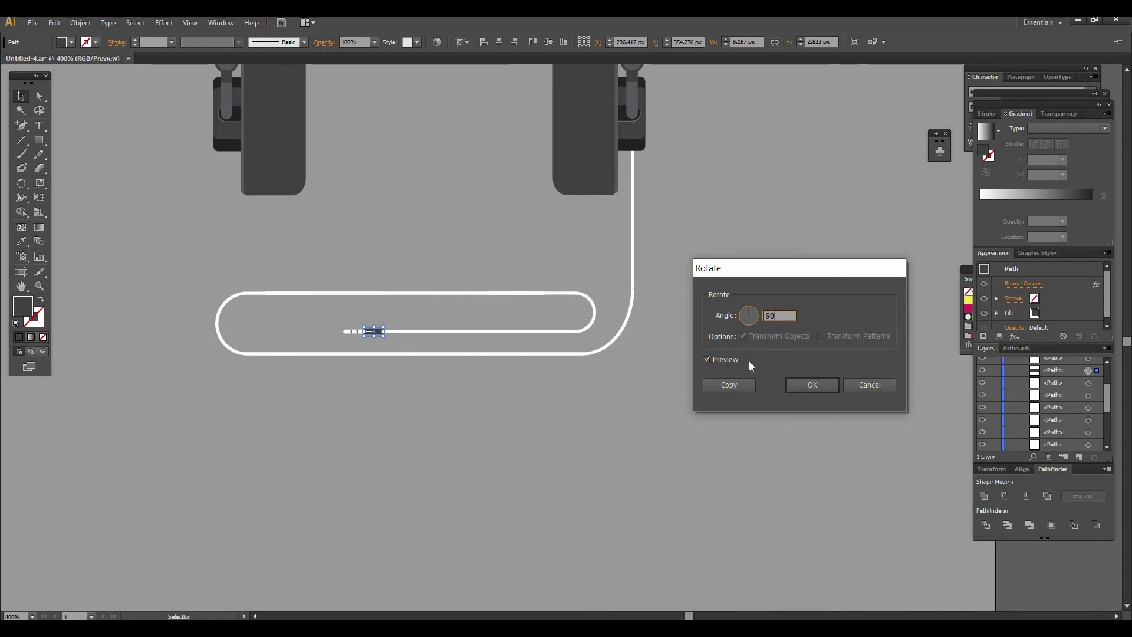
key(Up)
click(729, 386)
Step: Move the rotated plug copy onto the upper end of the vertical cable, tight against the right ear cup's housing
drag(366, 331, 636, 159)
key(ctrl+z)
drag(374, 329, 635, 155)
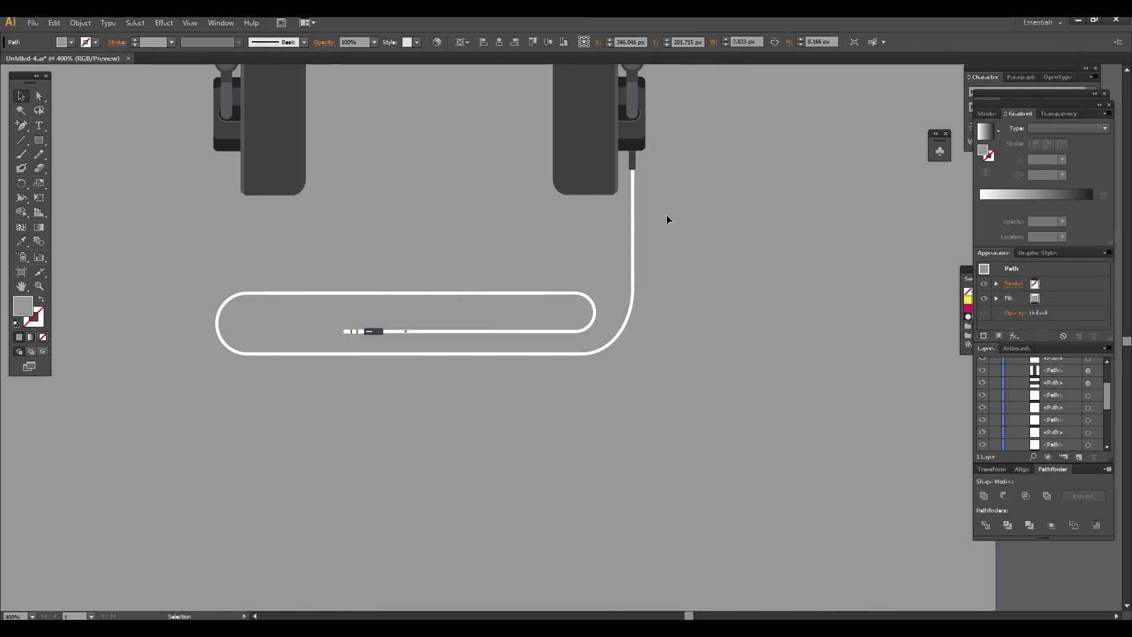
click(634, 169)
key(Up)
key(ctrl+shift+[)
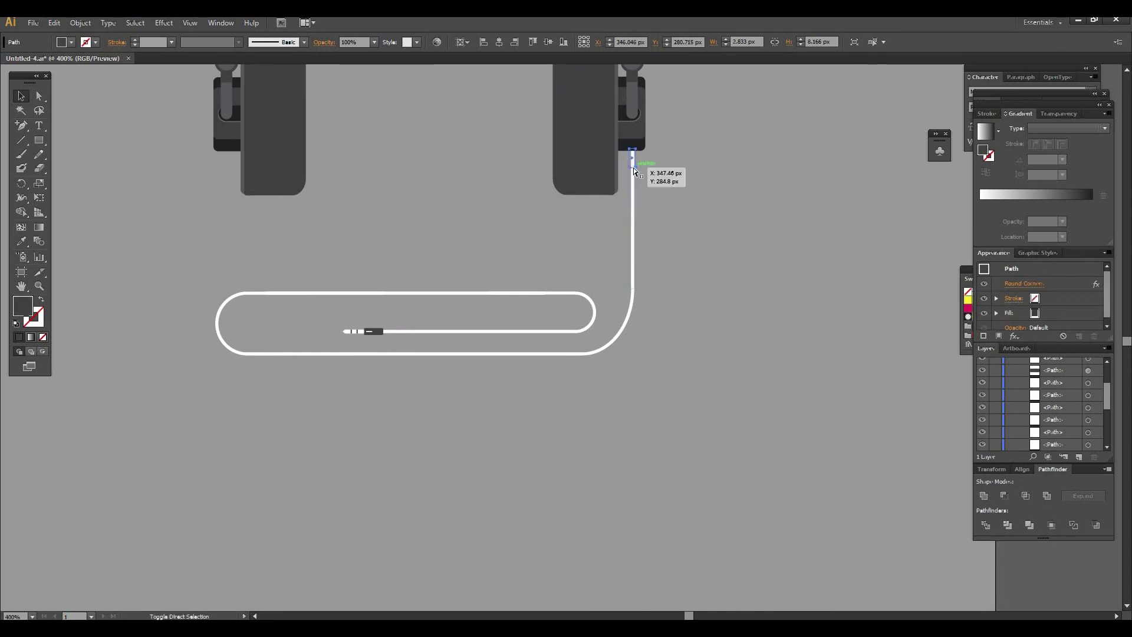
click(666, 177)
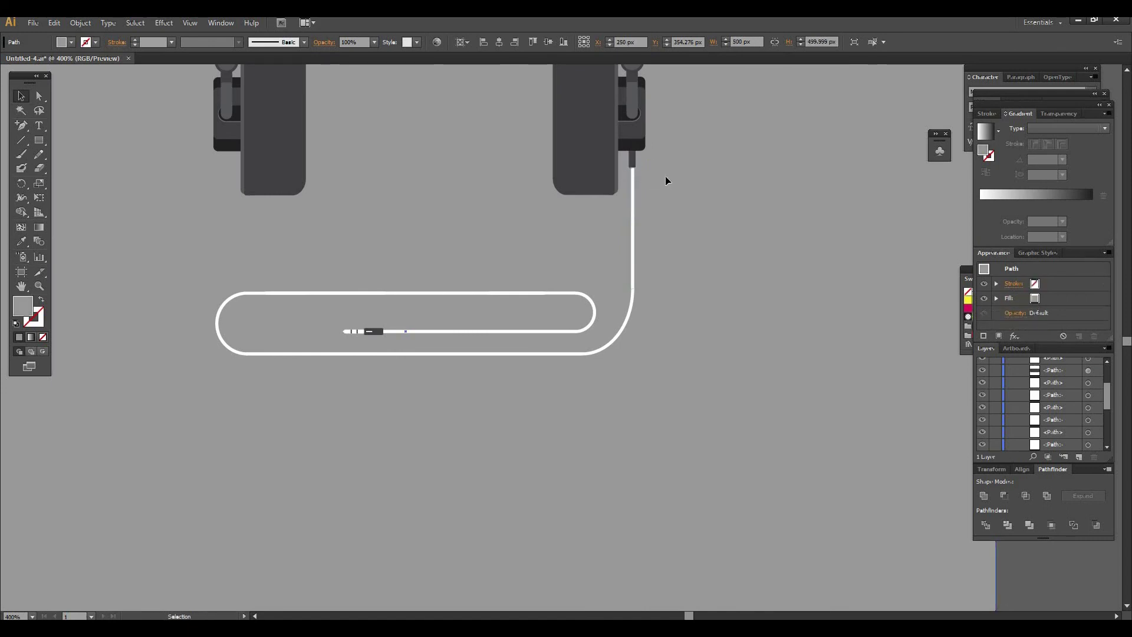
Step: Align the rotated plug copy and the vertical cable segment on their horizontal centers
click(633, 172)
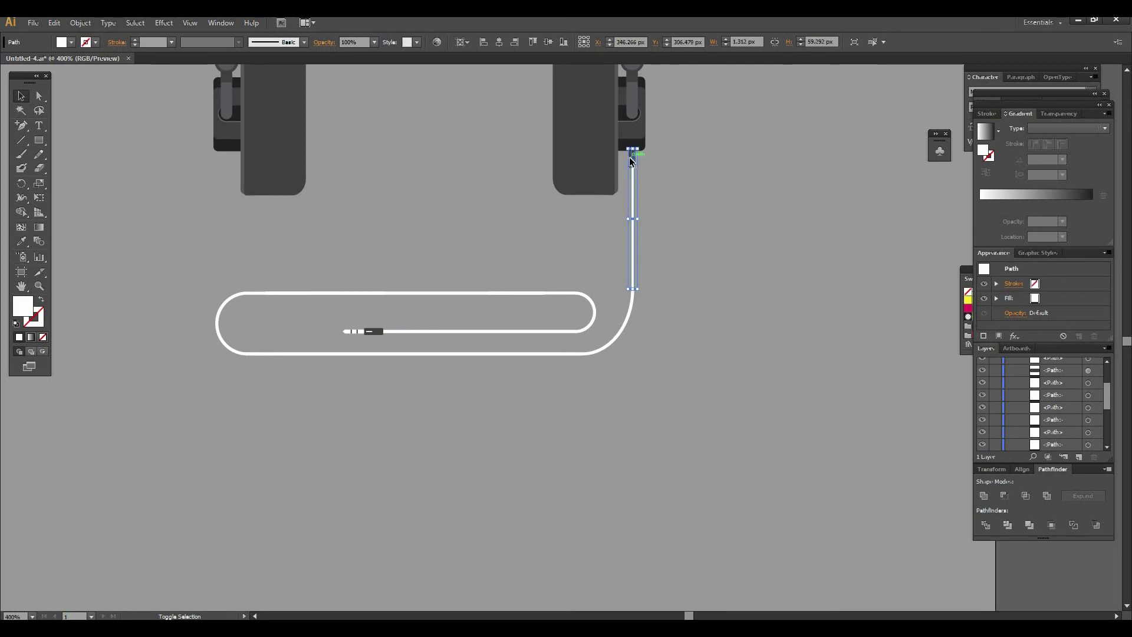
shift+click(630, 157)
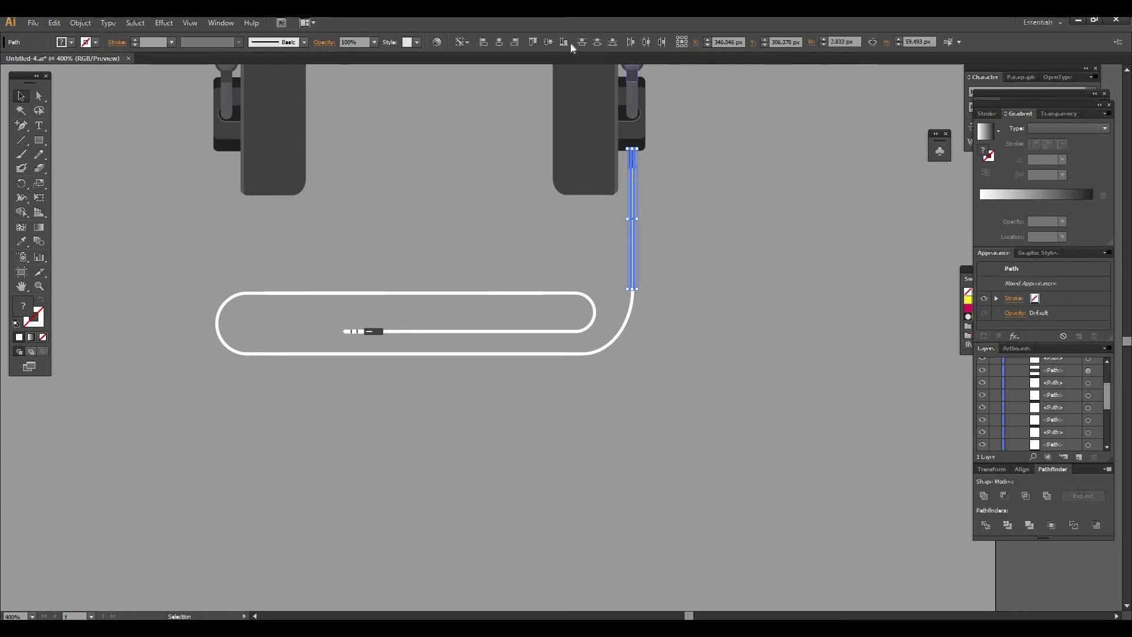
click(502, 44)
click(681, 174)
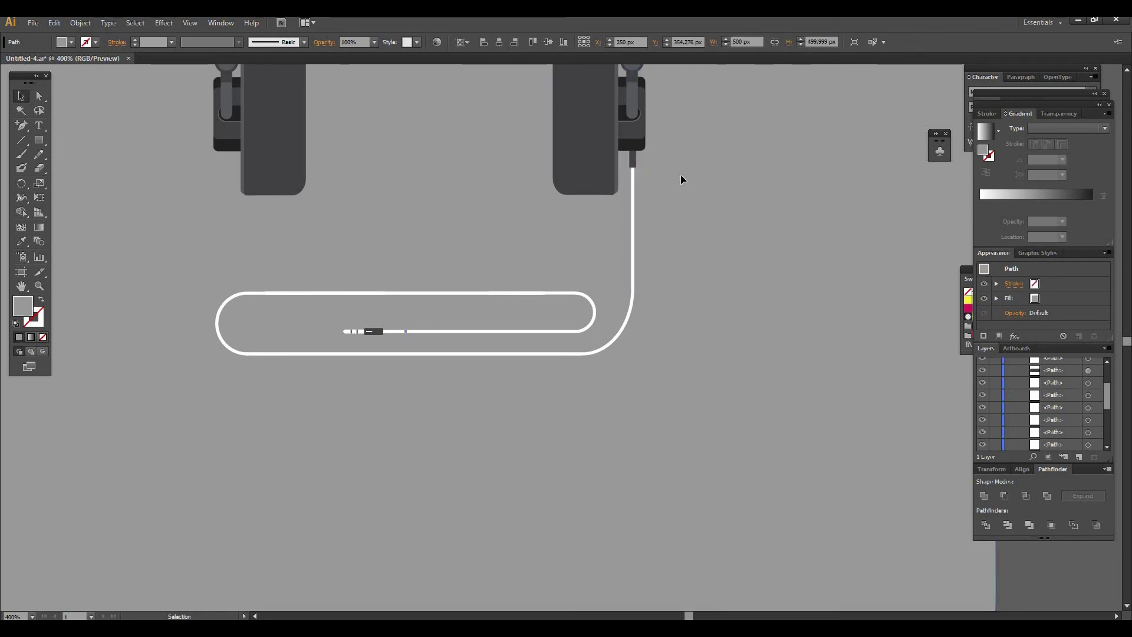
key(ctrl+minus)
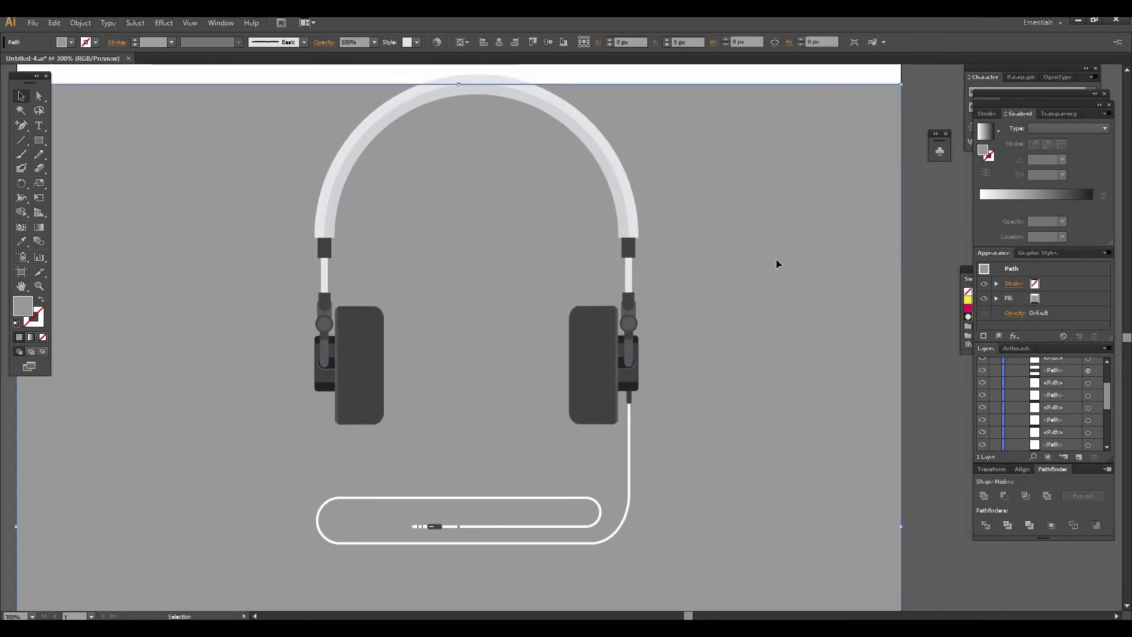
click(907, 271)
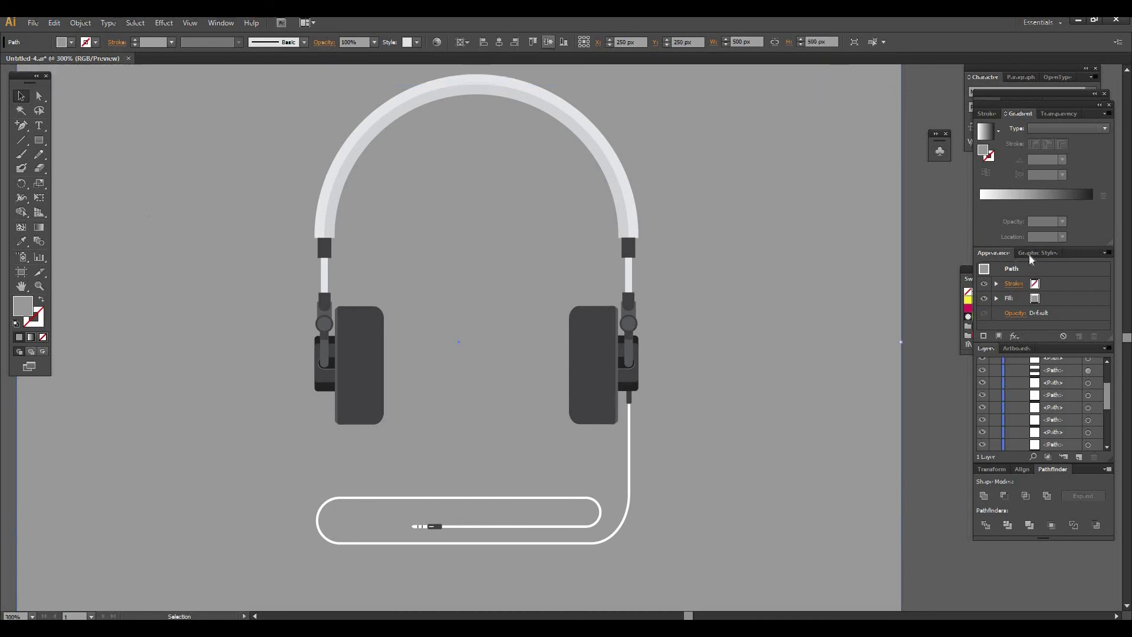
key(ctrl+minus)
key(space)
drag(876, 318, 900, 319)
key(ctrl+plus)
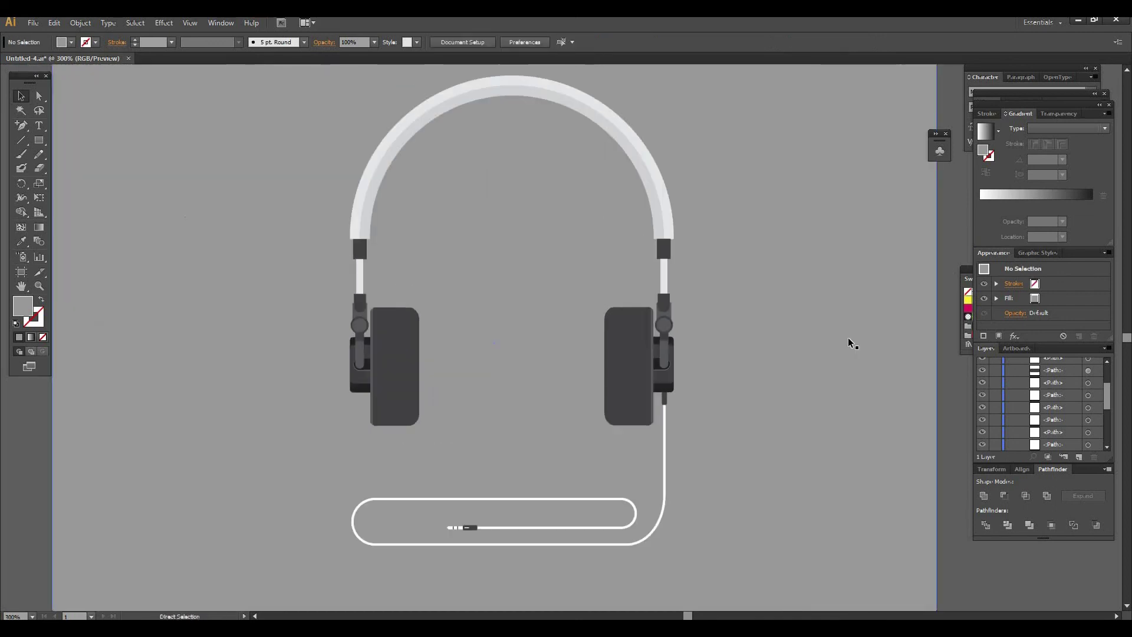